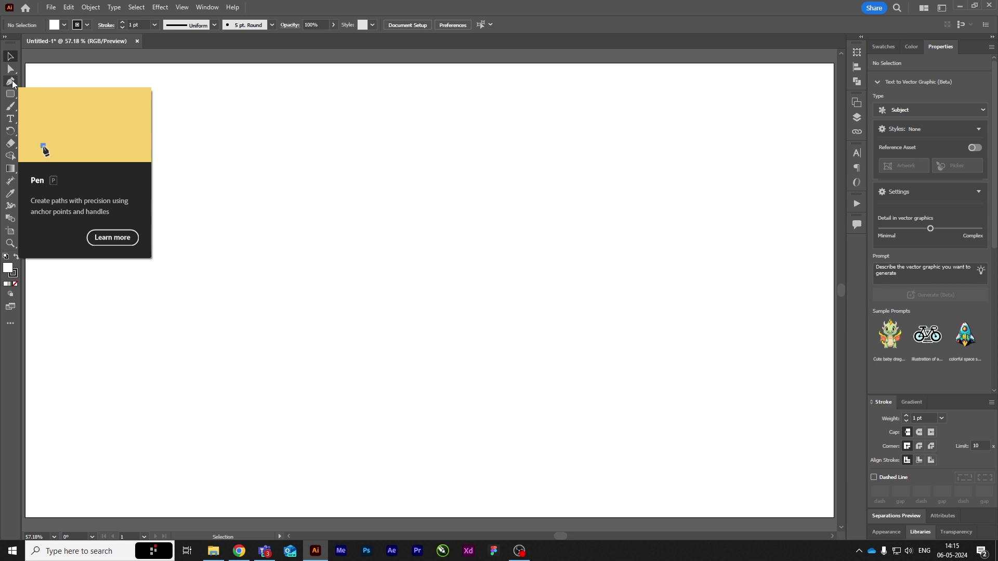
- Activate the Pen tool and show its flyout of anchor-point tool variants
left_click(11, 82)
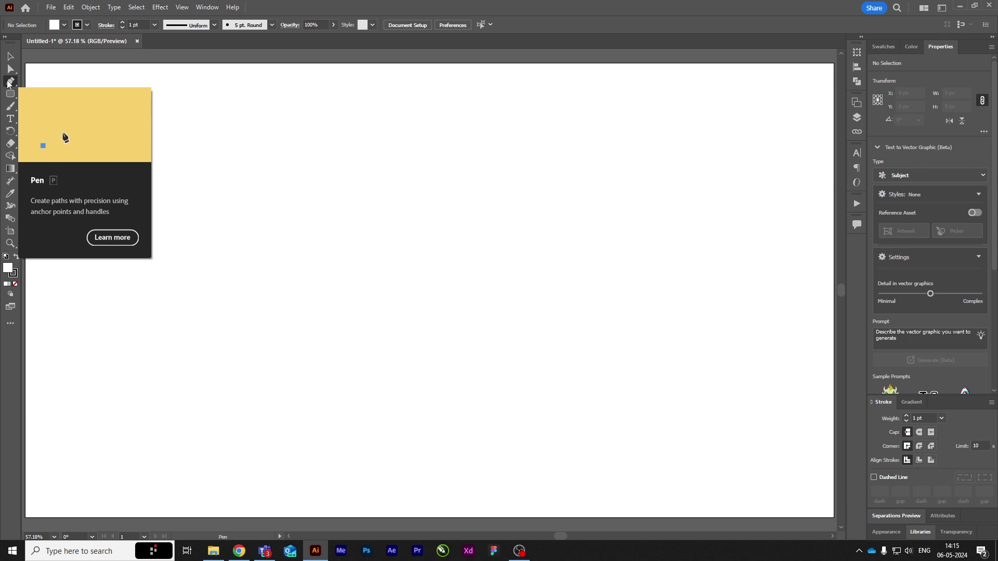
key("v")
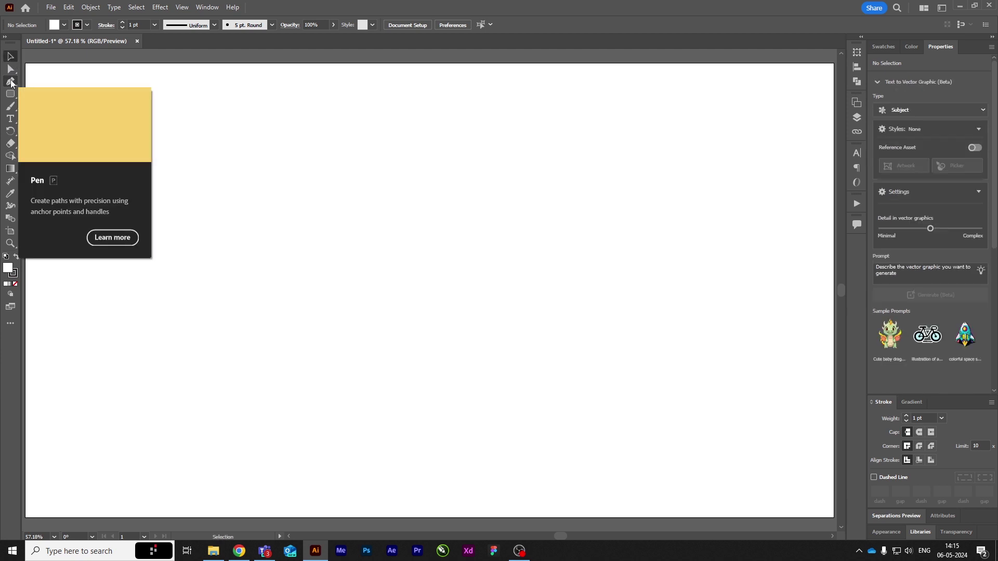
left_click(11, 82)
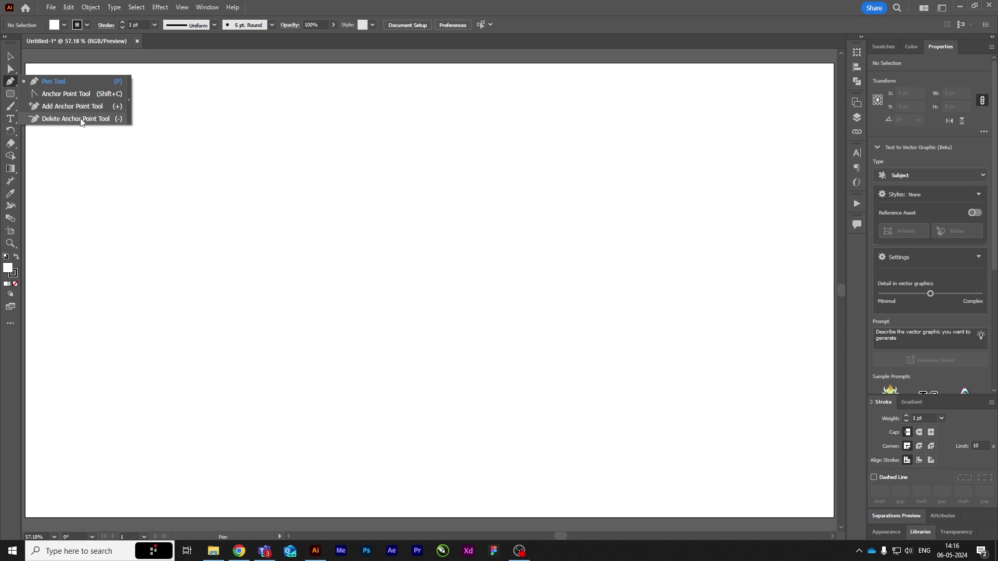
- Draw a boxy test path along the top, right and bottom edges, then abandon it
left_click(75, 119)
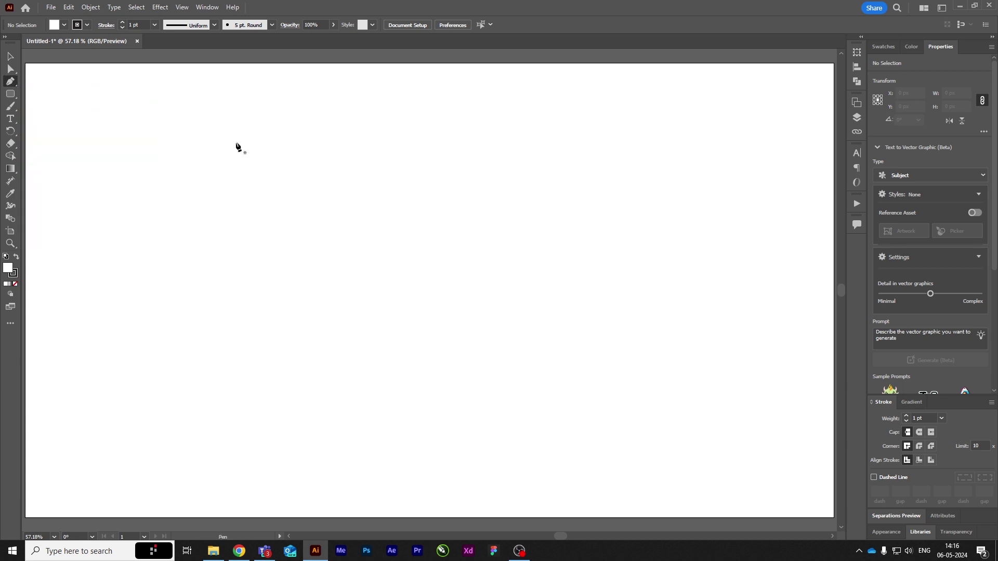
left_click(602, 244)
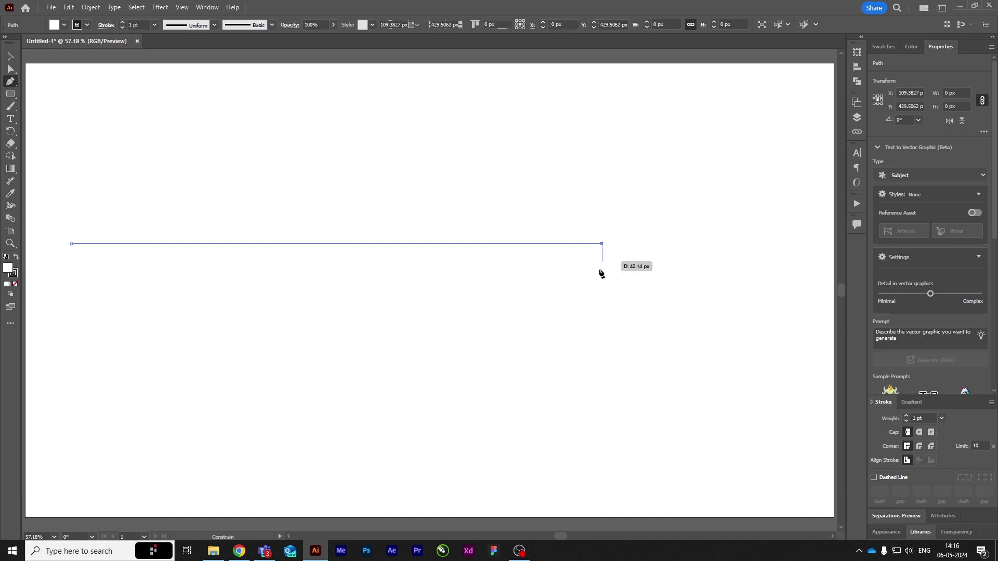
left_click(602, 323)
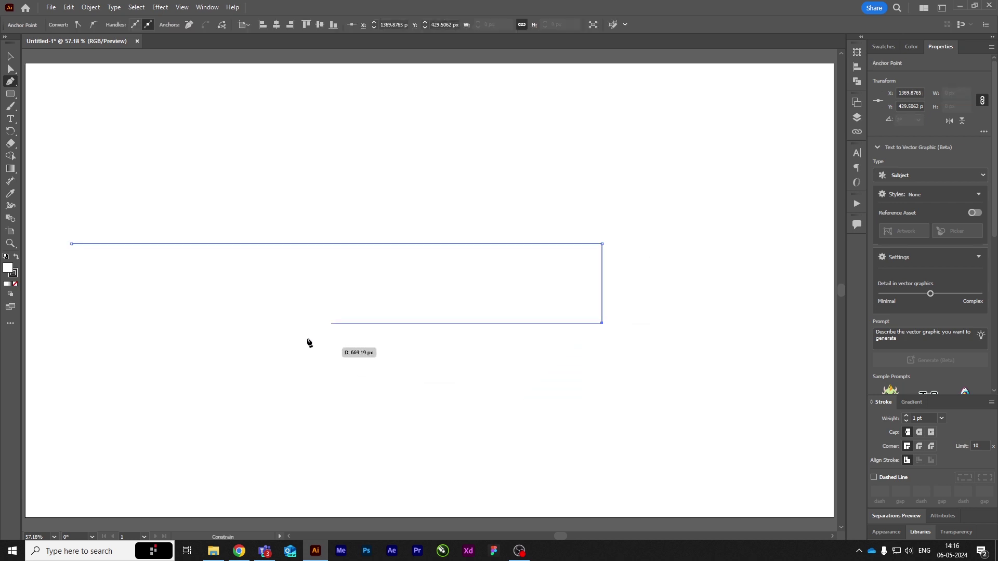
left_click(230, 322)
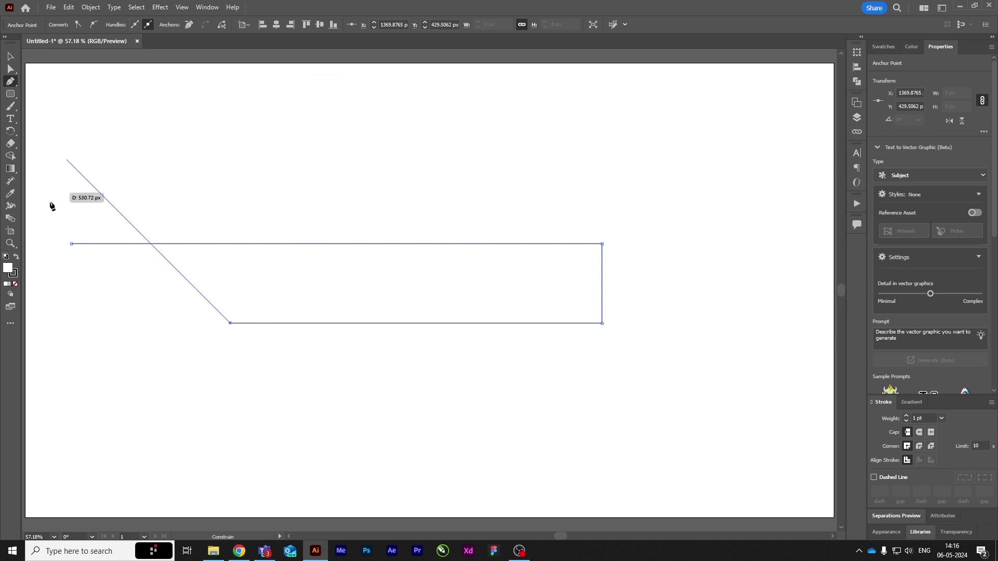
left_click(72, 244)
- Draw a zigzag path of four peaks and valleys from the lower left
left_click(111, 270)
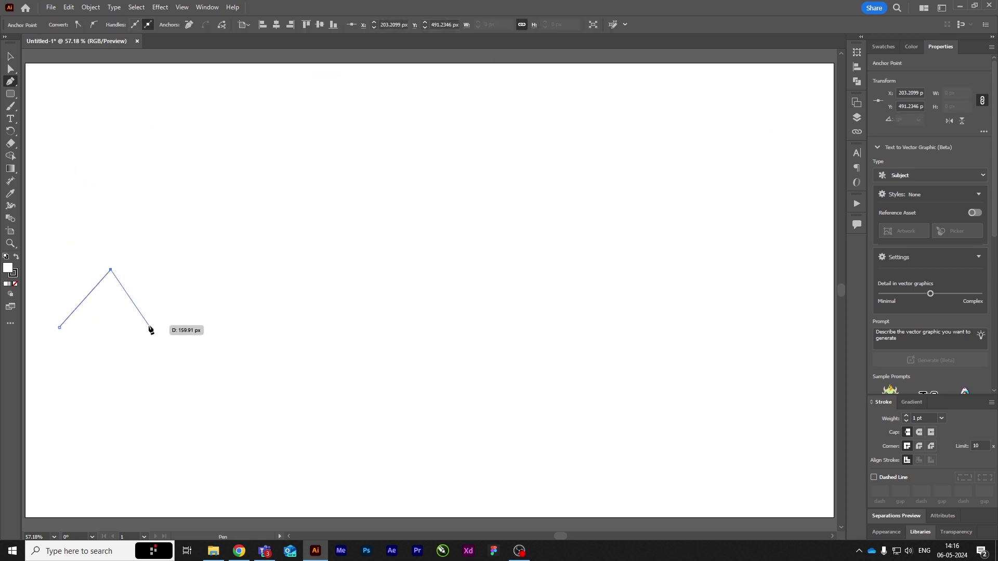
left_click(150, 327)
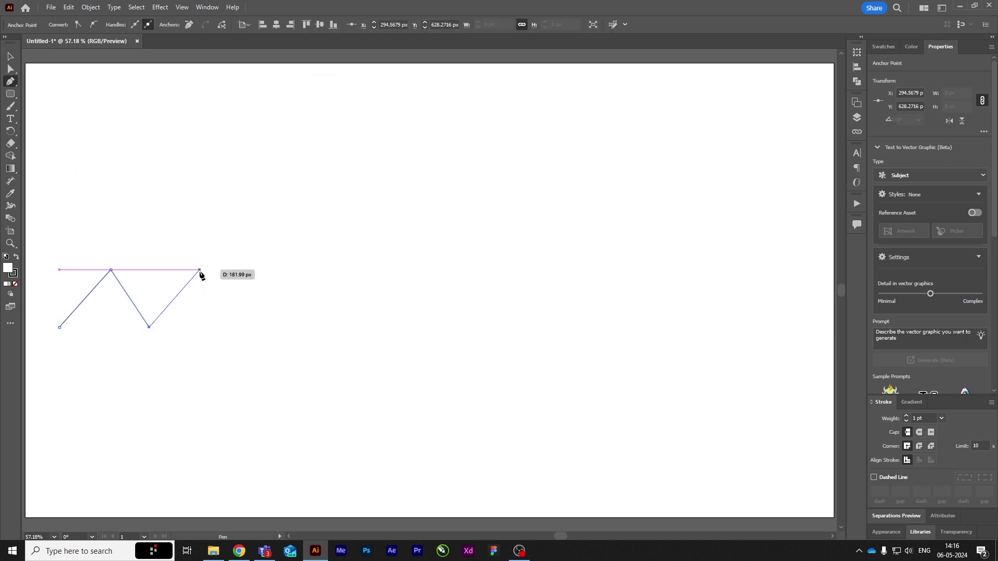
left_click(199, 270)
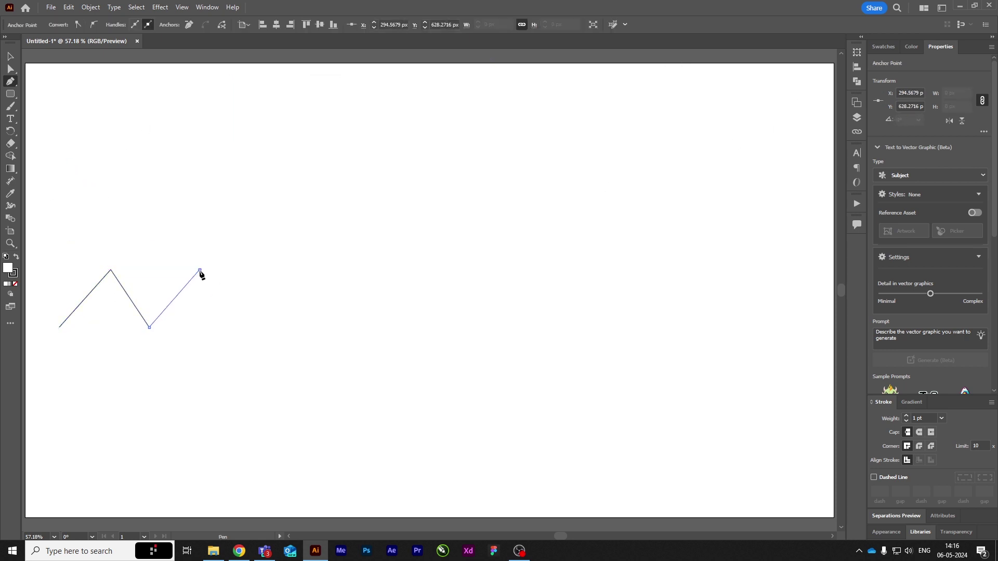
left_click(237, 328)
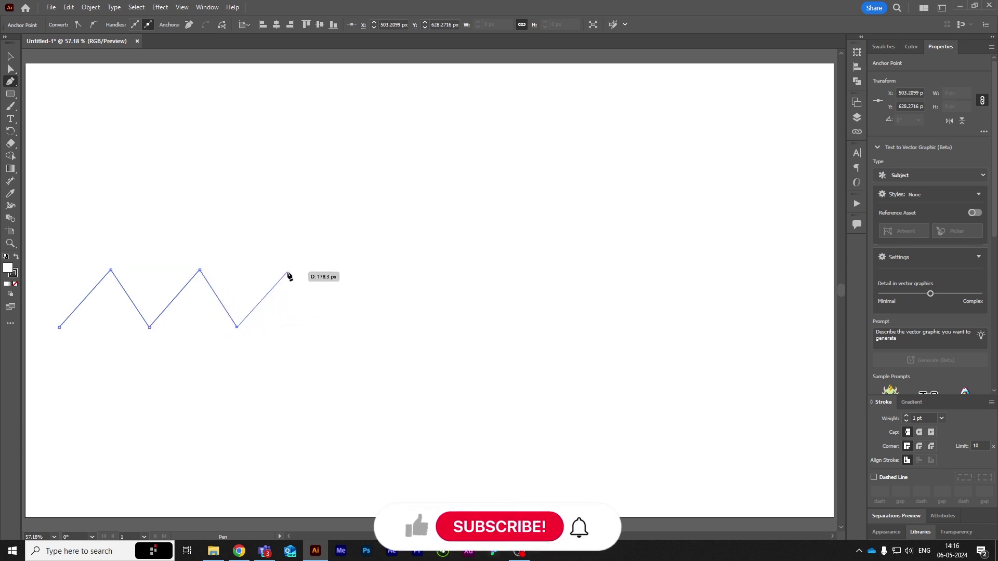
left_click(289, 270)
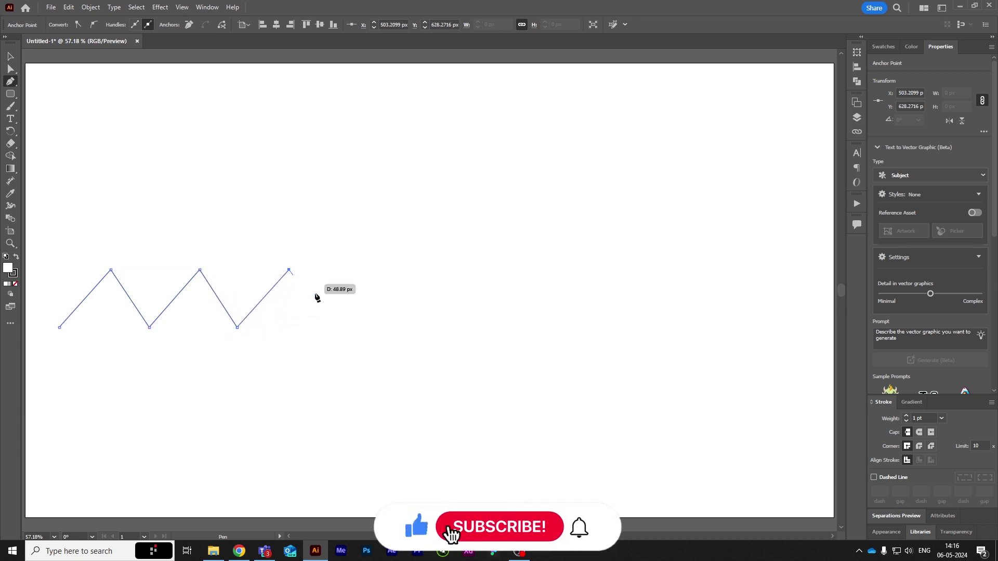
left_click(323, 325)
left_click(355, 269)
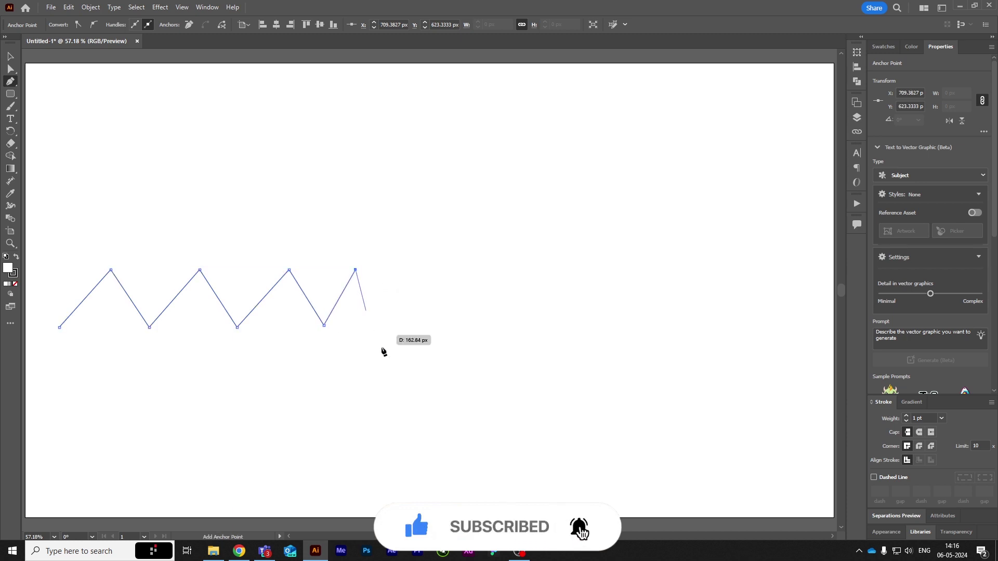
- Extend the zigzag with a curved tail of smooth anchors with pulled-out handles
left_click_drag(403, 276, 420, 285)
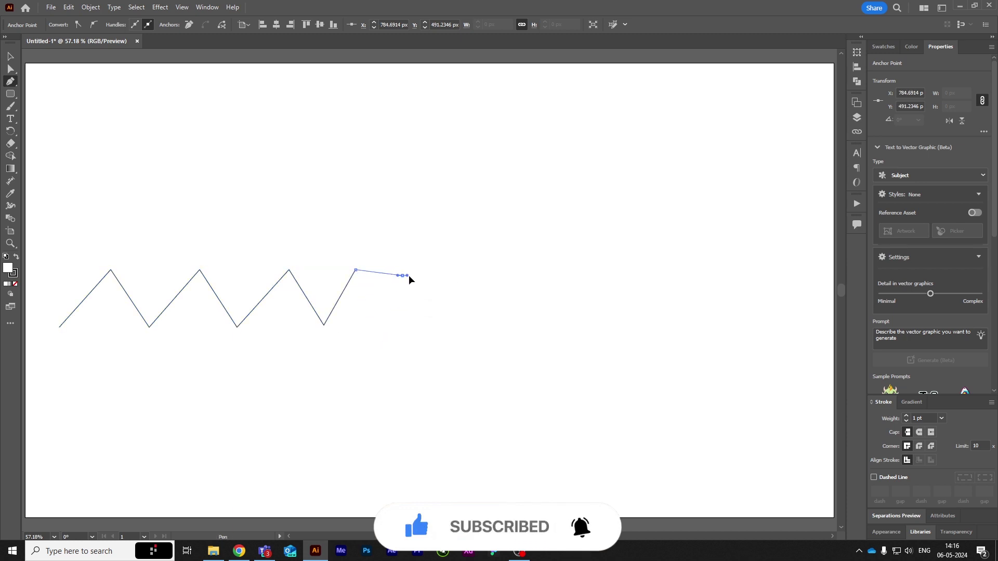
key("ctrl+z")
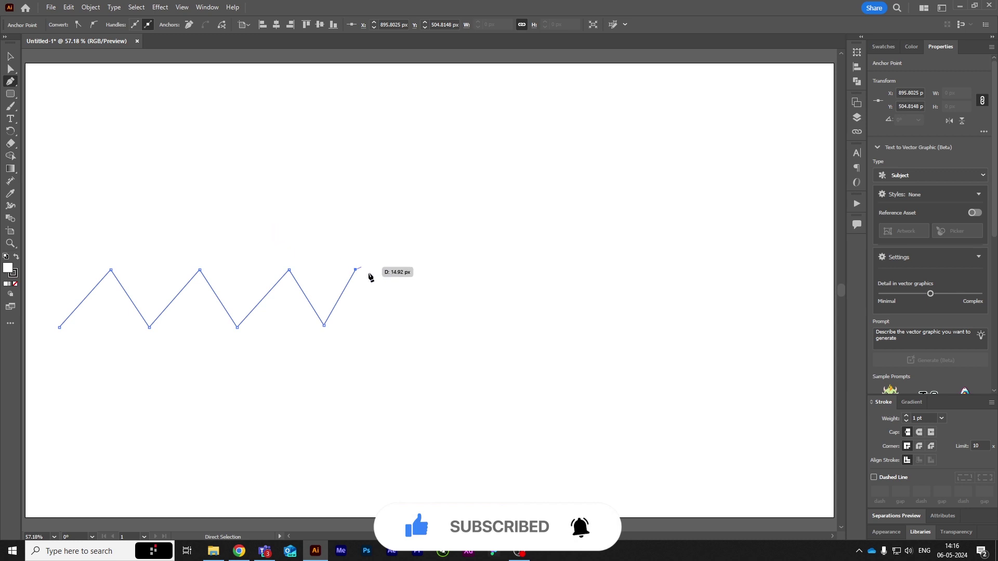
left_click(427, 300)
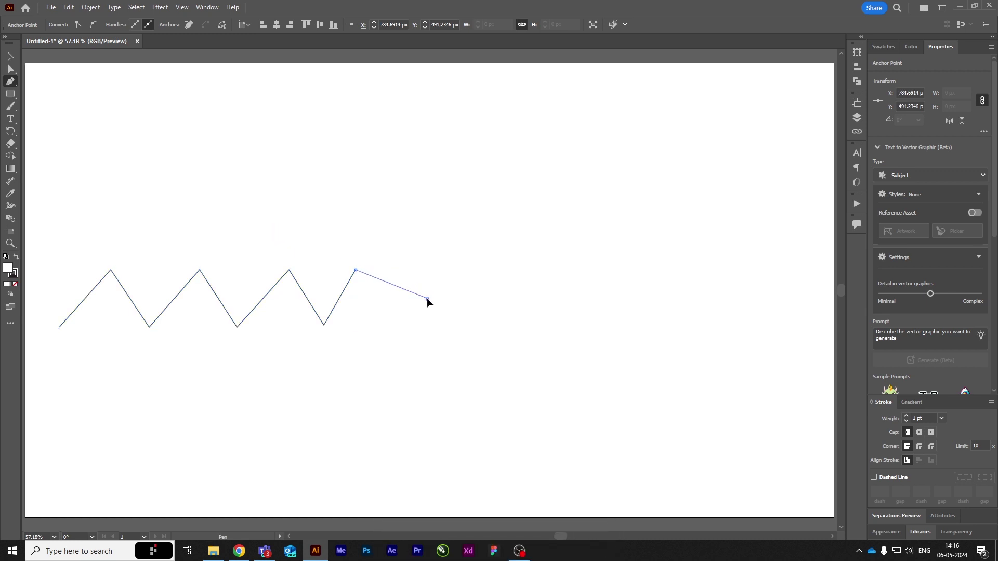
mouse_move(428, 299)
left_mouse_down()
mouse_move(450, 339)
mouse_move(467, 339)
mouse_move(454, 346)
left_mouse_up()
left_click_drag(536, 285, 566, 264)
left_click_drag(645, 274, 657, 282)
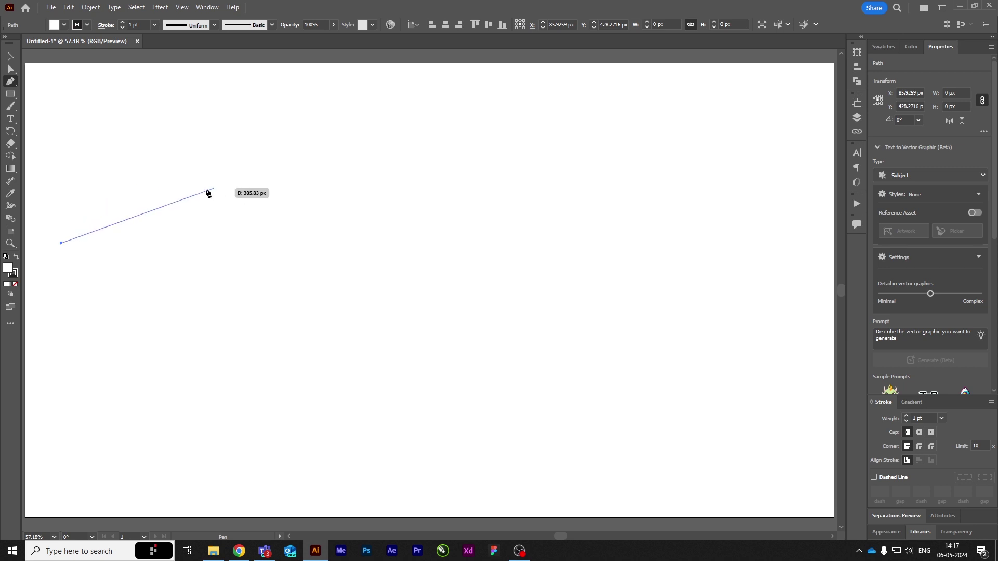
- Draw a two-anchor smooth arching curve with dragged handles and end the path
left_click_drag(179, 189, 253, 198)
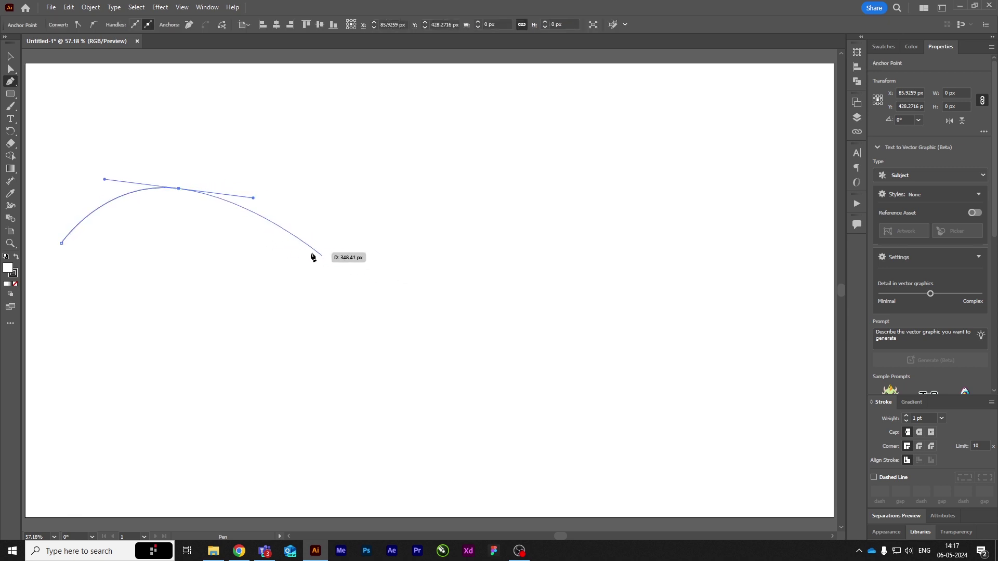
left_click_drag(360, 260, 500, 276)
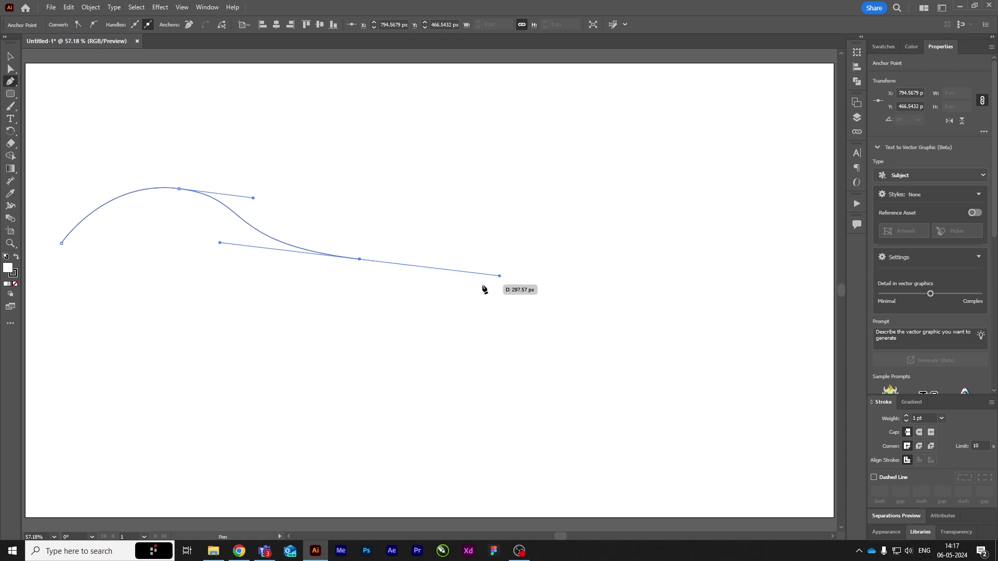
key("Escape")
- Select the wavy curve and move it up and to the right
left_click(10, 56)
left_click(346, 177)
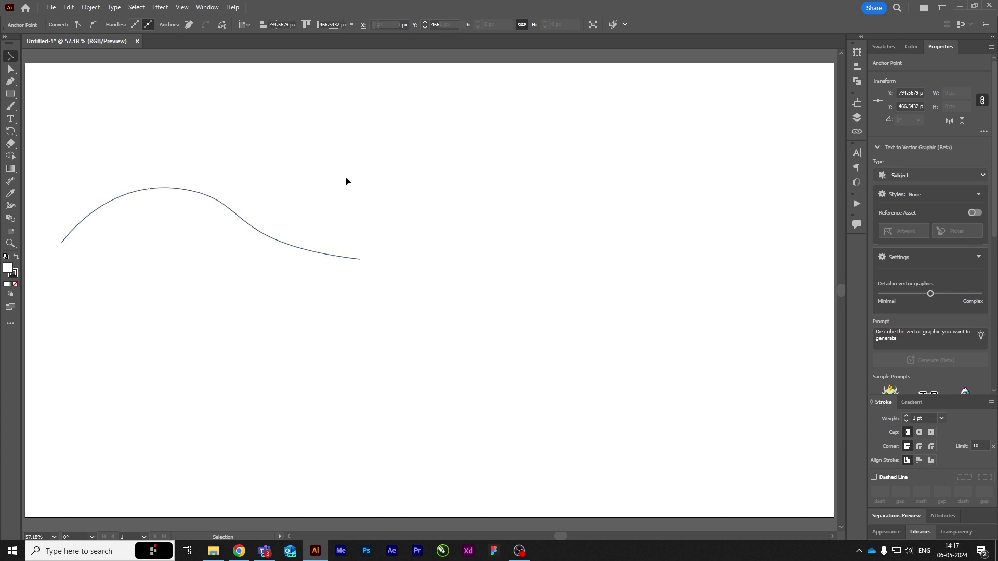
left_click(247, 223)
left_click_drag(247, 223, 364, 211)
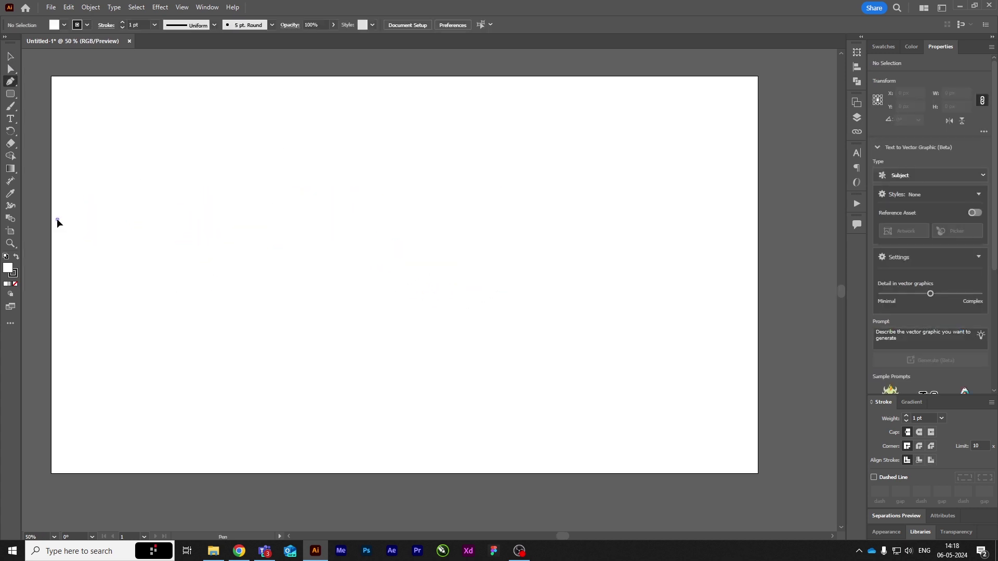
- Turn a horizontal two-point line into an S-wave by dragging its segment and handles with the Anchor Point tool
left_click(572, 219)
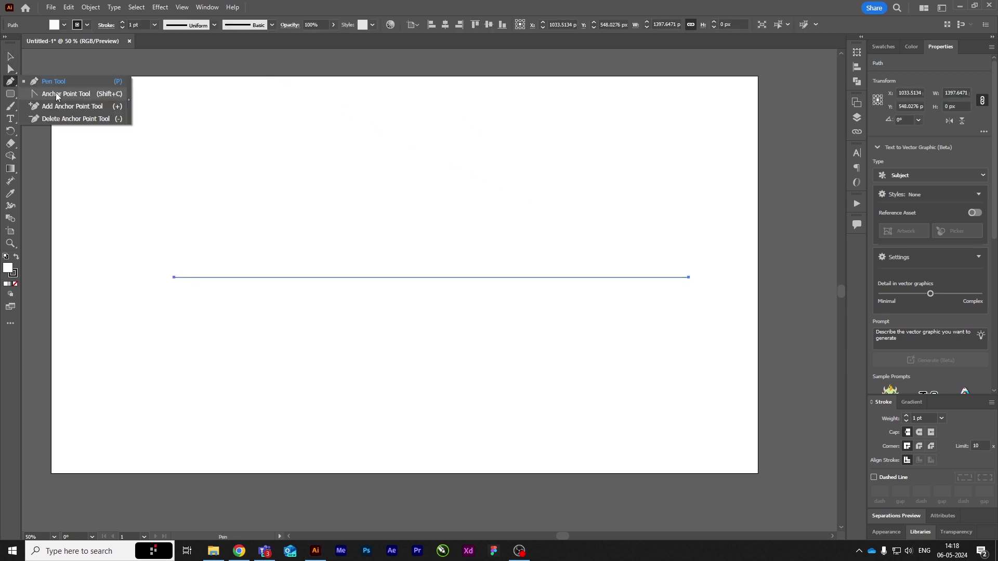
left_click(57, 95)
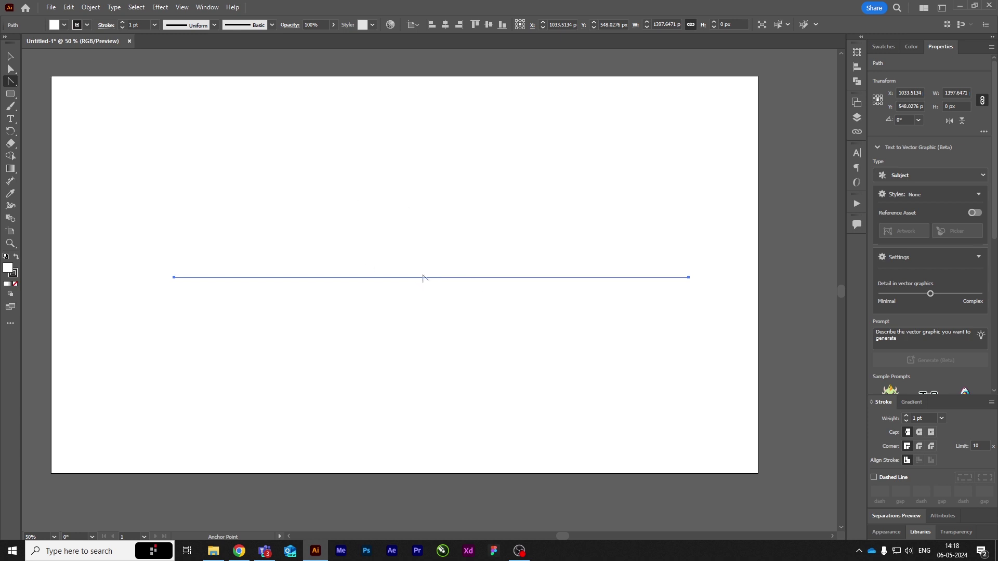
left_click_drag(430, 278, 430, 331)
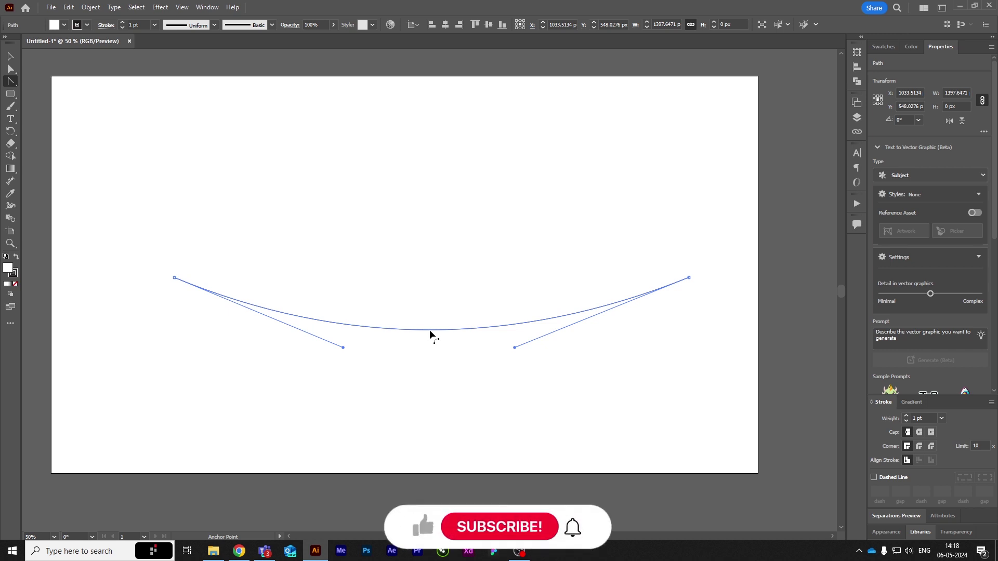
left_click_drag(429, 329, 431, 344)
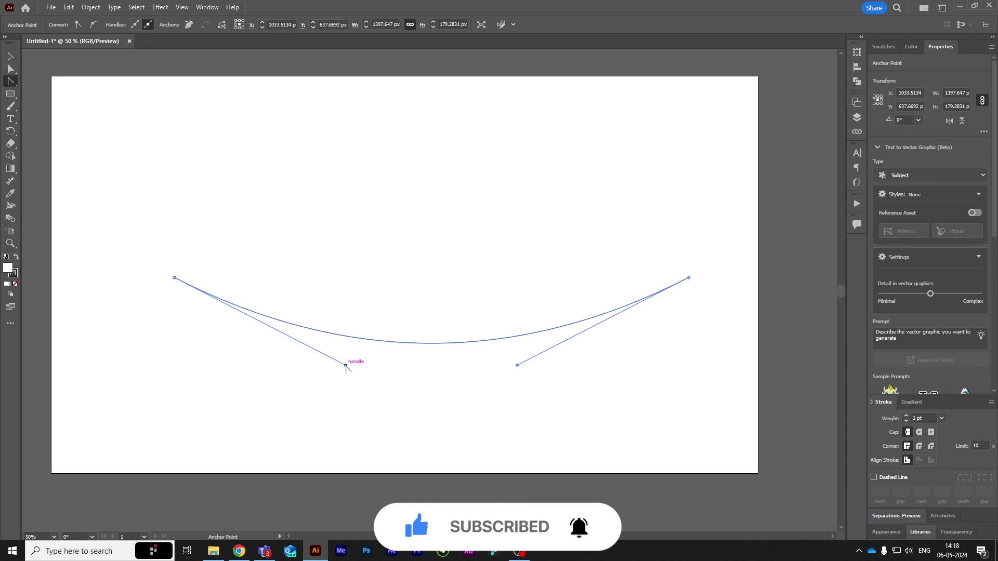
left_click_drag(346, 366, 225, 390)
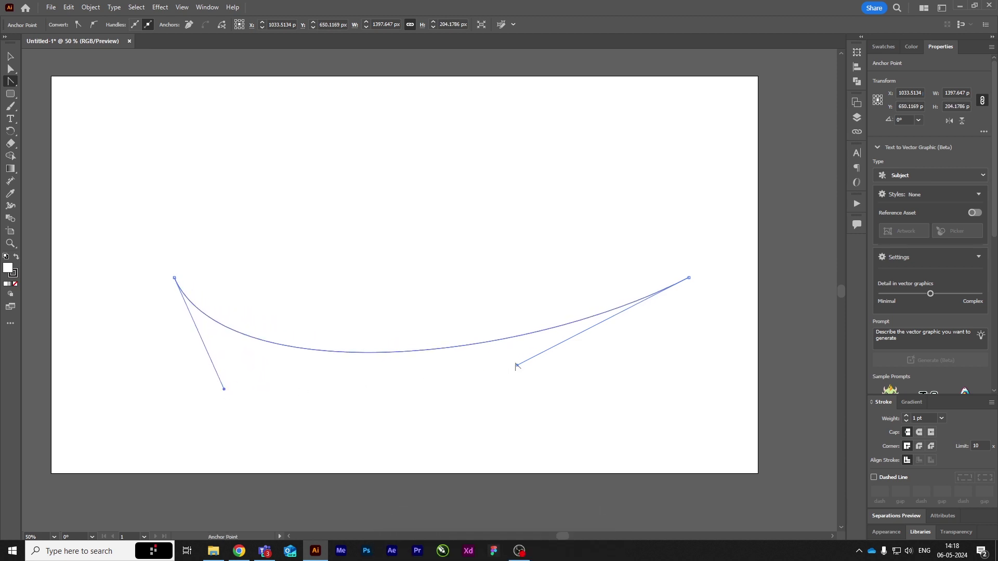
mouse_move(517, 365)
left_mouse_down()
mouse_move(433, 270)
mouse_move(425, 187)
mouse_move(451, 167)
left_mouse_up()
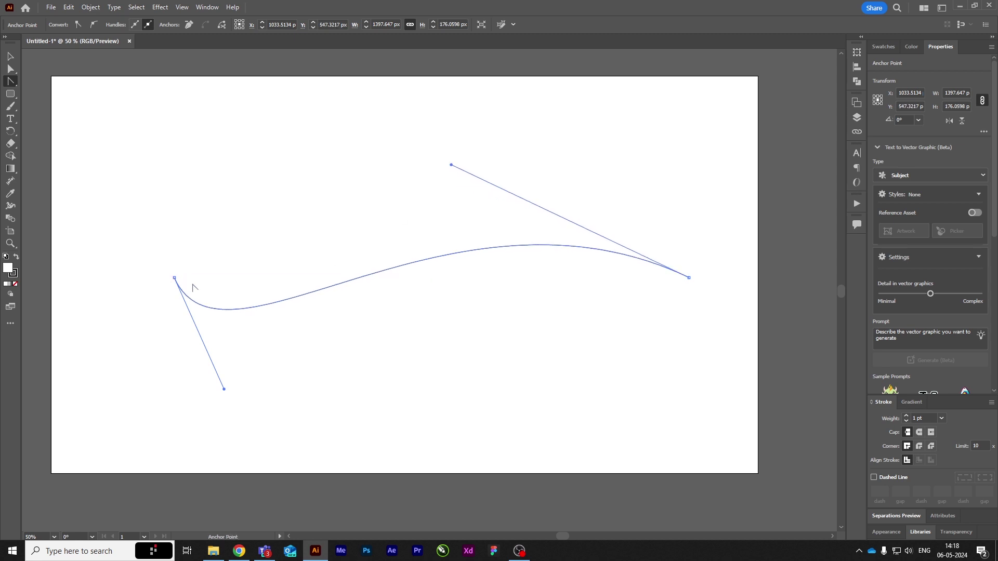
mouse_move(175, 278)
left_mouse_down()
mouse_move(166, 240)
mouse_move(322, 237)
mouse_move(265, 338)
mouse_move(294, 400)
mouse_move(395, 433)
left_mouse_up()
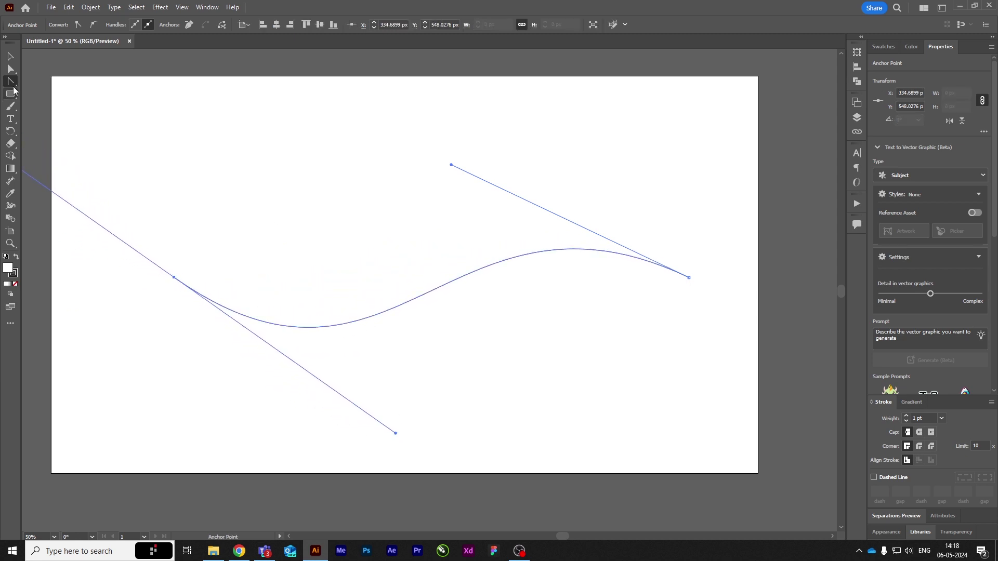
left_click(9, 58)
key("ctrl+minus")
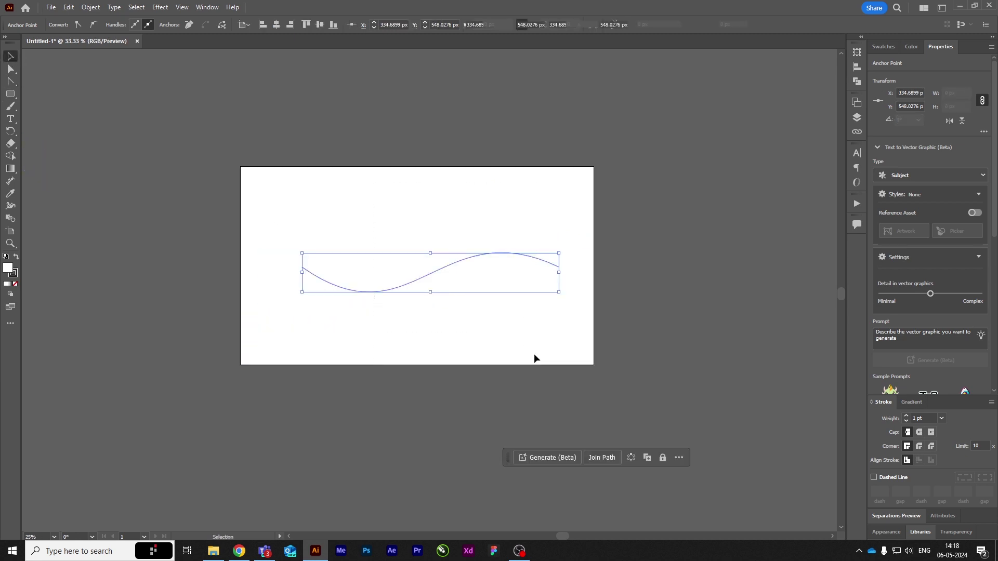
- Try an exact-size rectangle with height 1, then delete the tiny result
scroll(451, 255, "up", 2)
left_click(522, 244)
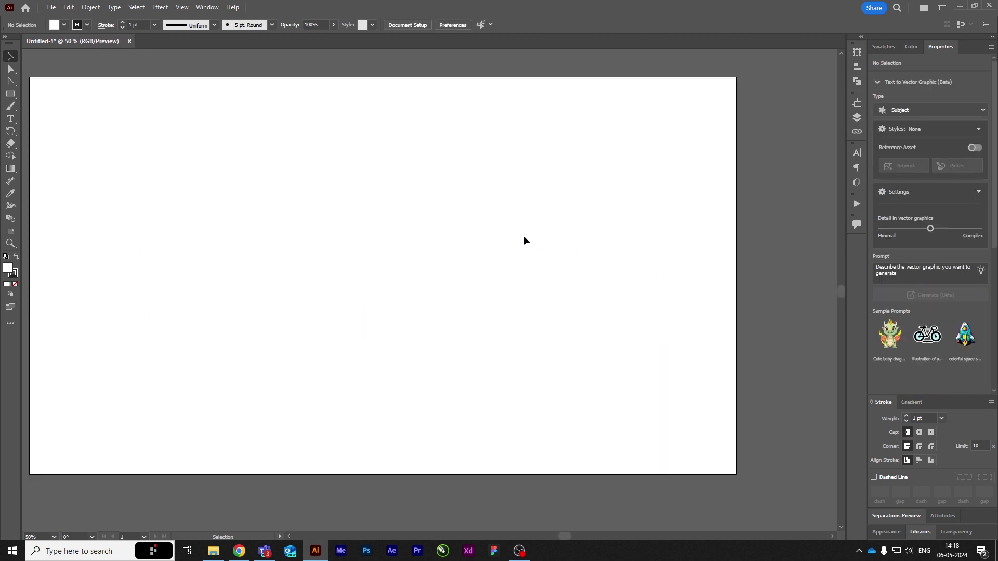
scroll(523, 234, "down", 1)
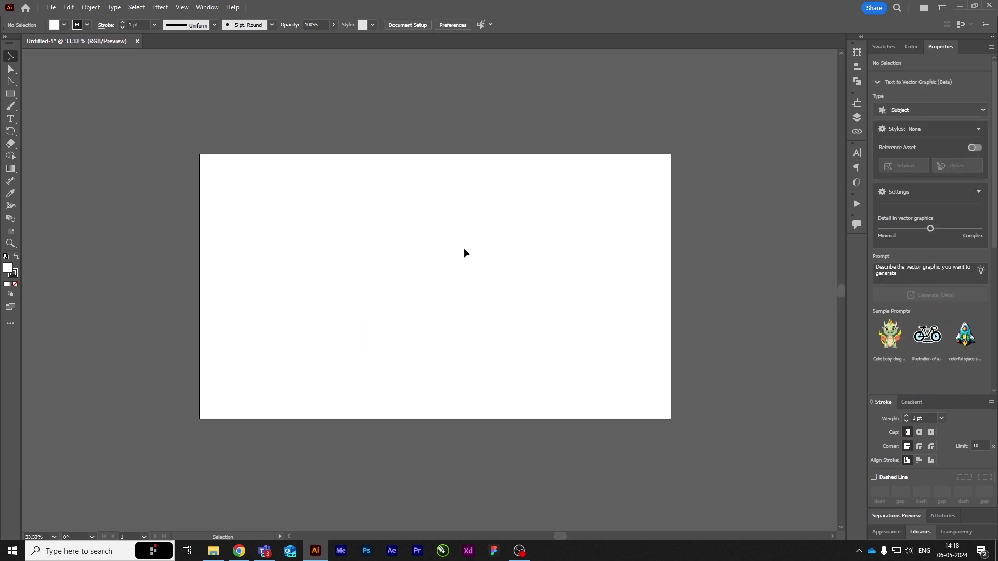
scroll(496, 279, "up", 1)
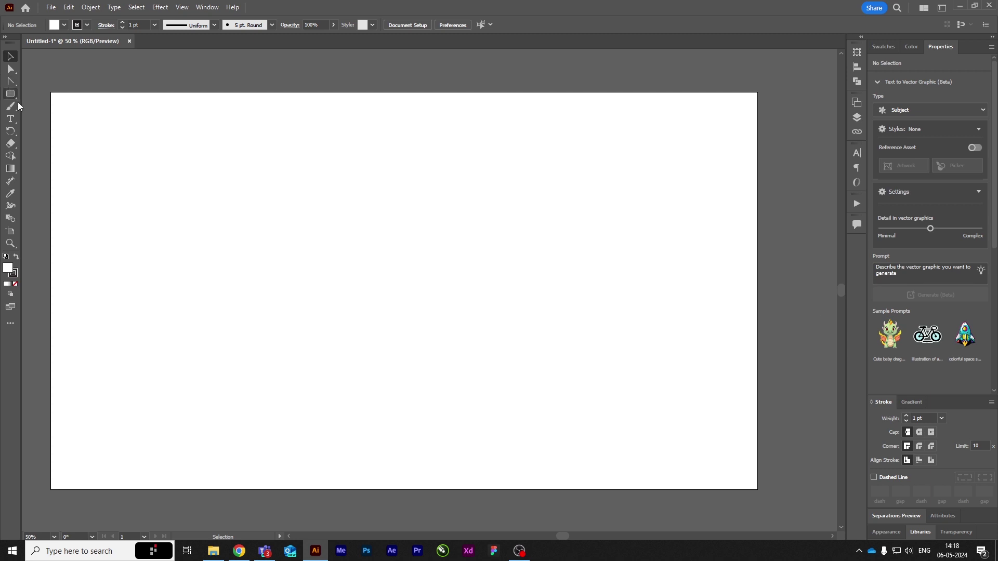
left_click_drag(14, 97, 37, 92)
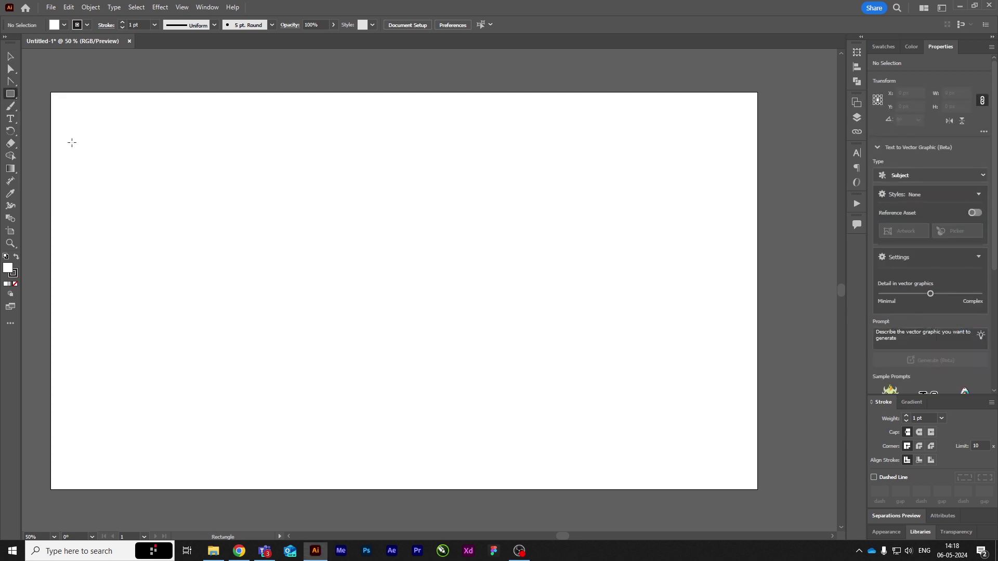
left_click(198, 220)
type("3.5")
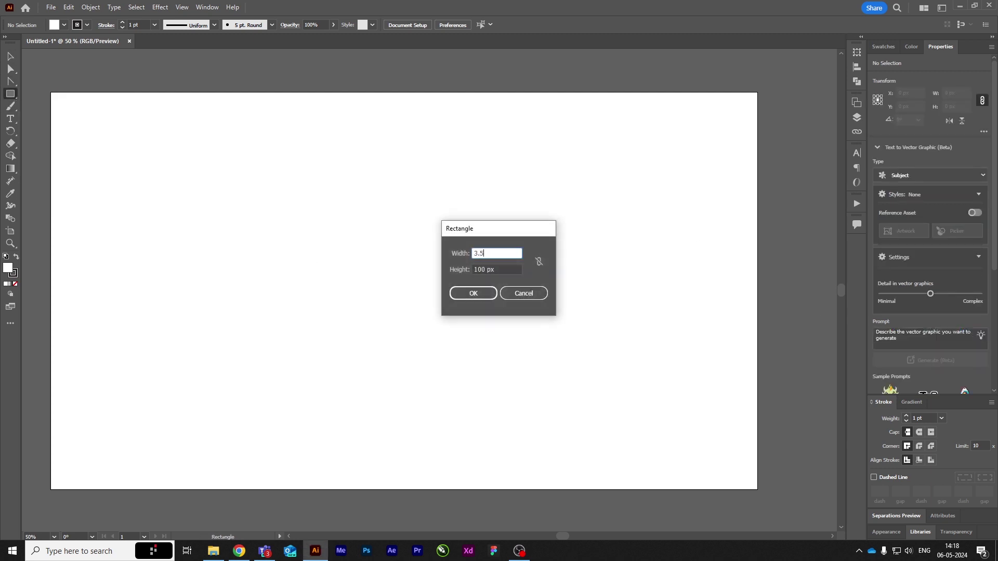
key("Tab")
type("1")
key("Return")
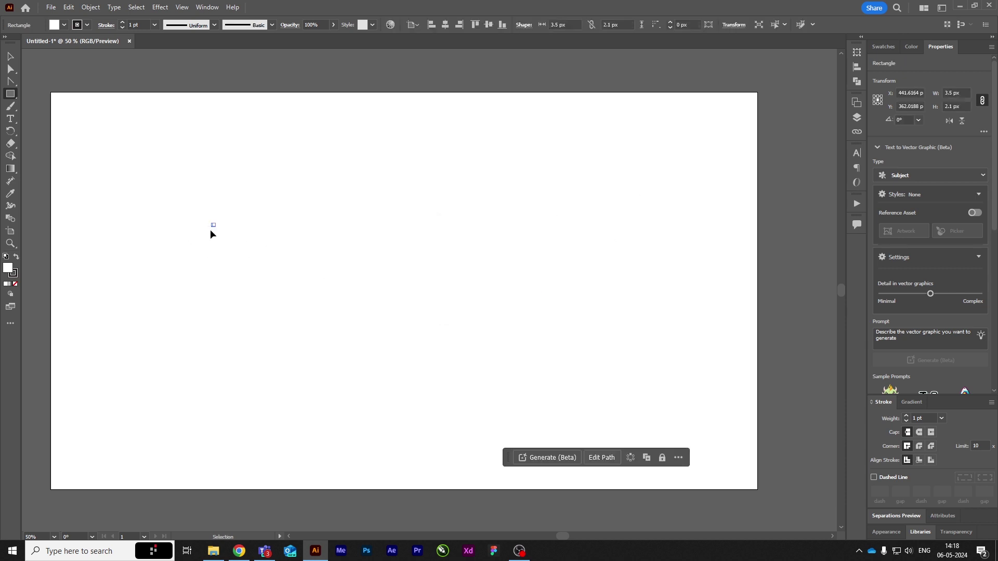
key("Delete")
- Set the document units to Inches in Document Setup
left_click(401, 25)
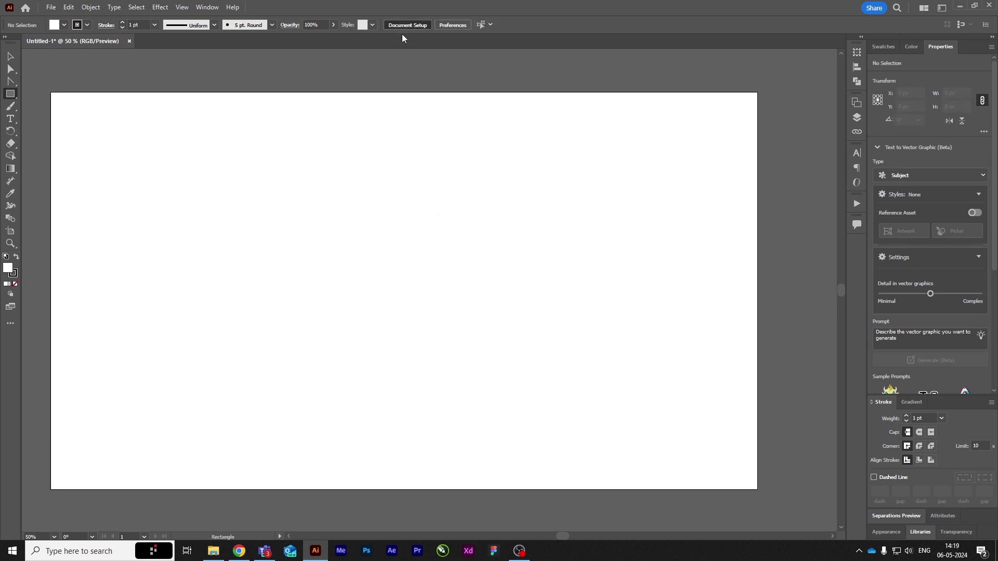
left_click(444, 189)
left_click(434, 219)
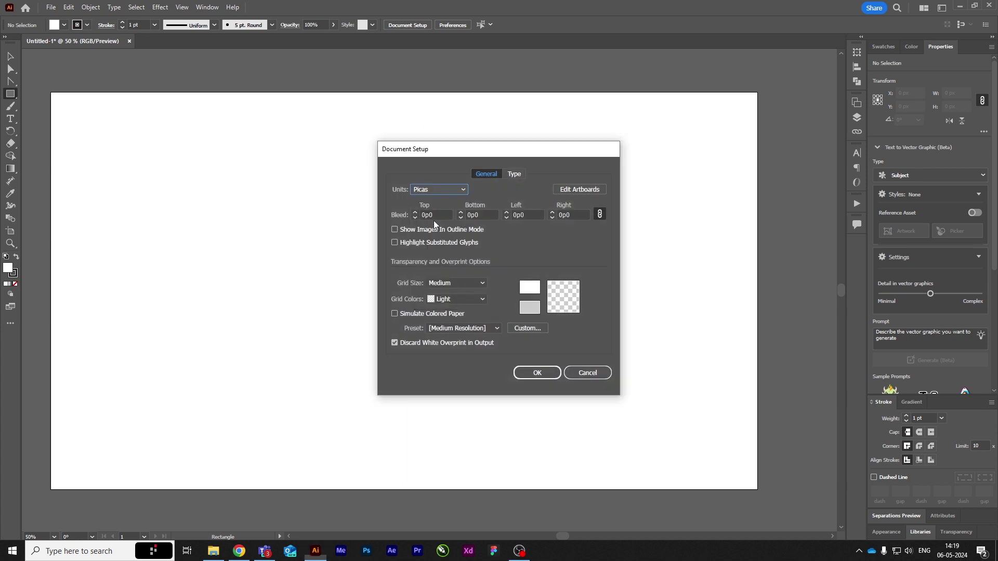
left_click(435, 188)
left_click(432, 235)
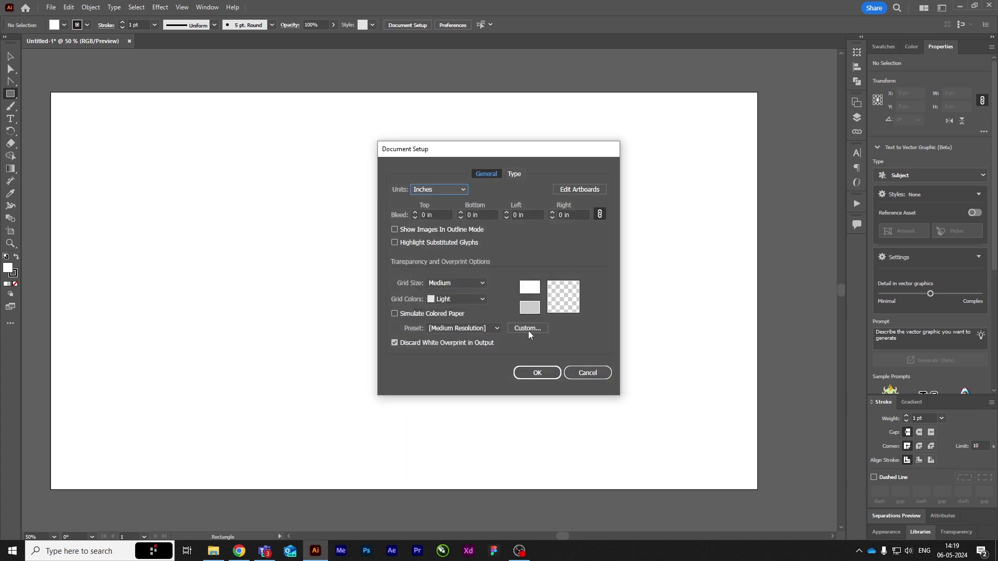
left_click(537, 374)
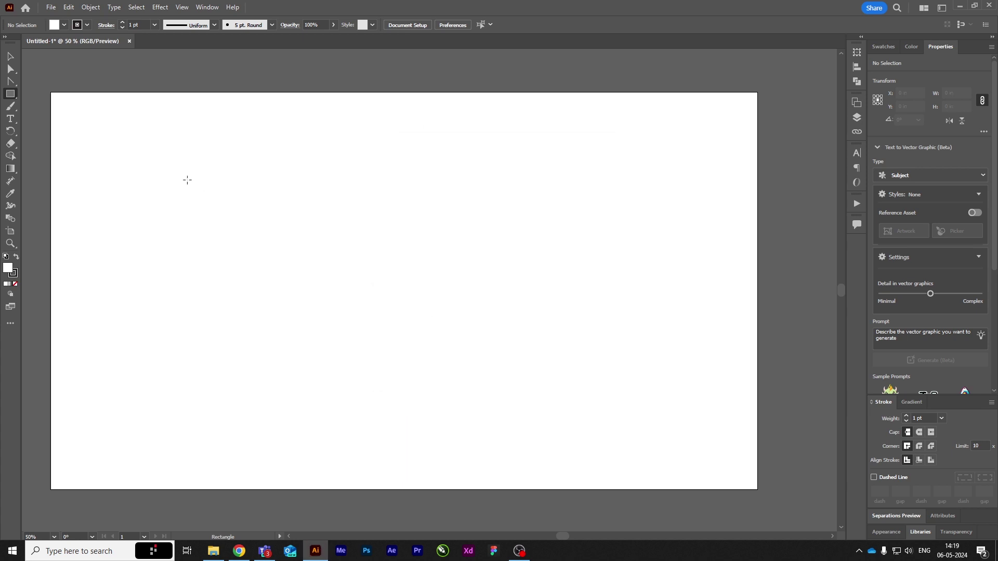
- Create a 3.5 × 2.1 inch rectangle and centre it horizontally on the artboard
left_click(184, 212)
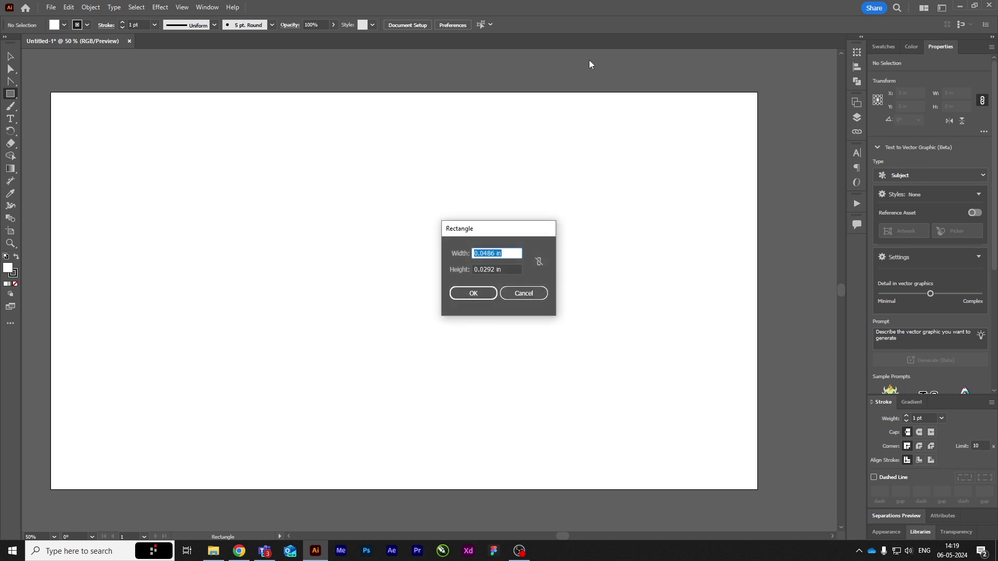
key("Tab")
type("2.1")
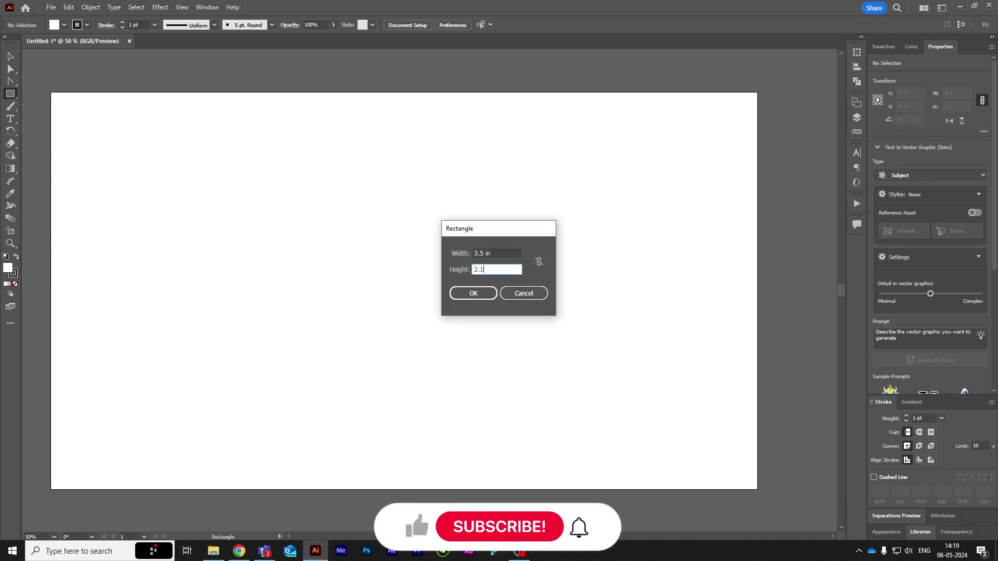
key("Return")
key("v")
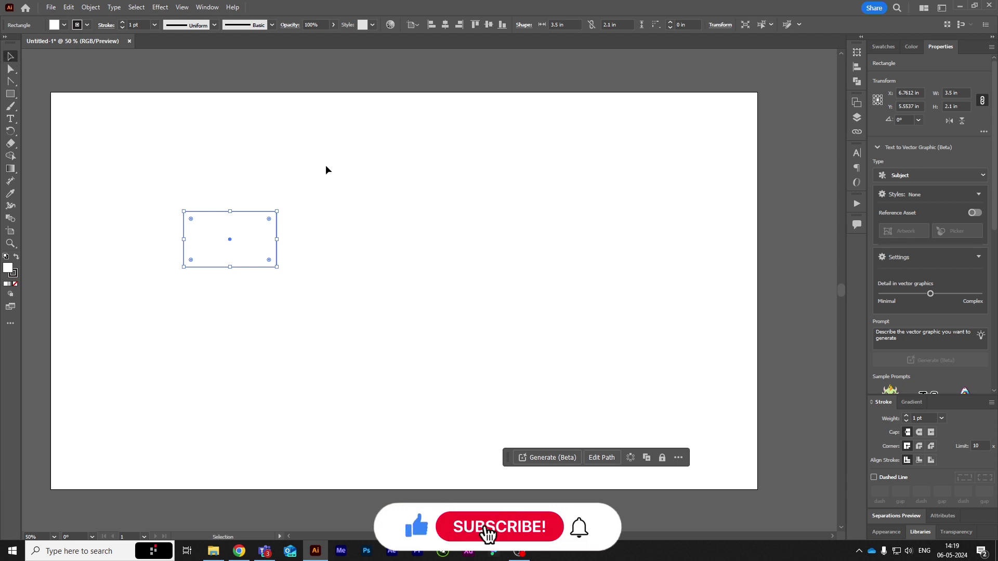
left_click_drag(245, 237, 419, 295)
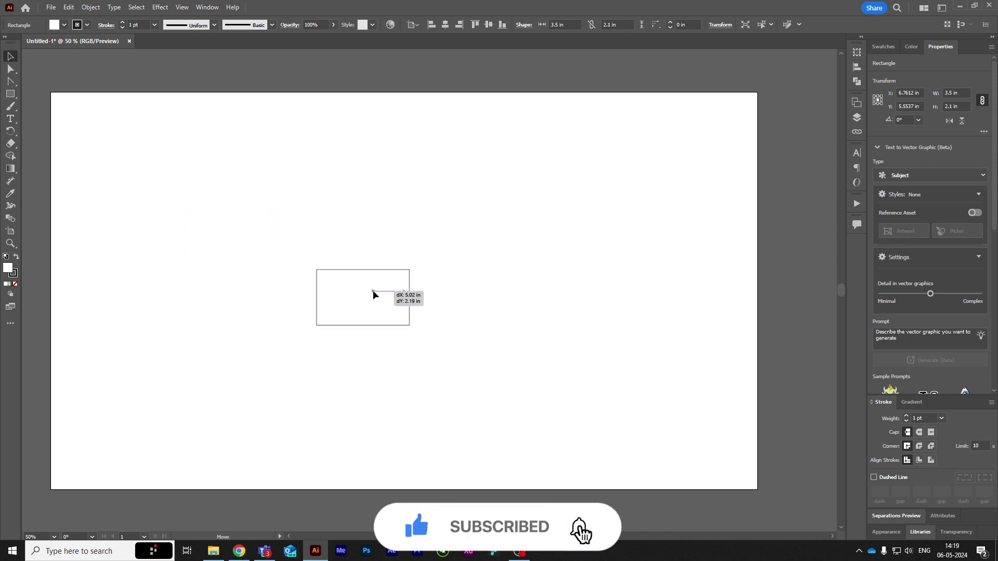
left_click(490, 25)
- Centre the rectangle vertically, then draw a wavy top edge of curved anchors across it
left_click(418, 242)
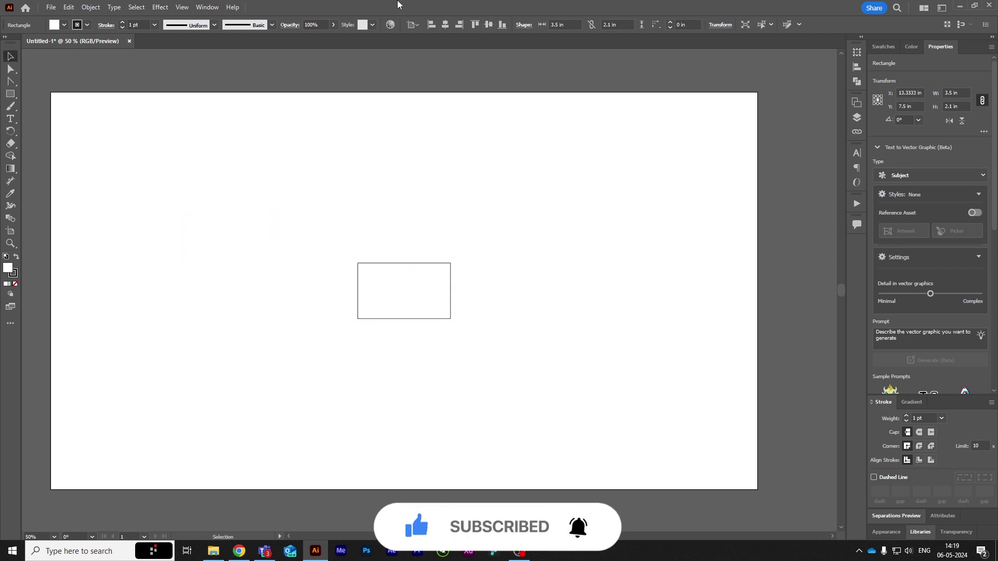
scroll(426, 314, "up", 3)
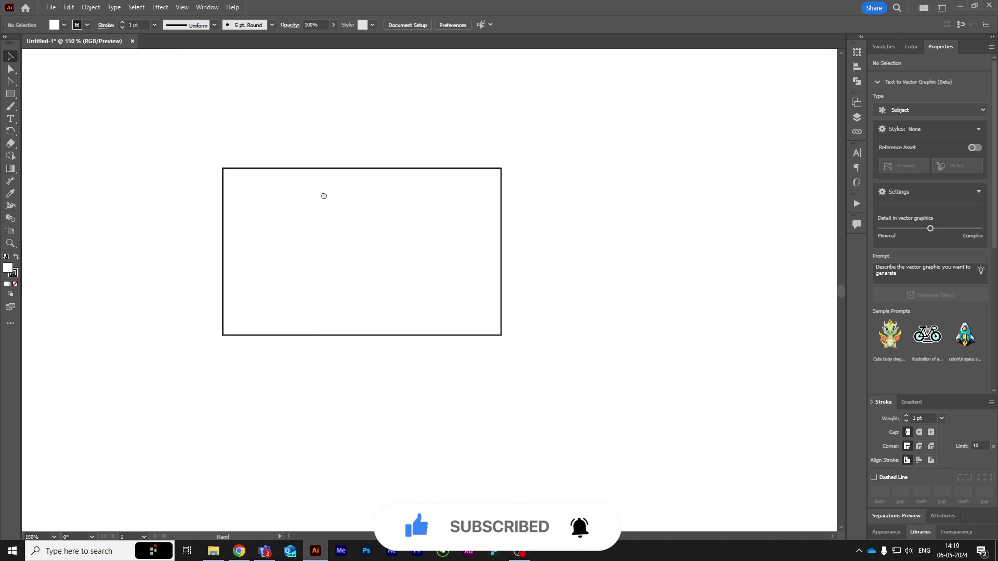
scroll(507, 176, "up", 3)
scroll(505, 170, "down", 2)
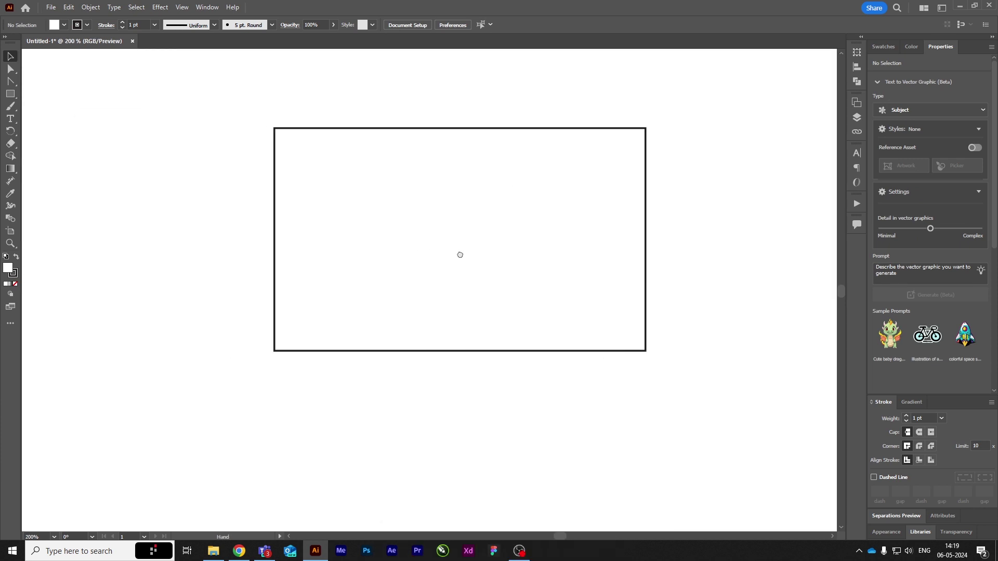
left_click_drag(11, 82, 52, 82)
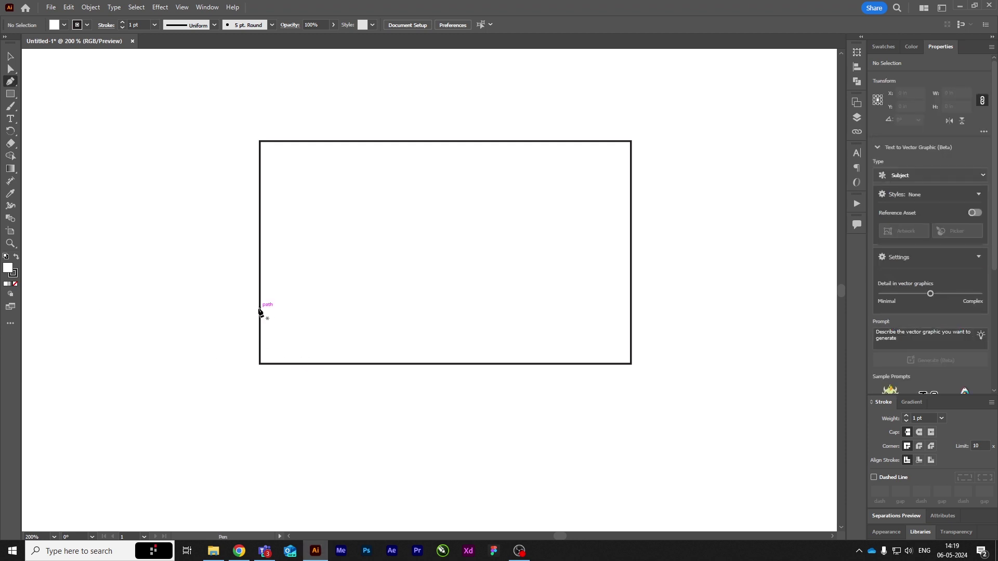
left_click(260, 333)
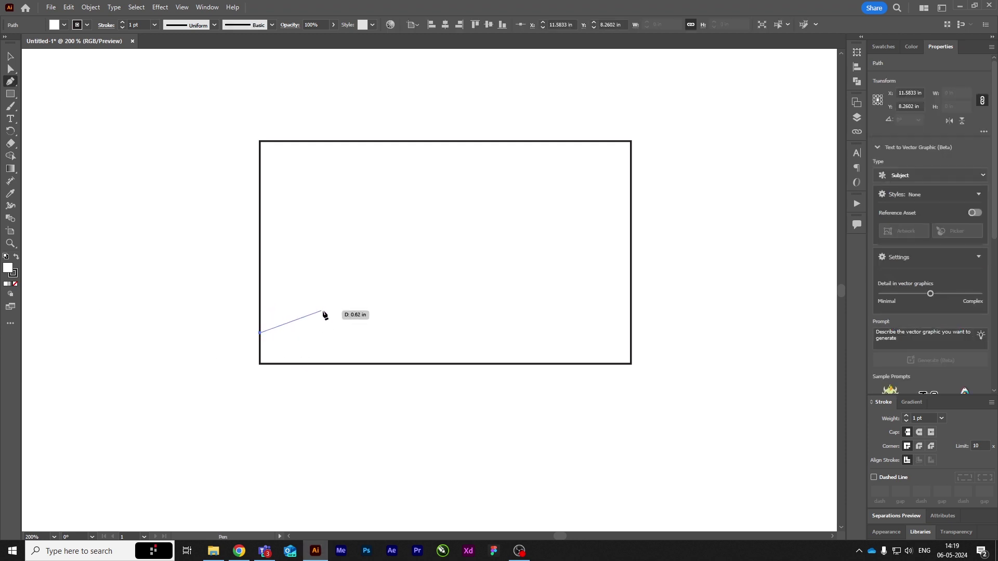
left_click_drag(340, 312, 394, 317)
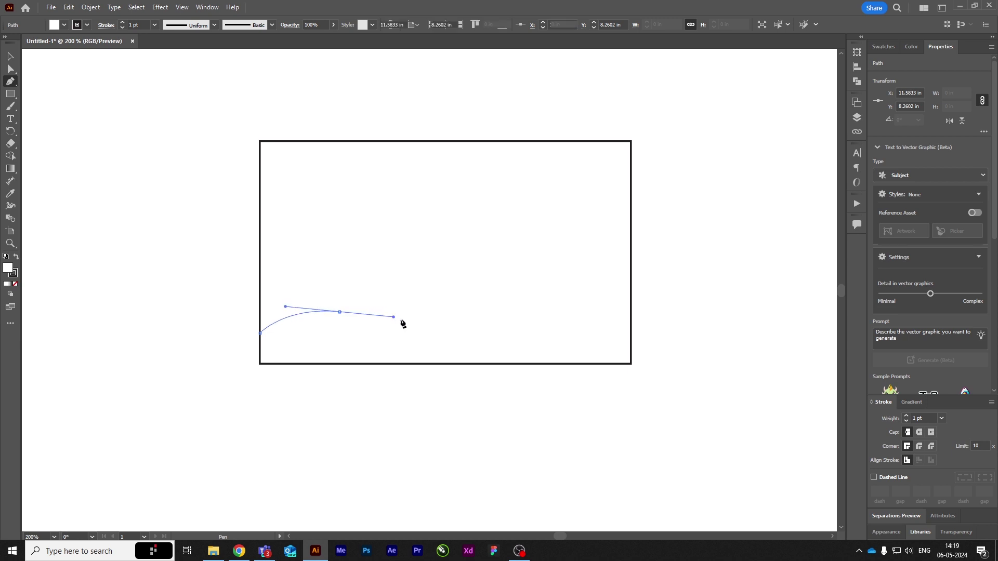
left_click_drag(632, 295, 706, 229)
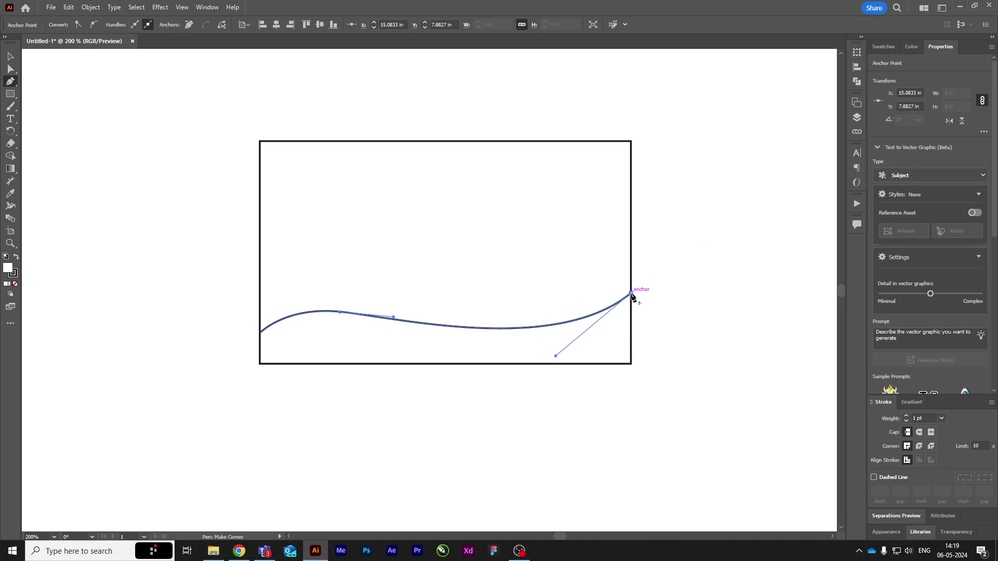
- Add corner anchors at the bottom-right and bottom-left and close the wave shape
left_click(632, 295)
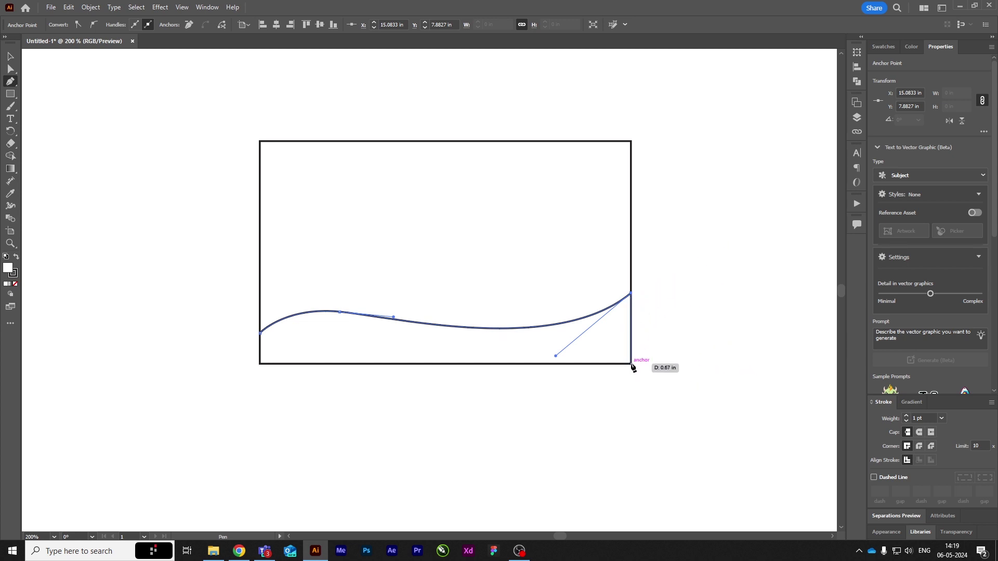
left_click(631, 365)
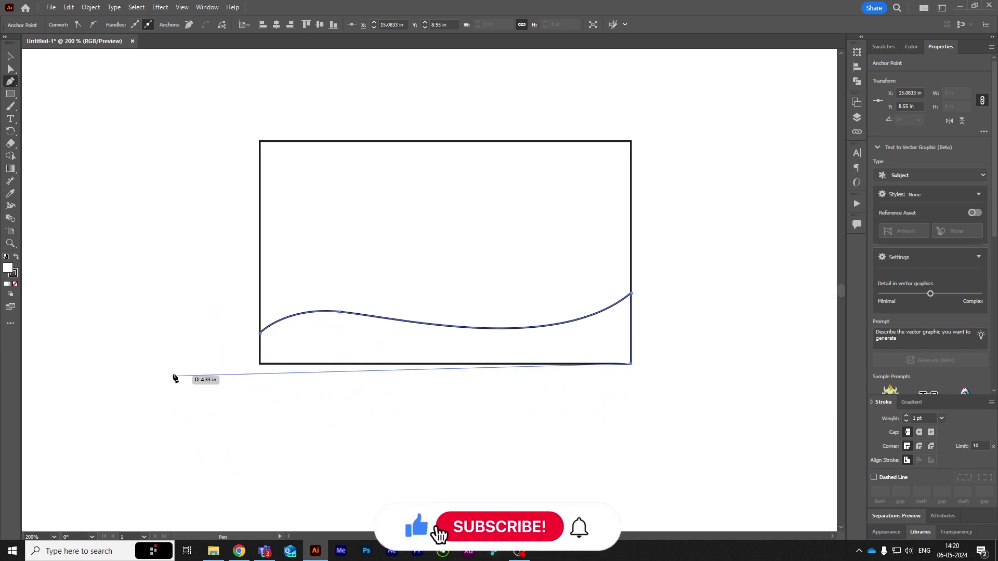
left_click(263, 370)
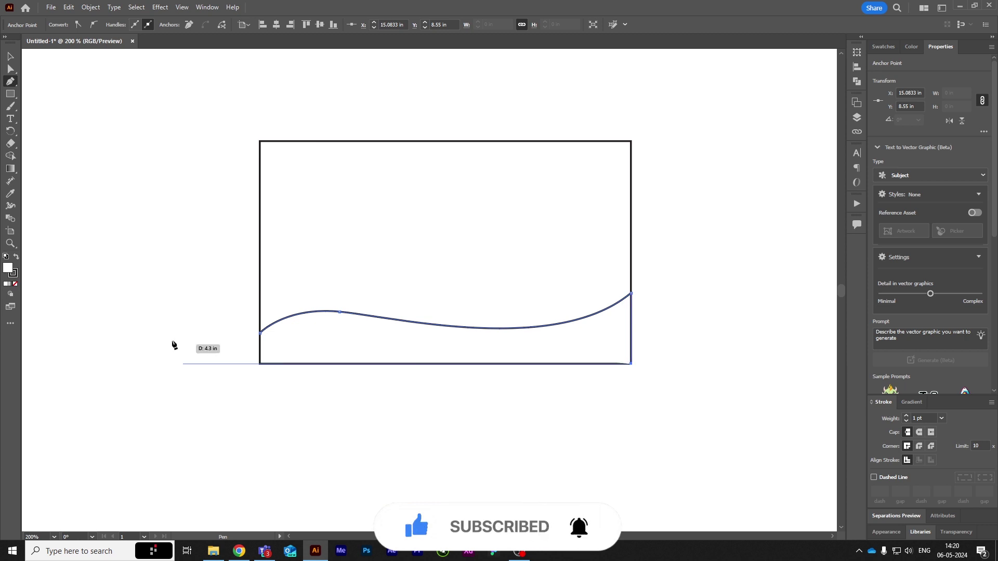
left_click(260, 364)
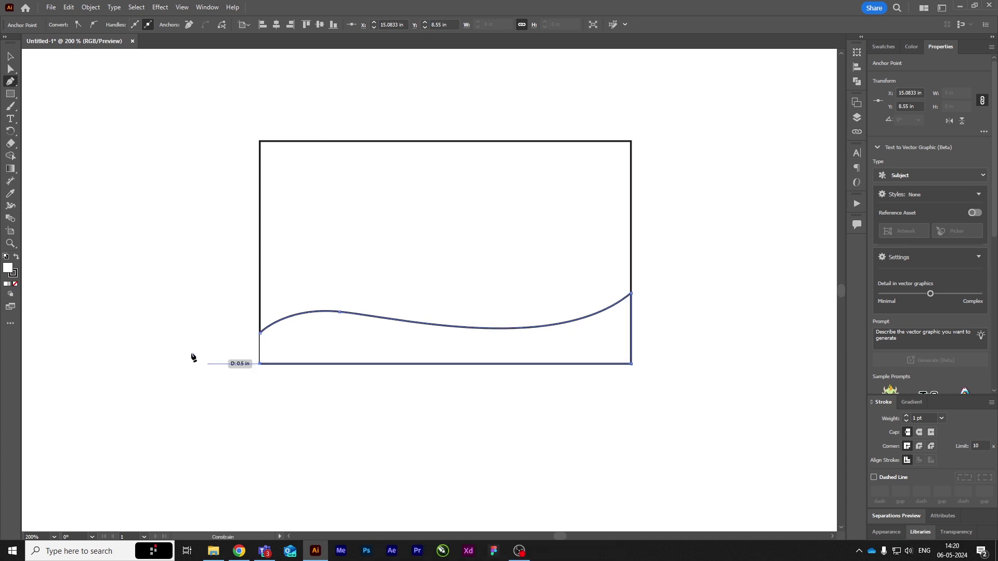
left_click(260, 333)
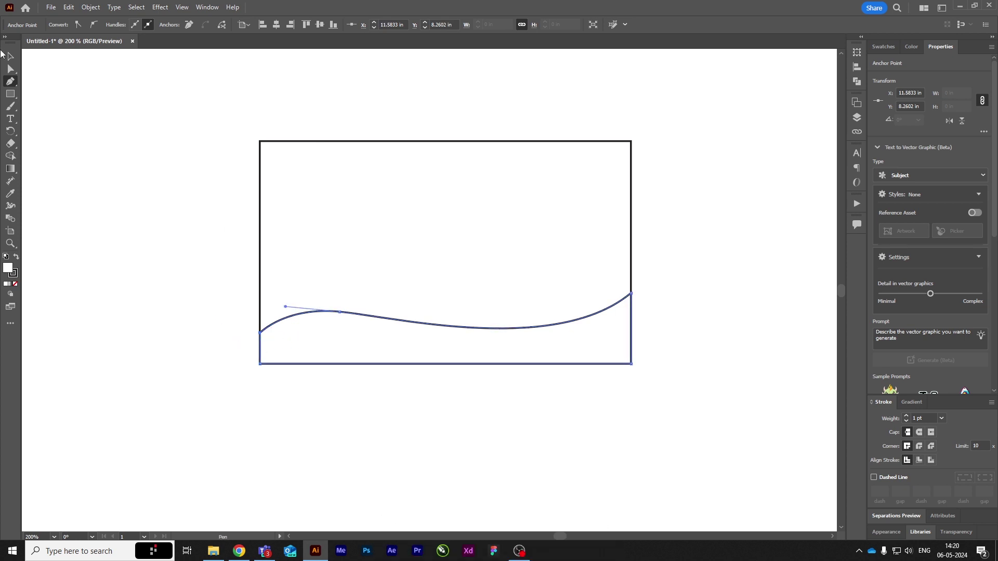
left_click(11, 57)
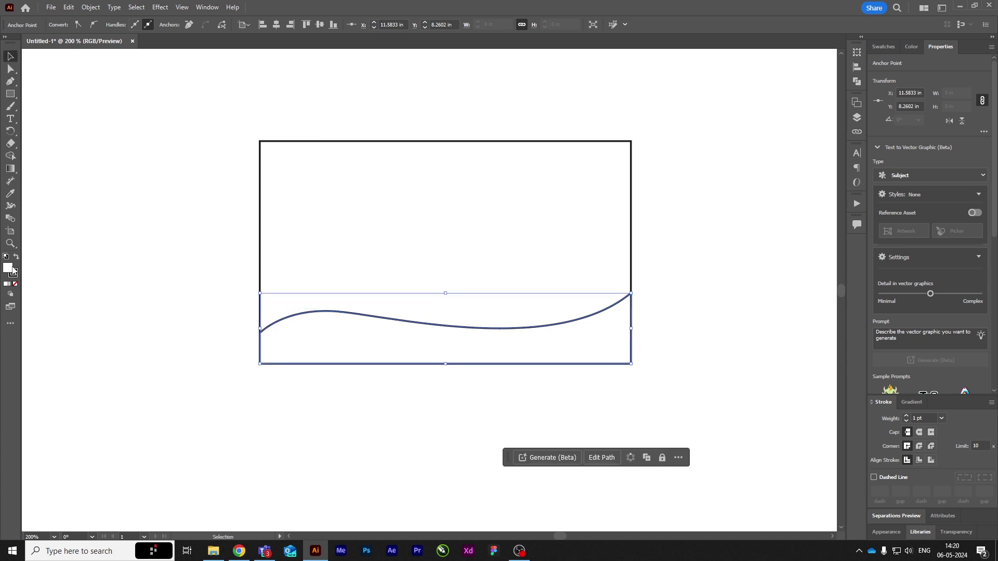
- Give the wave shape a solid red fill via the Color Picker and set its stroke to None
double_click(11, 269)
left_click(477, 216)
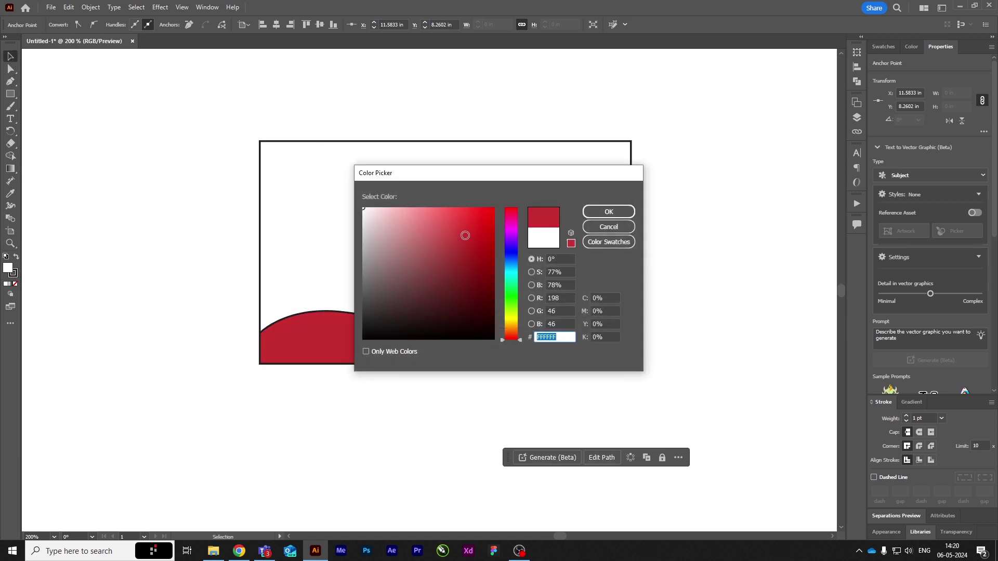
left_click(613, 213)
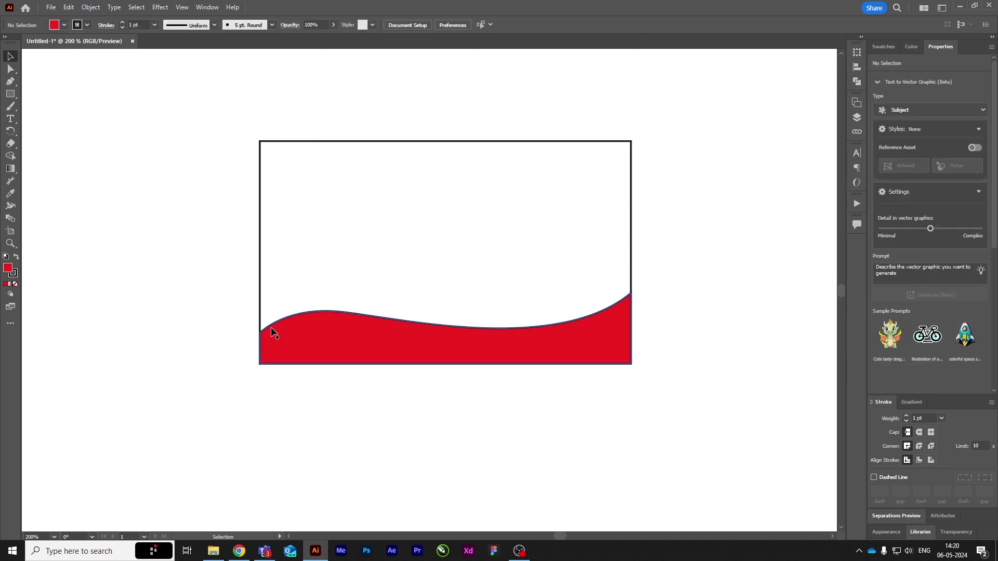
left_click(15, 283)
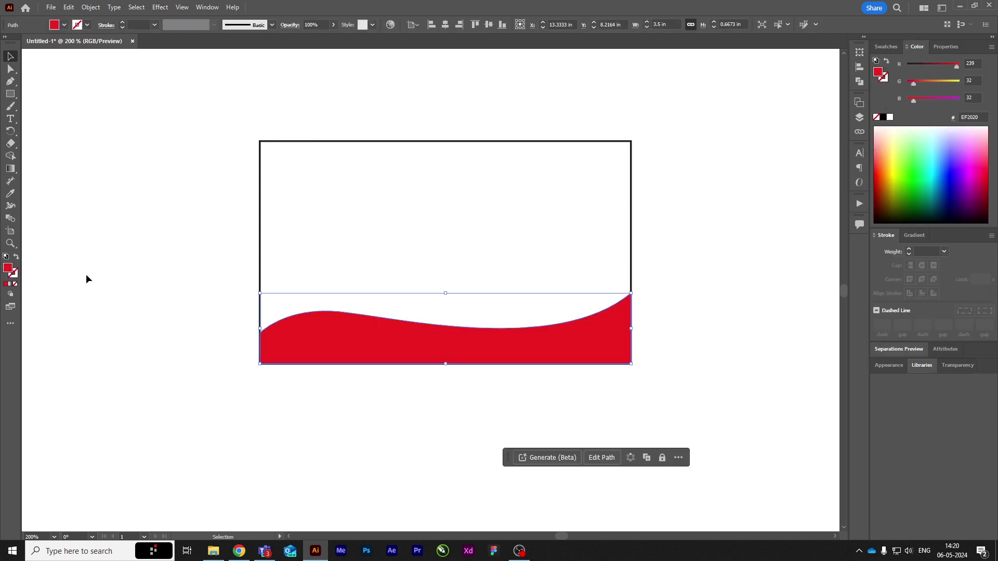
scroll(183, 351, "up", 2)
scroll(183, 351, "right", 2)
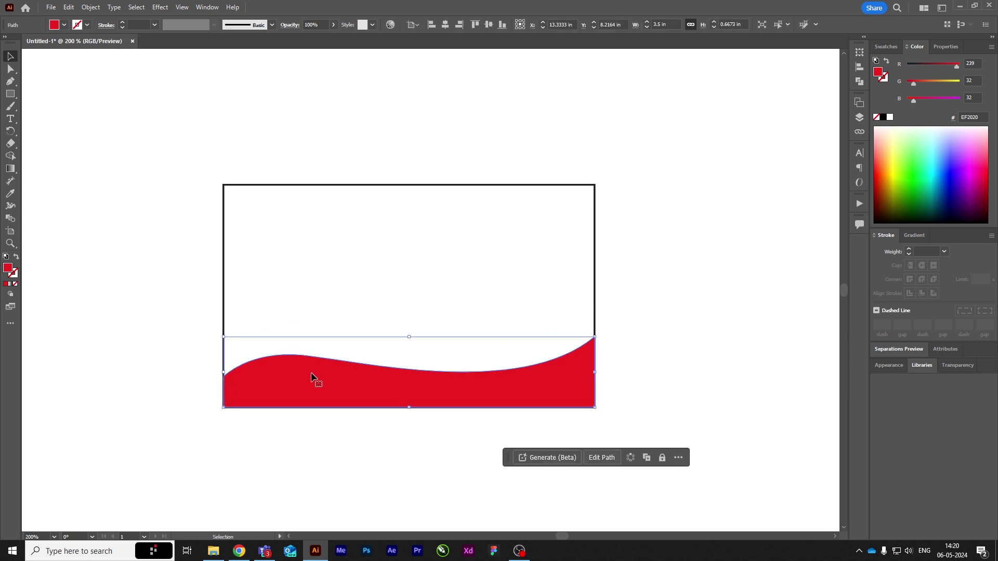
scroll(359, 344, "up", 2)
scroll(359, 343, "left", 1)
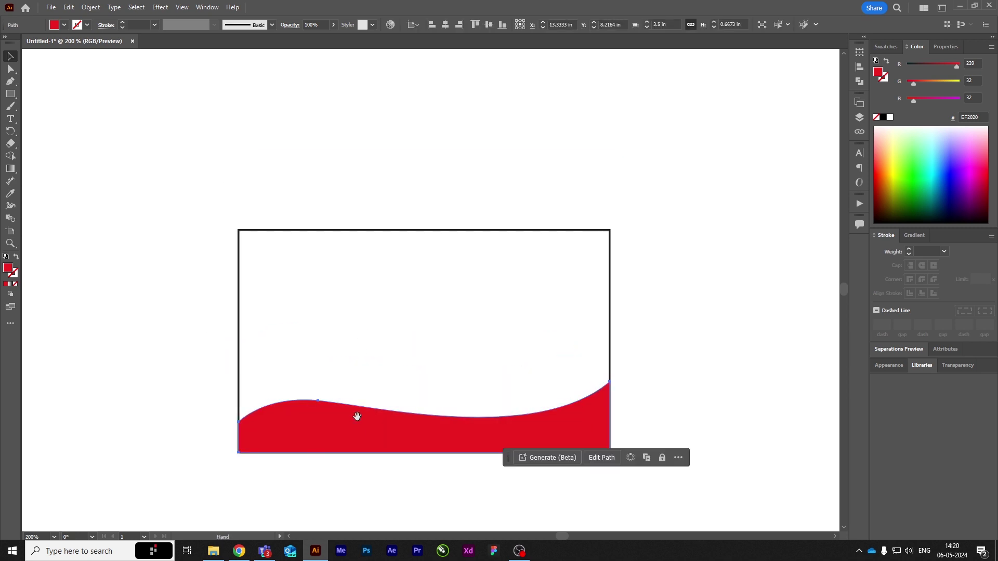
left_click(10, 81)
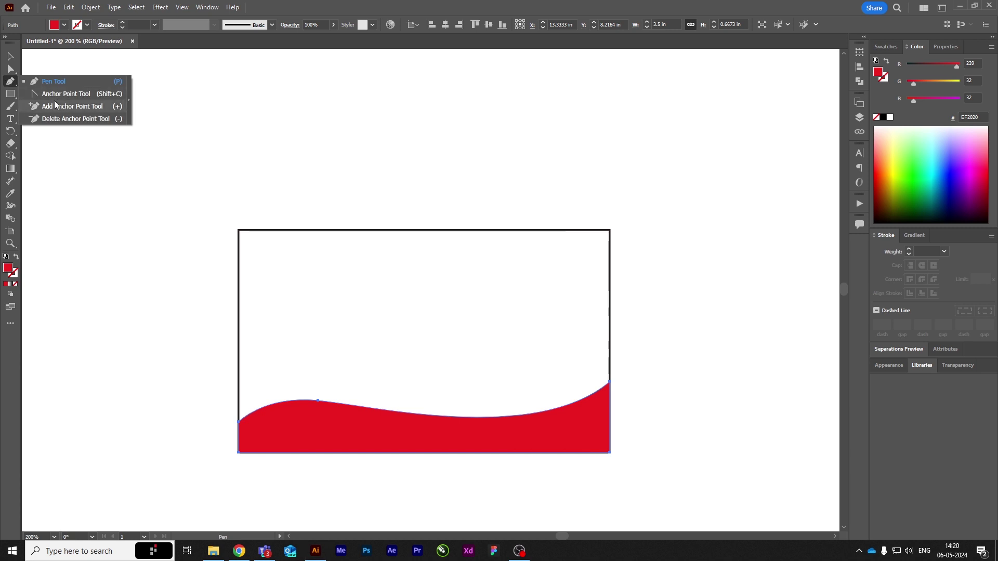
- Reshape the red wave's crest and deepen its right-side dip with the Anchor Point tool
left_click(57, 95)
scroll(344, 284, "down", 4)
left_click_drag(345, 283, 341, 218)
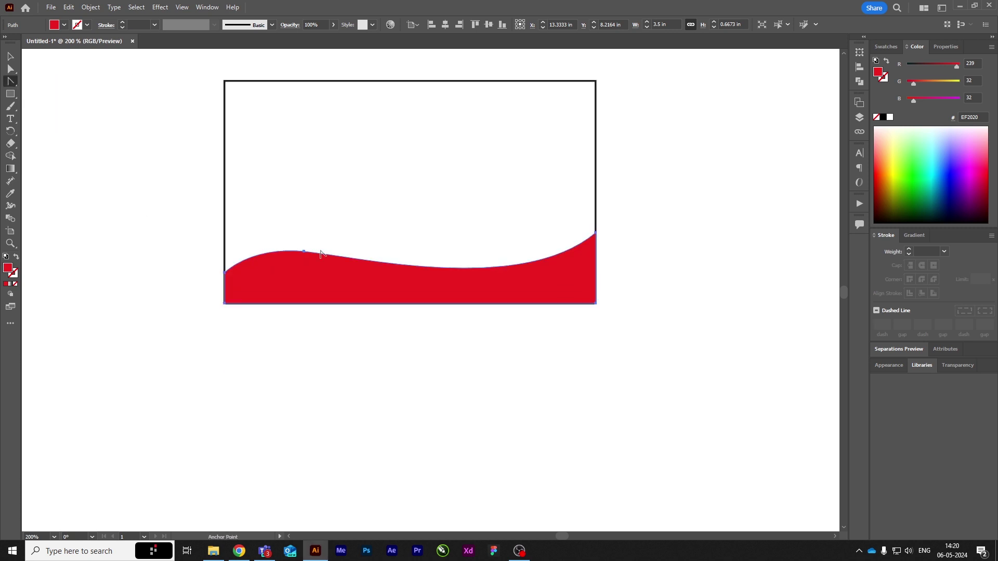
left_click_drag(305, 251, 358, 260)
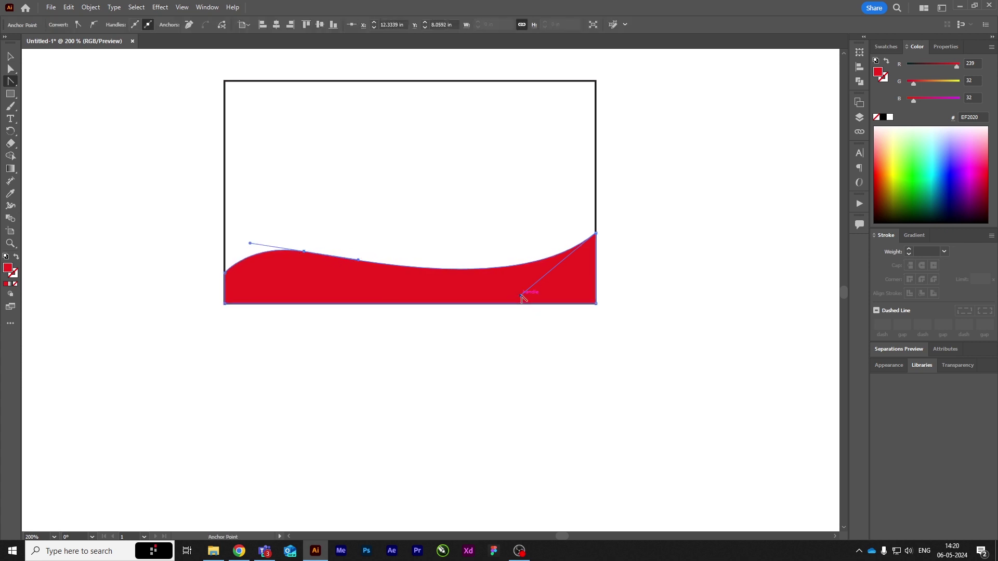
left_click_drag(521, 297, 512, 319)
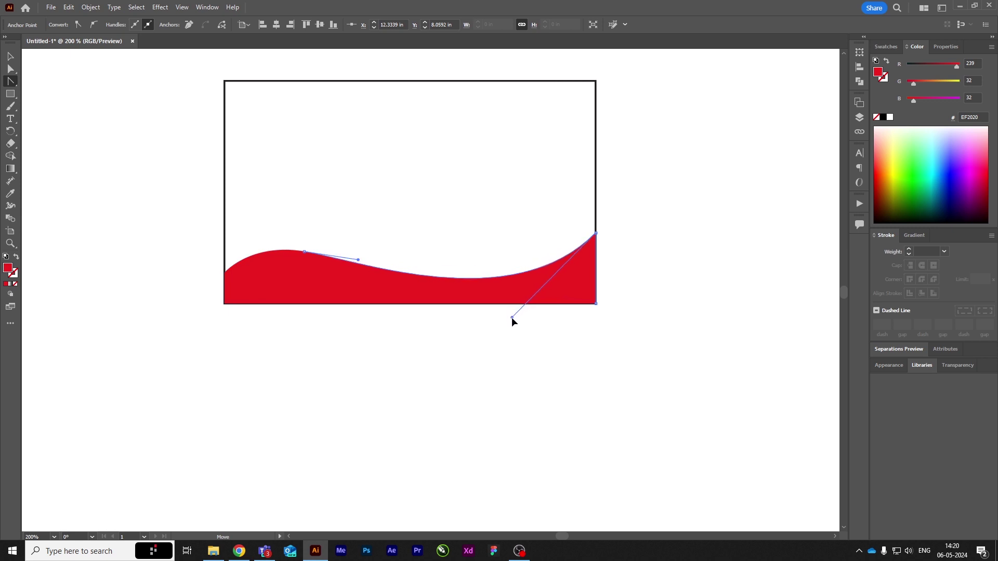
- Select the white framing rectangle with the Selection tool
left_click(11, 82)
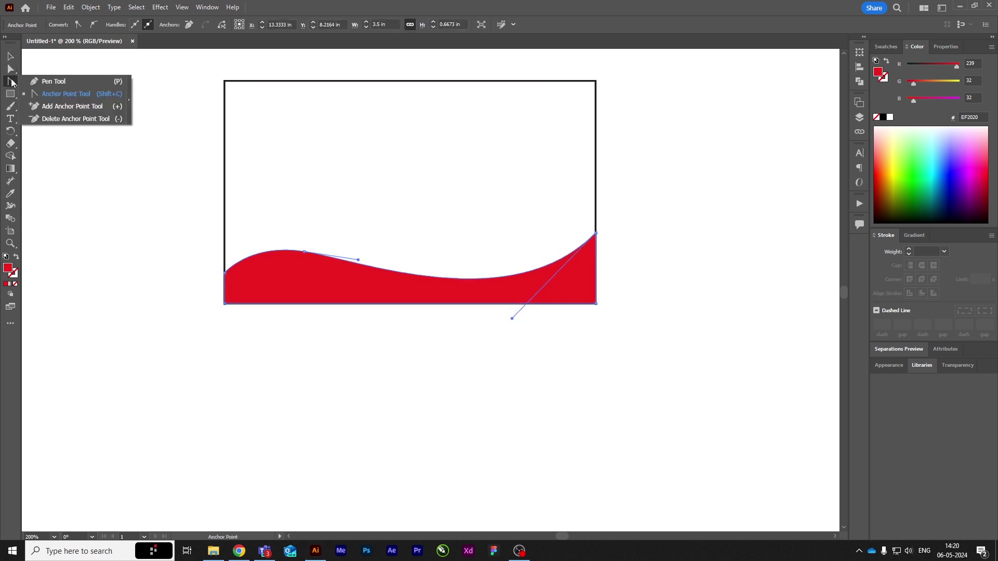
left_click(9, 60)
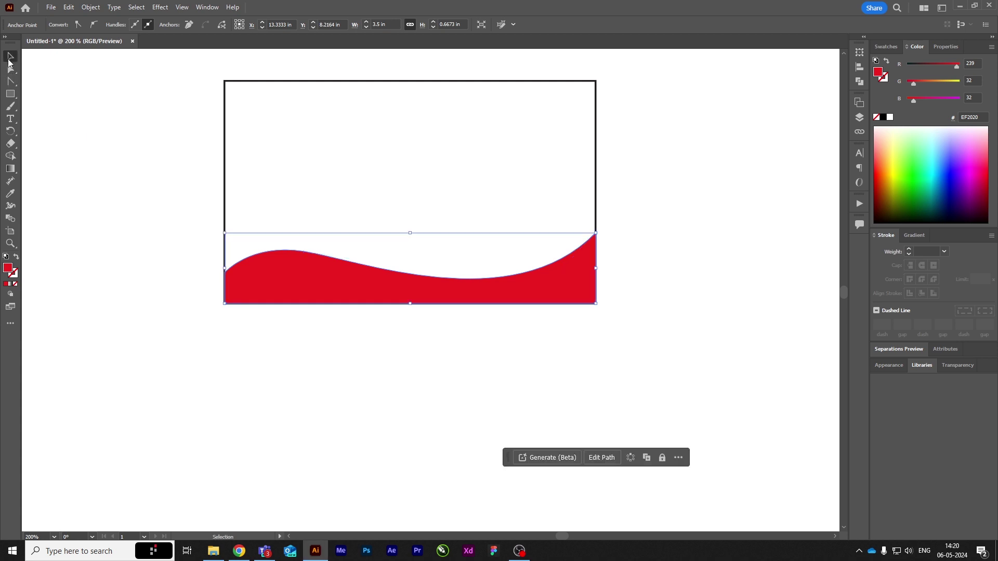
left_click(126, 109)
left_click_drag(190, 186, 347, 304)
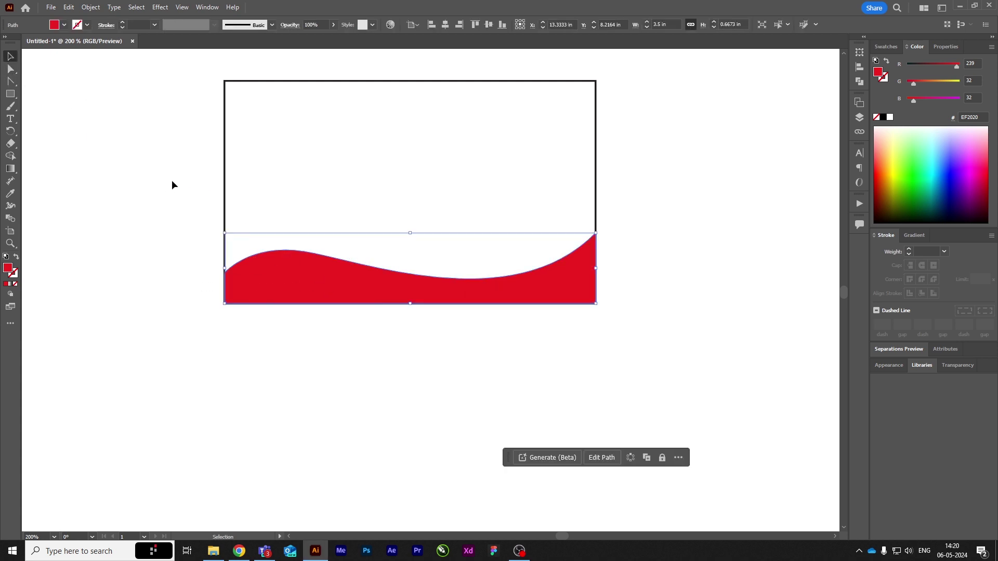
left_click(253, 215)
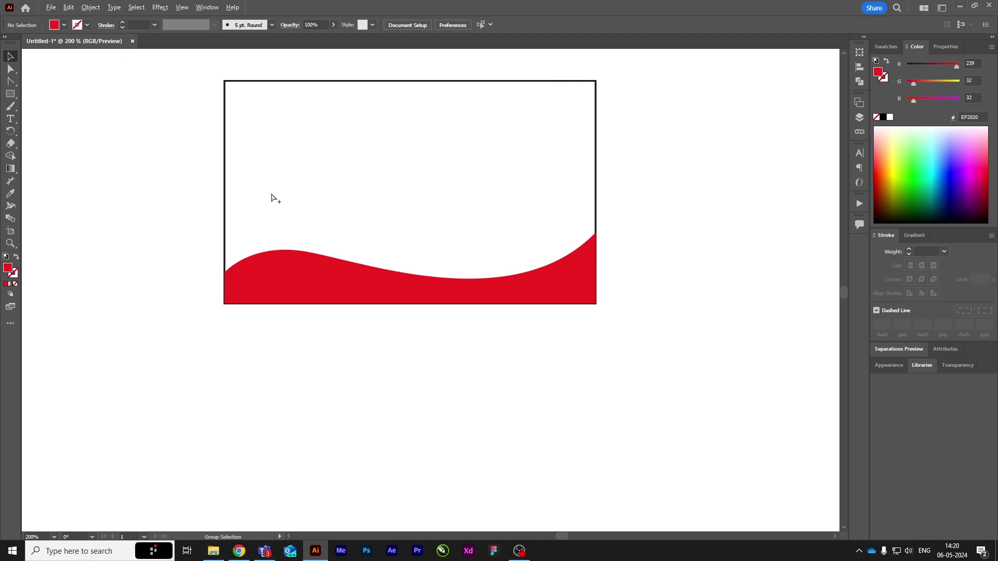
left_click(271, 198)
- Delete the rectangle and red wave, then fit the artboard to the window
left_click_drag(191, 170, 588, 318)
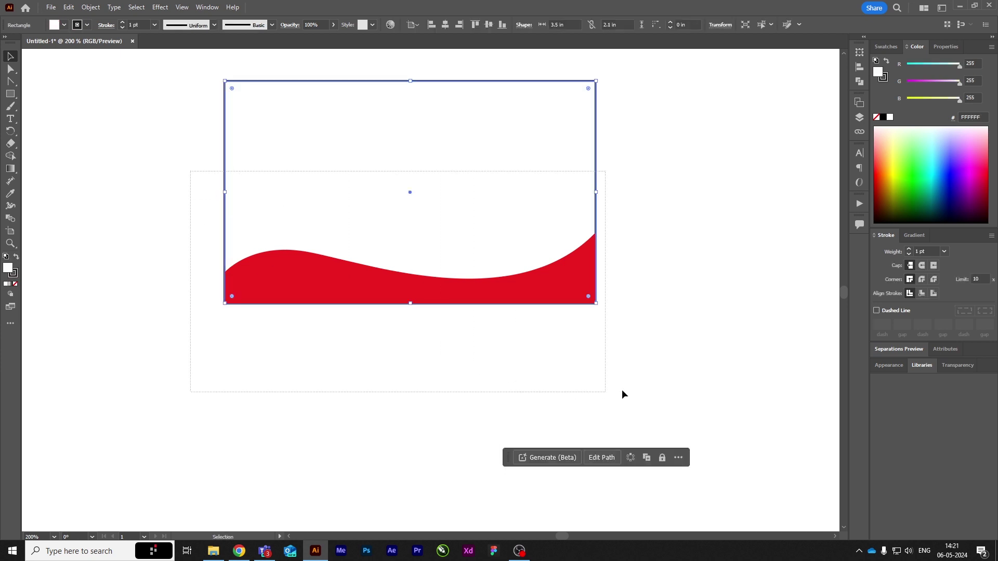
key("Delete")
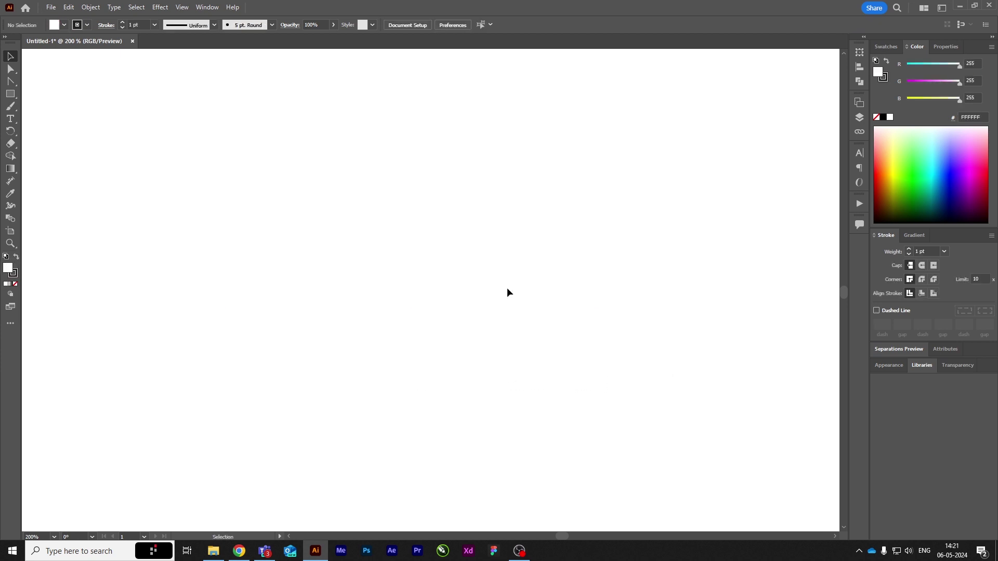
key("ctrl+0")
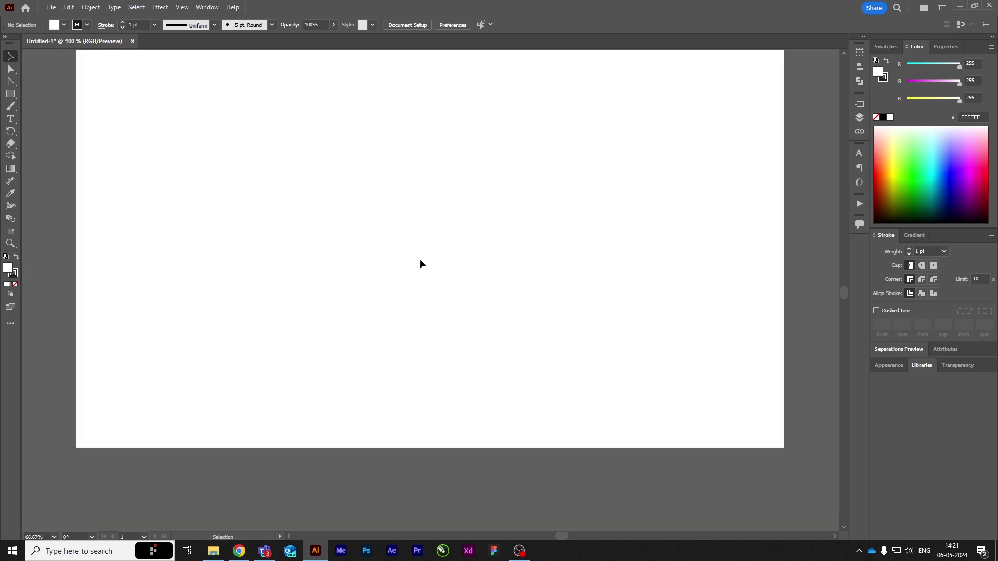
scroll(497, 232, "down", 1)
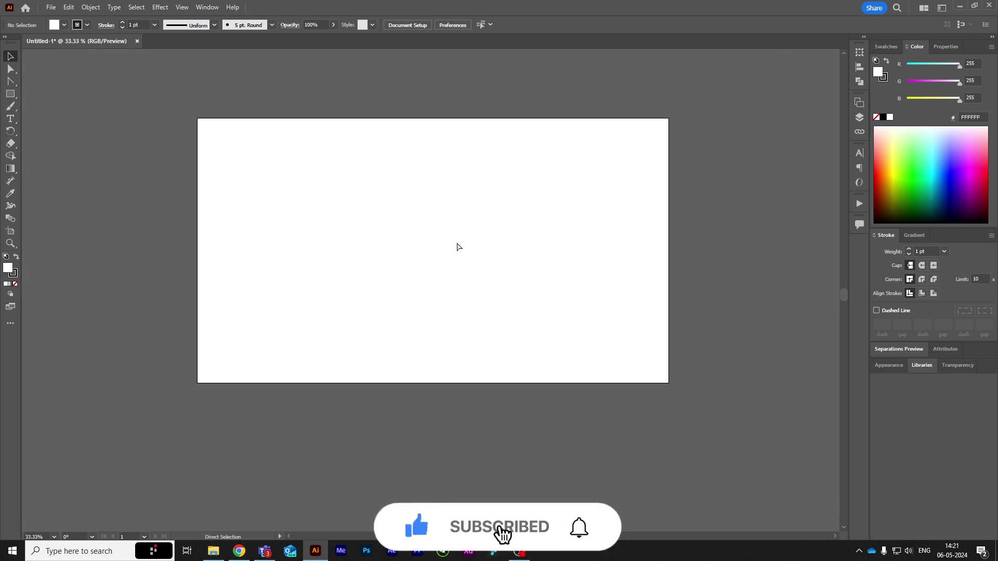
key("ctrl+0")
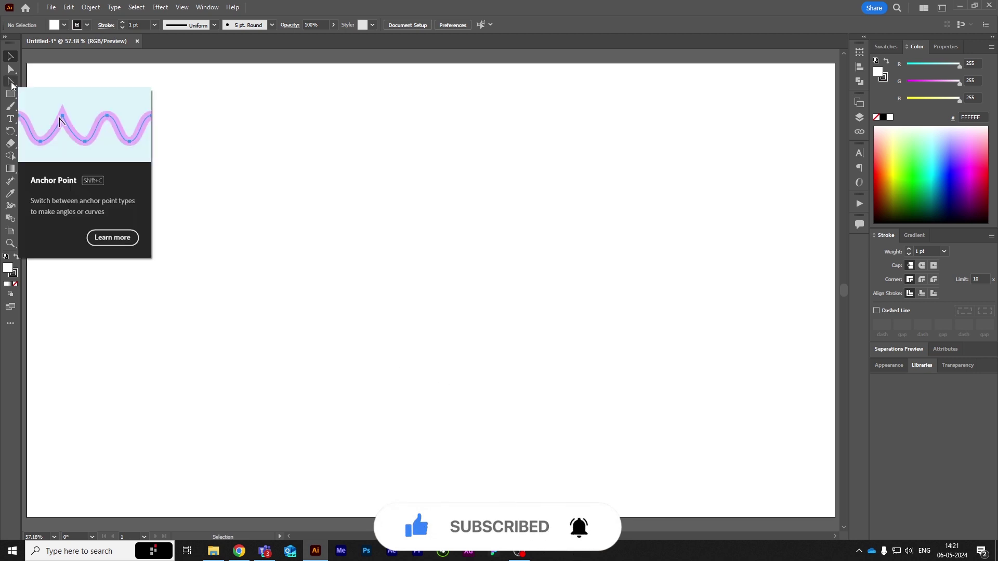
- Draw a two-point horizontal line and move it to the middle of the artboard
left_click(7, 85)
left_click(62, 83)
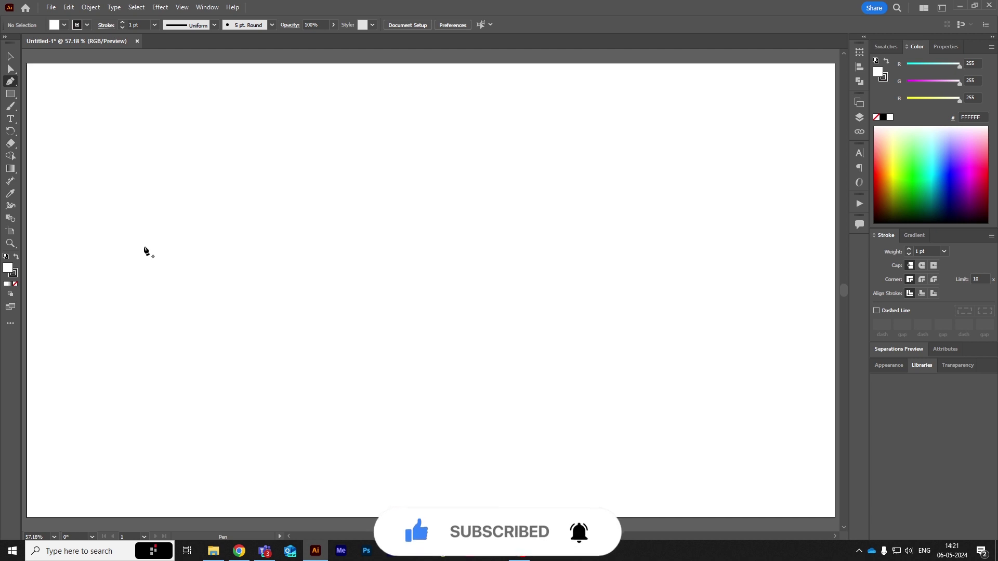
left_click(144, 246)
left_click(548, 246)
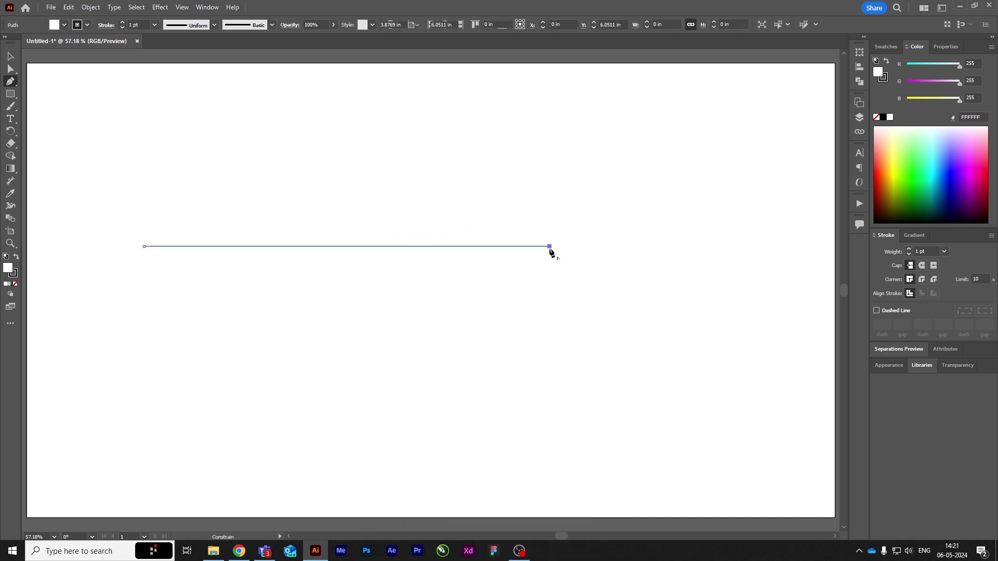
left_click(8, 57)
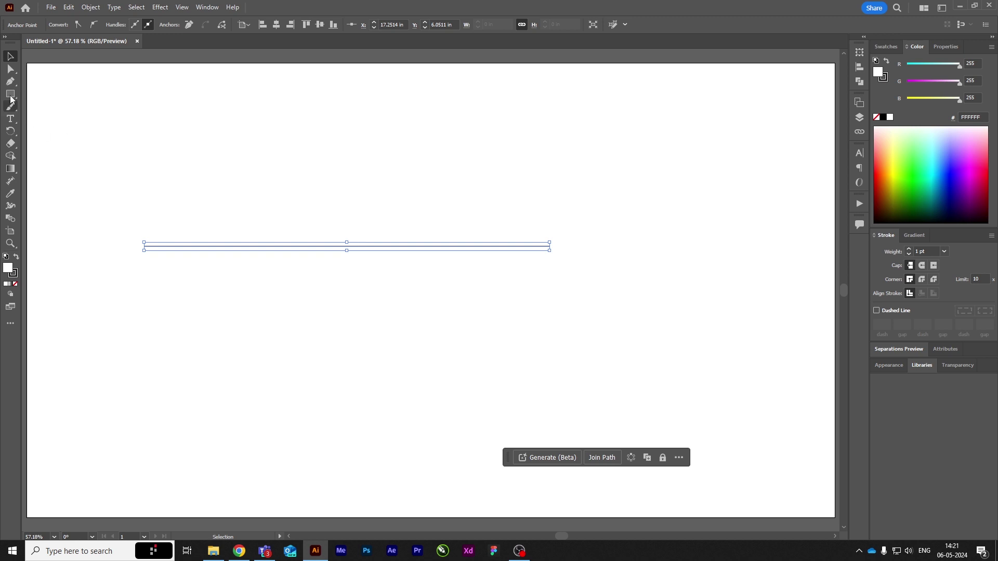
left_click_drag(314, 187, 428, 326)
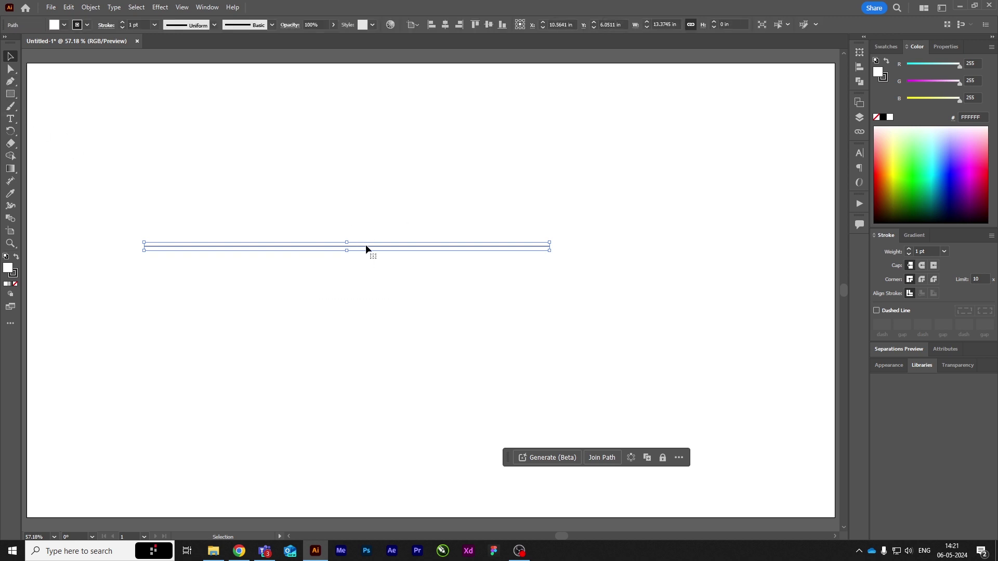
mouse_move(366, 245)
left_mouse_down()
mouse_move(504, 186)
mouse_move(332, 221)
left_mouse_up()
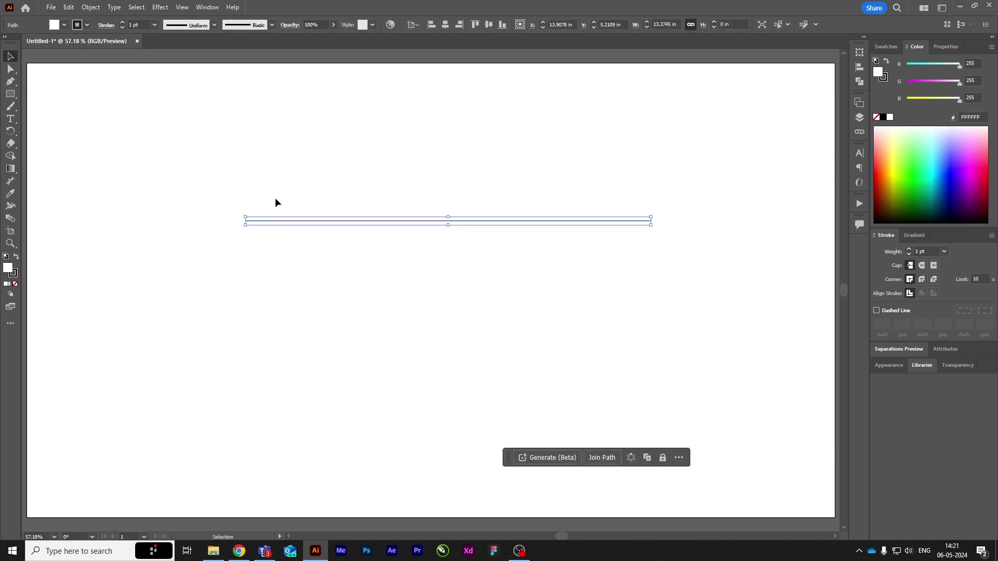
left_click_drag(275, 198, 398, 269)
- Add an anchor on the line's left part, make it smooth, and bend an S-curve there
left_click(9, 83)
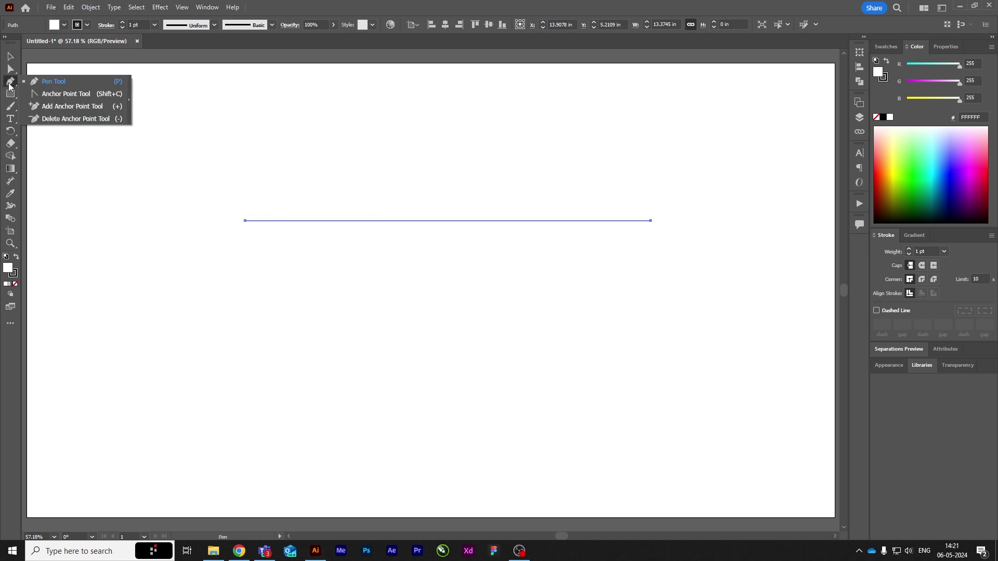
left_click(46, 105)
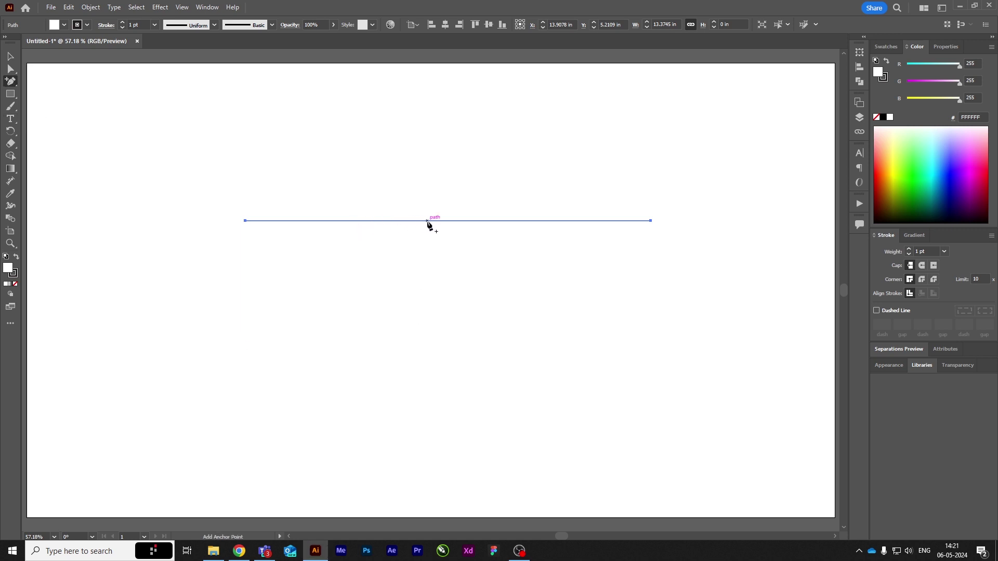
left_click(362, 220)
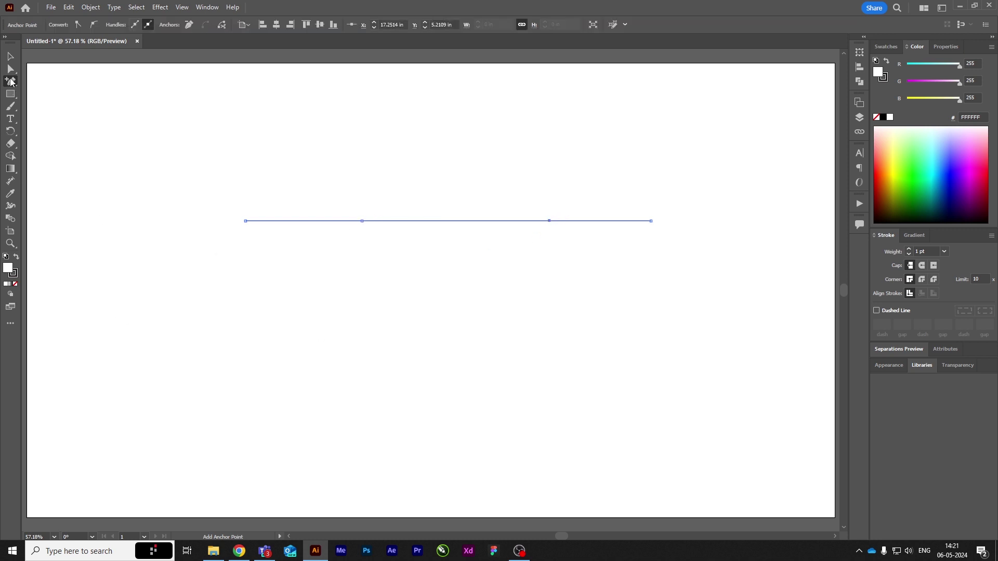
right_click(10, 81)
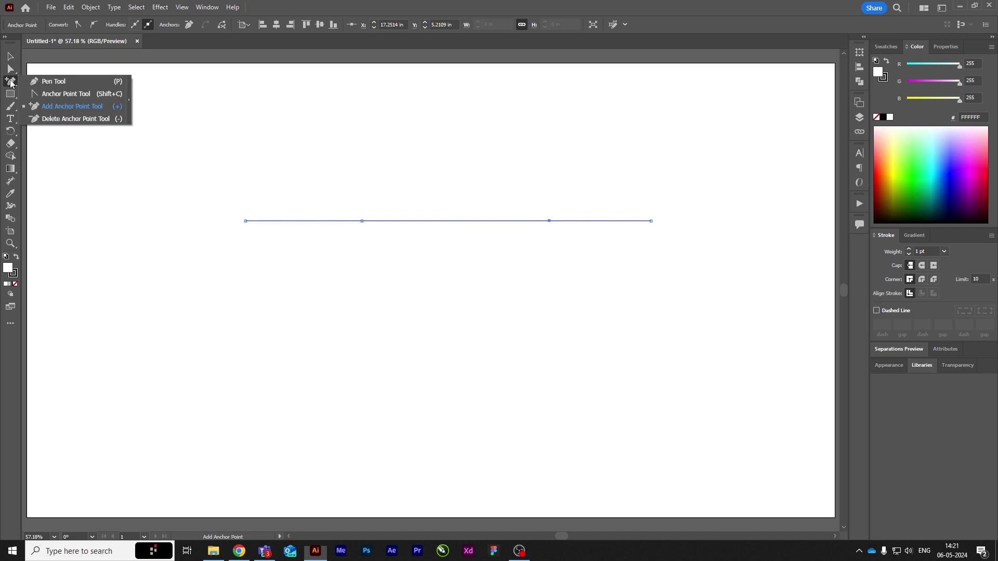
left_click(54, 94)
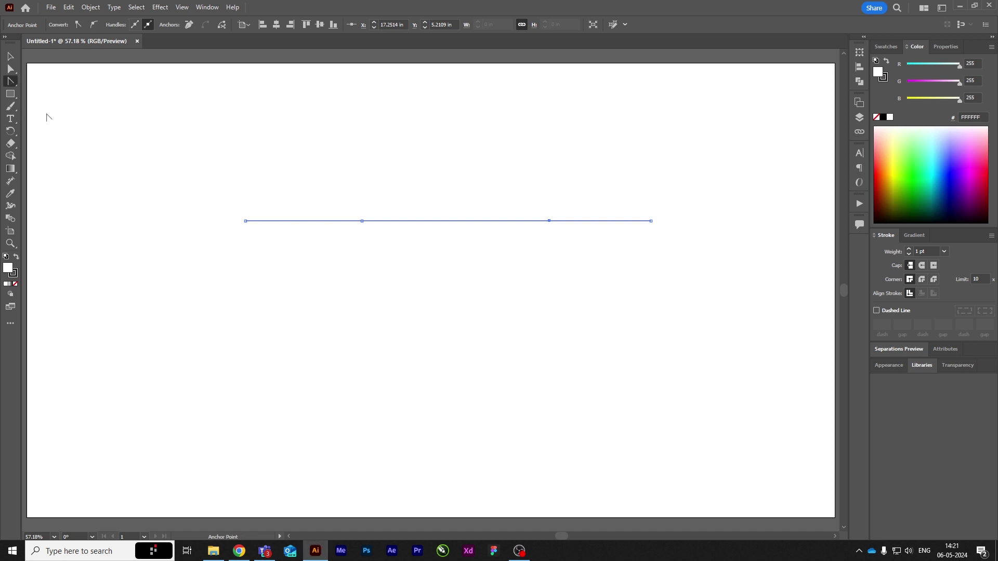
left_click(361, 221)
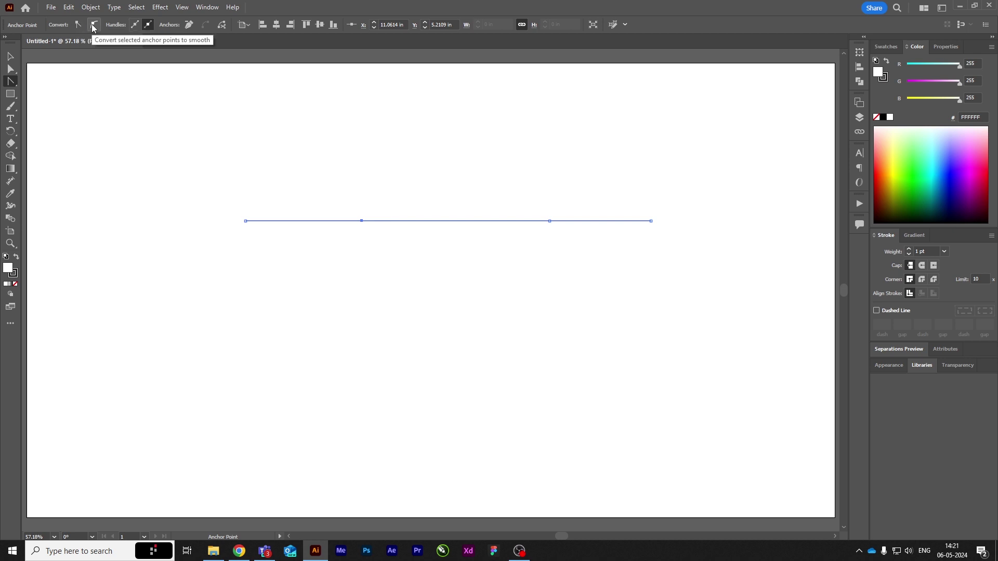
left_click(92, 26)
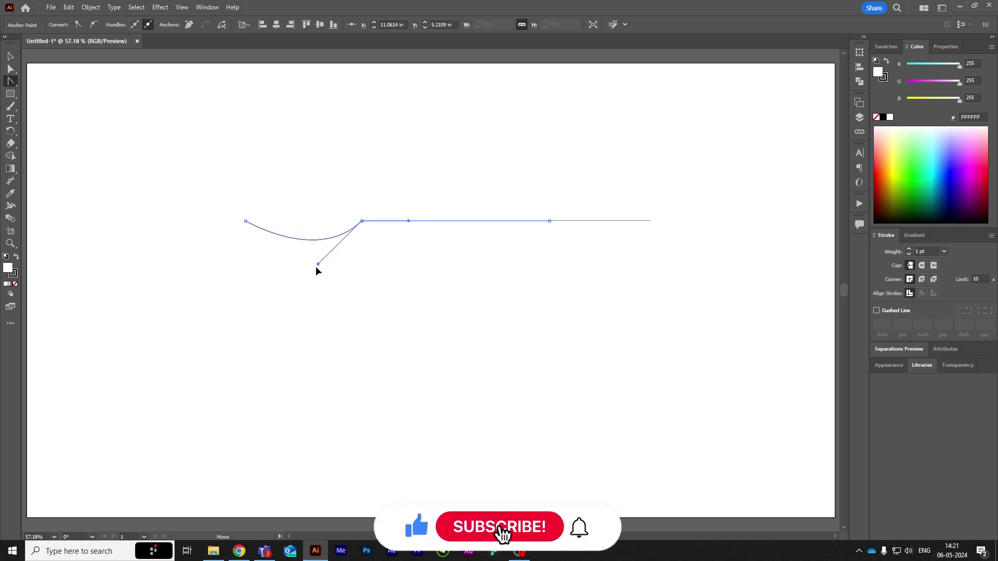
left_click_drag(333, 223, 358, 245)
key("ctrl+z")
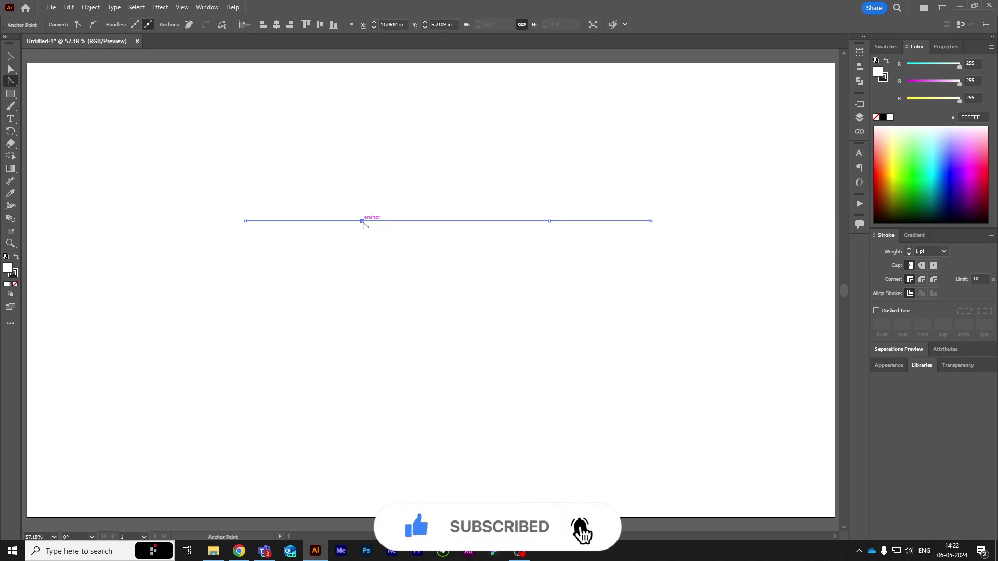
left_click(362, 222)
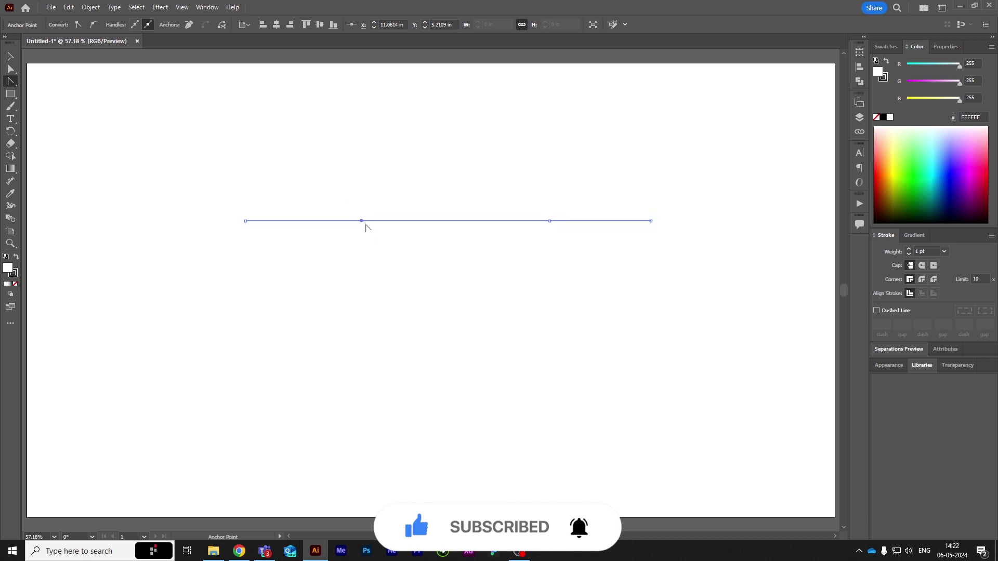
left_click(93, 24)
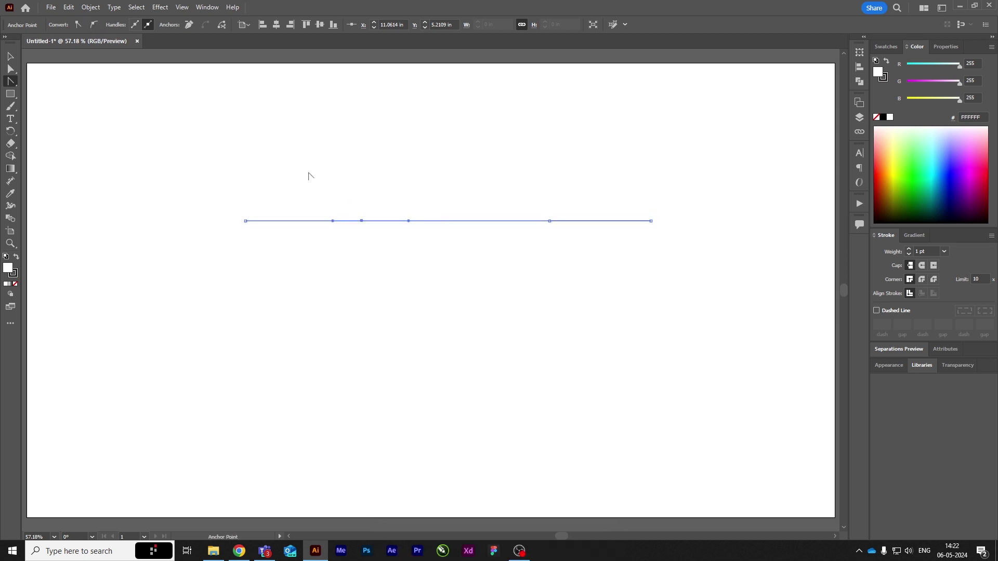
left_click_drag(362, 222, 434, 260)
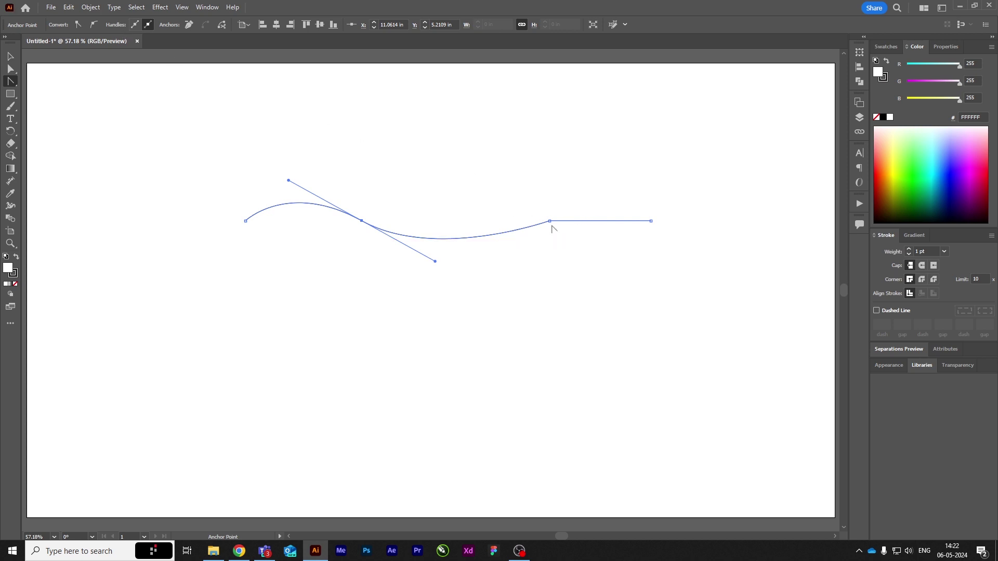
- Make the right anchor smooth and drag its handles to mirror the curve on the right
left_click(550, 222)
left_click(94, 24)
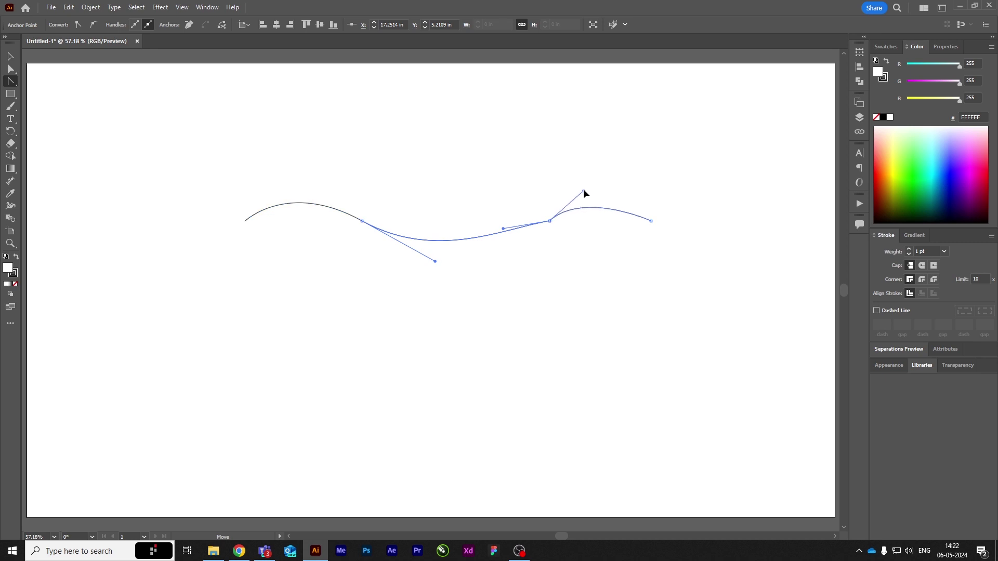
left_click_drag(583, 191, 574, 217)
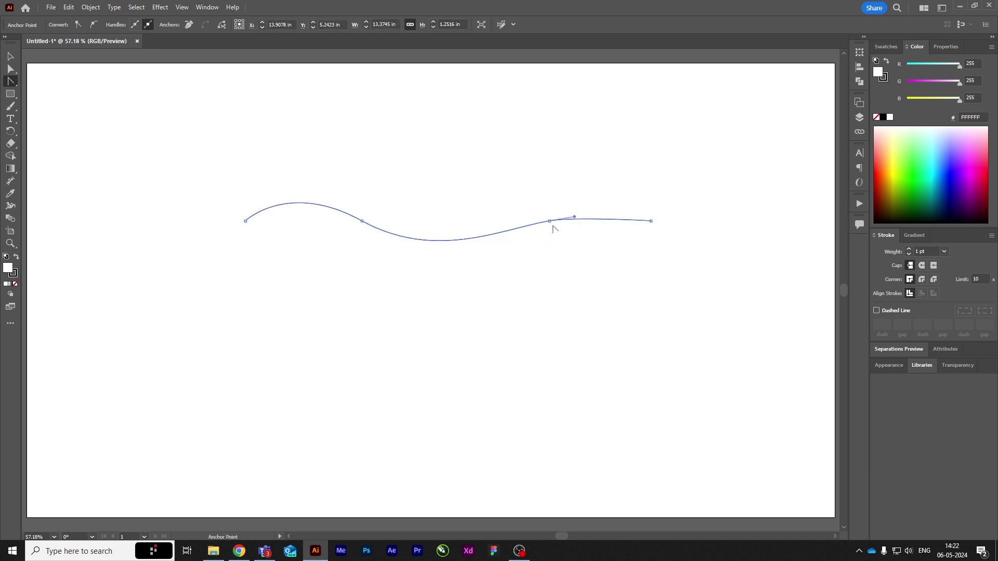
left_click(550, 222)
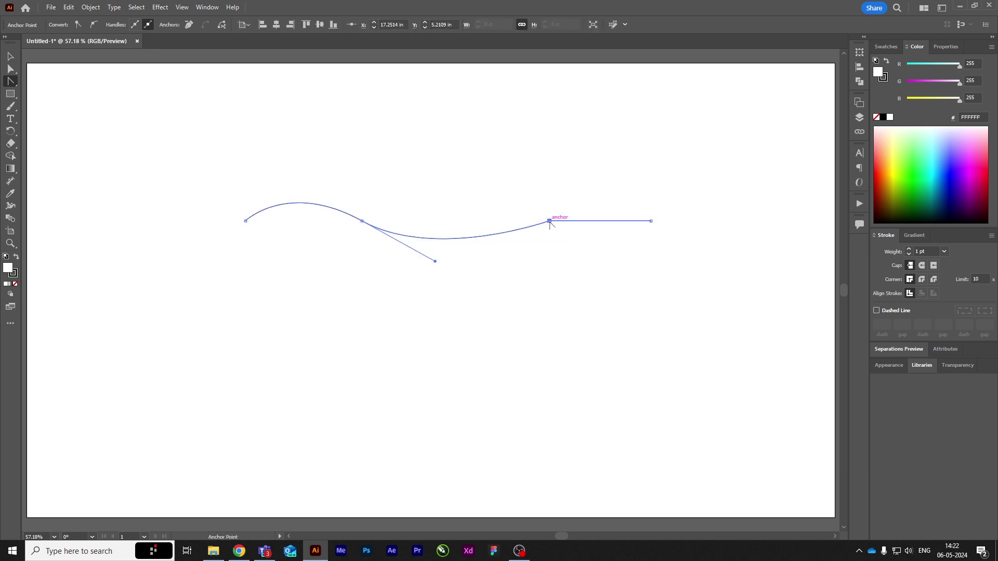
left_click(94, 25)
mouse_move(549, 221)
left_mouse_down()
mouse_move(545, 210)
mouse_move(561, 198)
mouse_move(623, 179)
mouse_move(603, 179)
left_mouse_up()
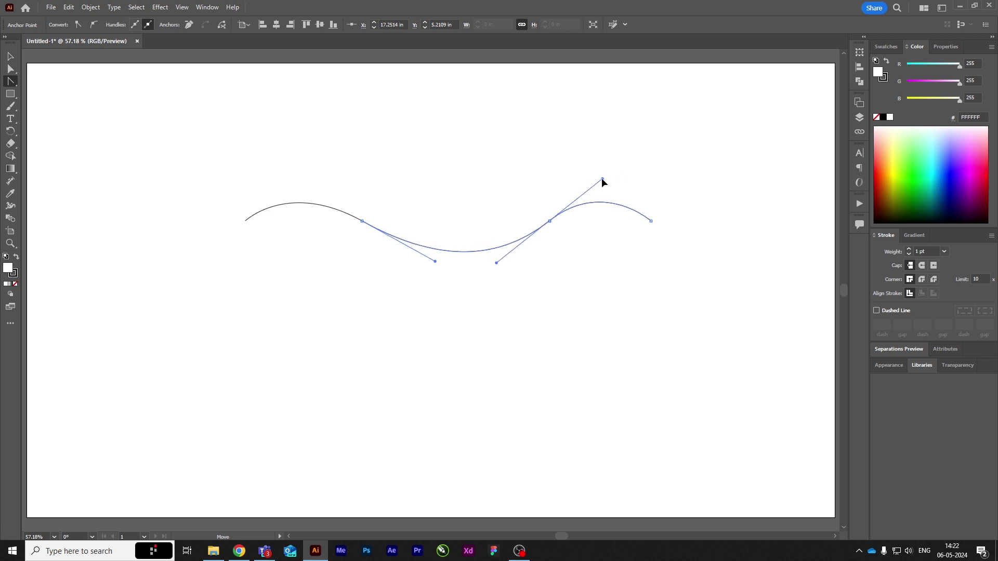
left_click(10, 56)
- Select the finished wavy path and frame it in view
left_click_drag(455, 160, 578, 319)
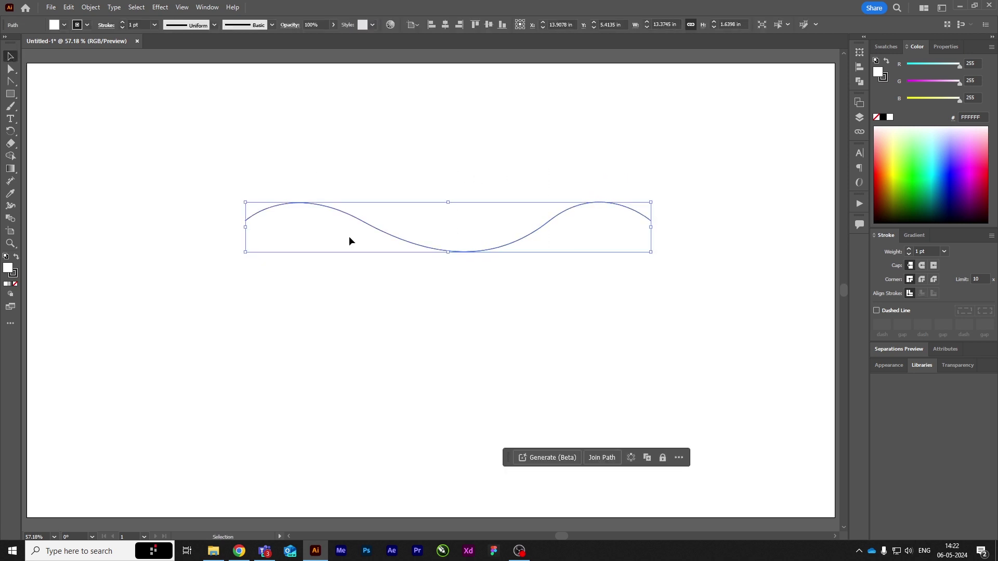
left_click(11, 81)
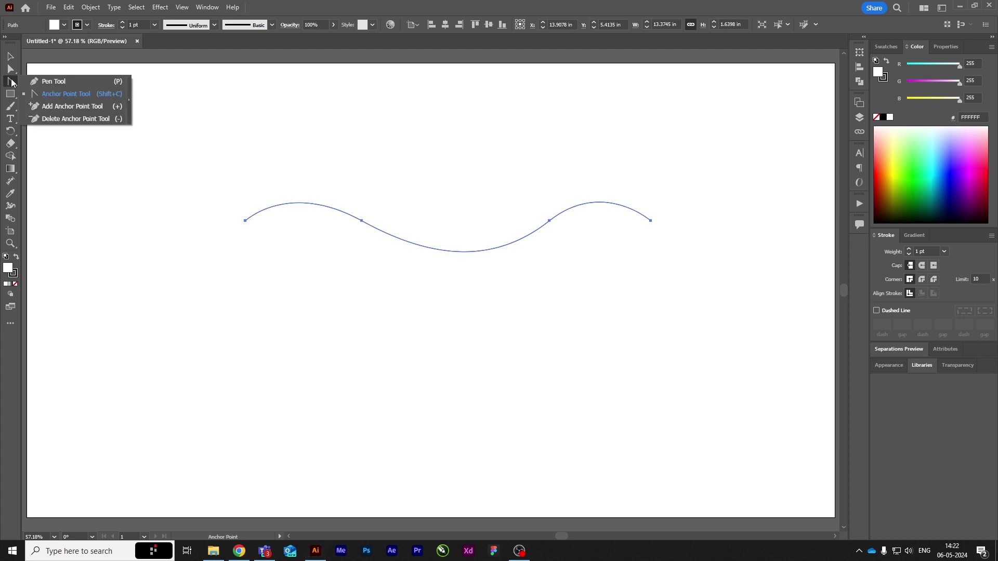
left_click(55, 81)
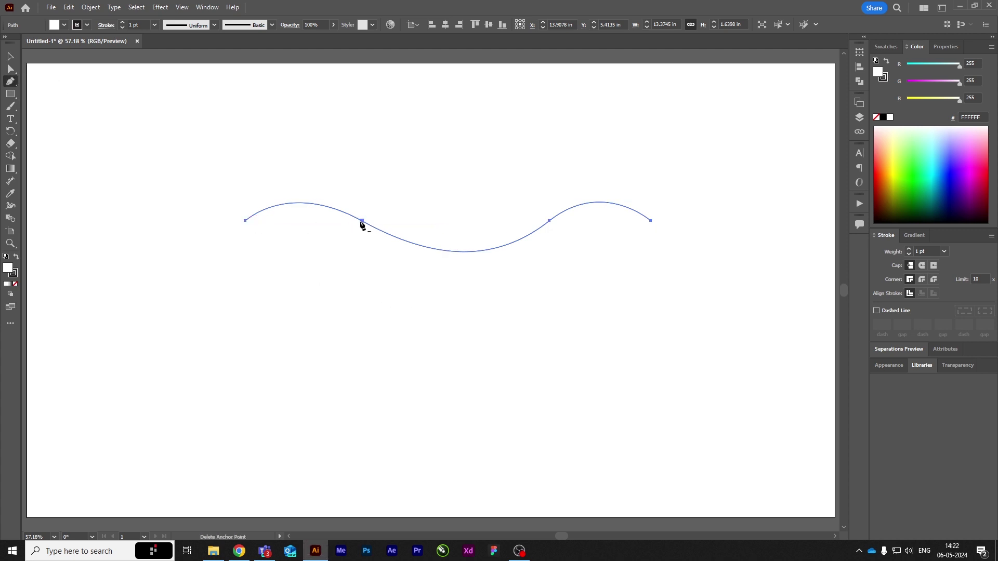
scroll(651, 221, "up", 3)
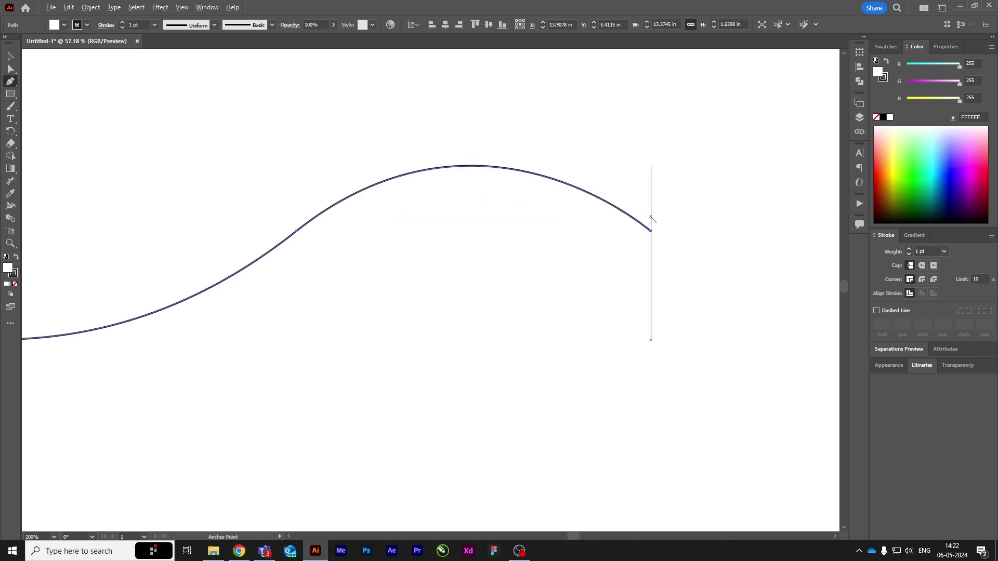
scroll(473, 249, "down", 2)
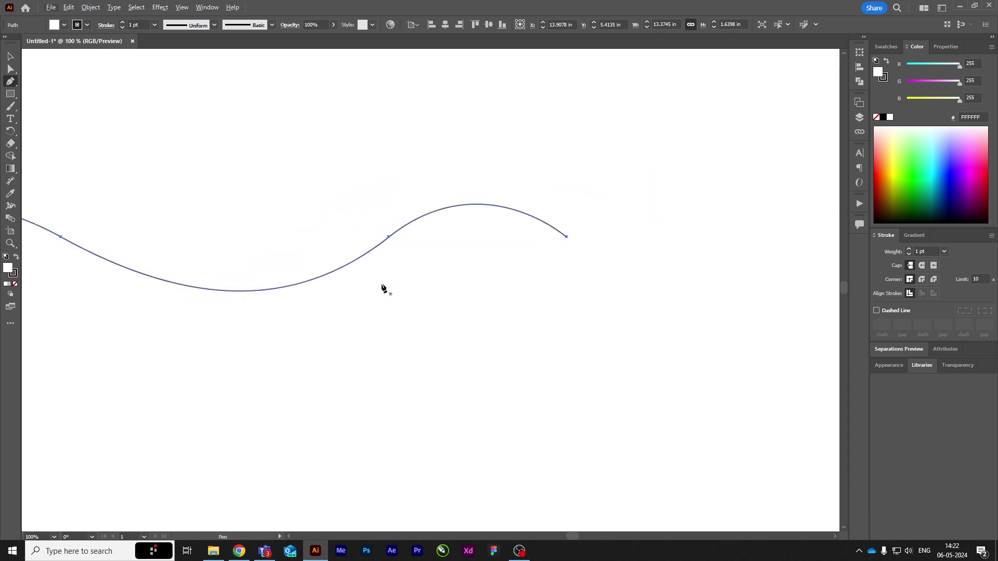
scroll(437, 286, "left", 3)
scroll(530, 285, "left", 2)
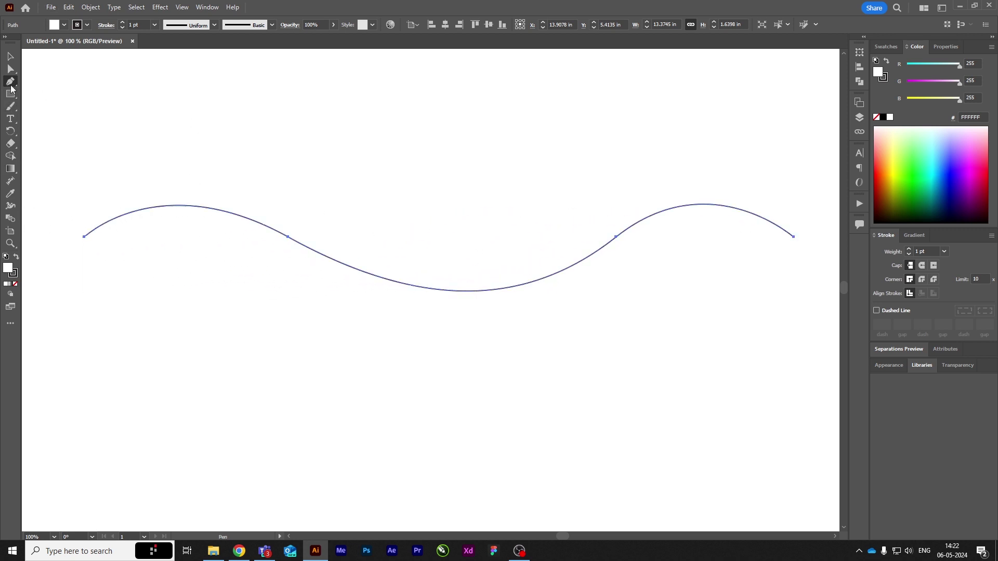
- Add five anchor points along the wave's curve with the Add Anchor Point Tool
left_click(10, 82)
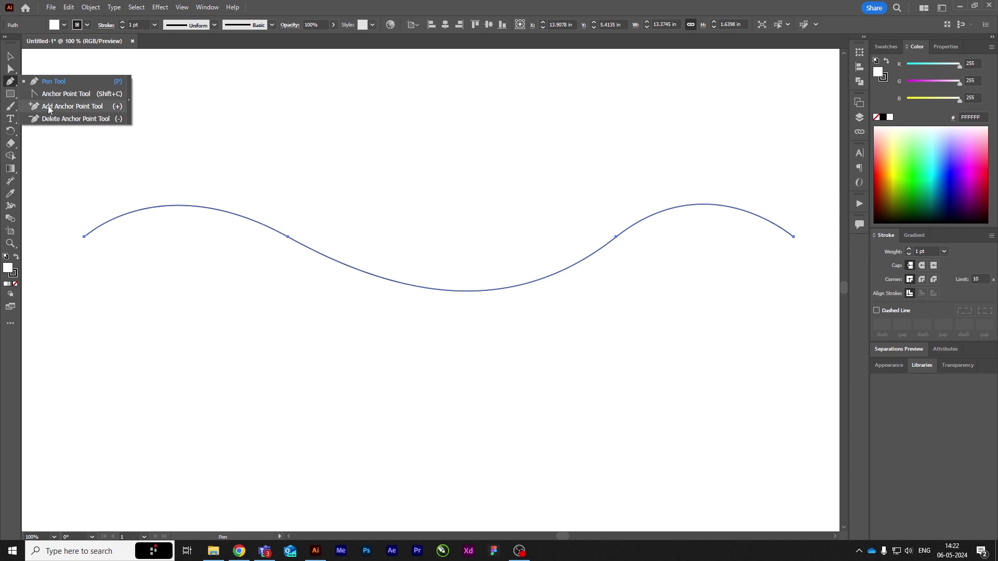
left_click(49, 109)
left_click(315, 252)
left_click(341, 264)
left_click(367, 272)
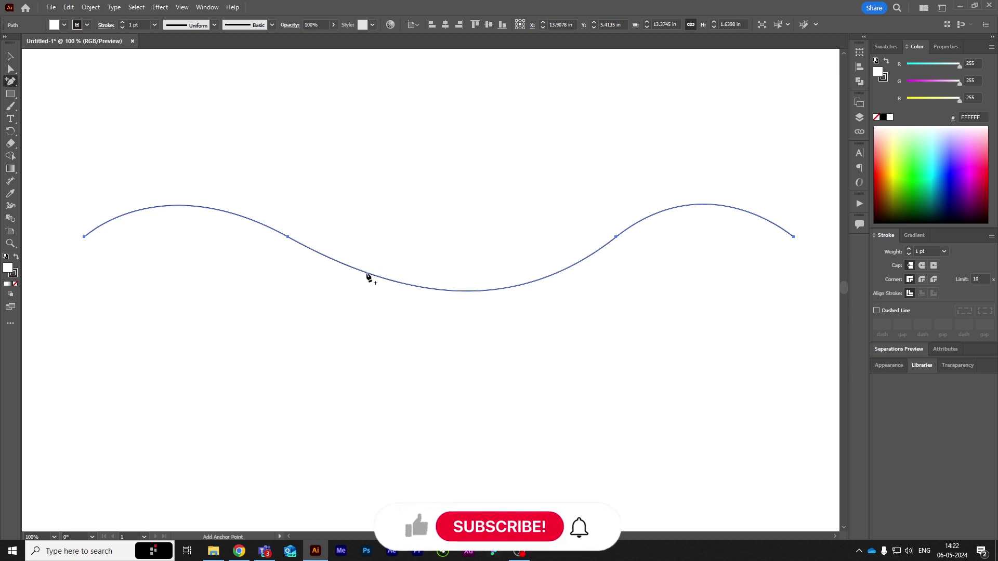
left_click(410, 284)
left_click(474, 291)
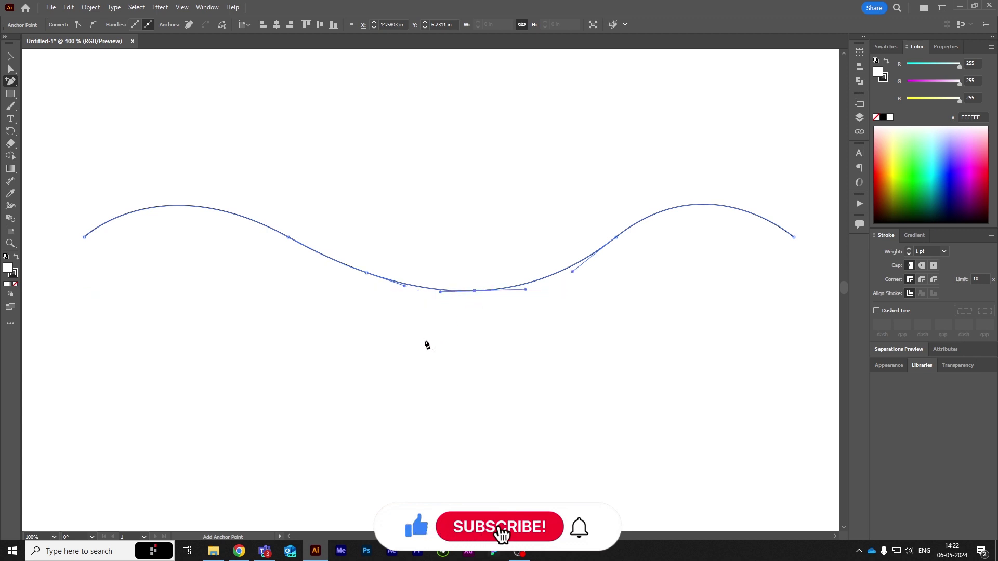
- Delete the wave's inner anchor points until the path is a straight horizontal line
right_click(11, 82)
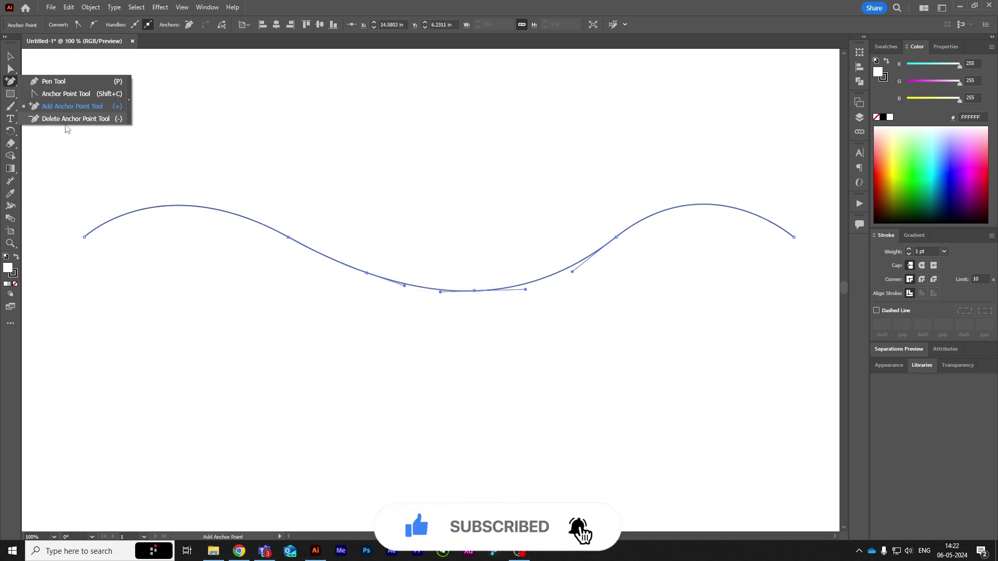
left_click(62, 119)
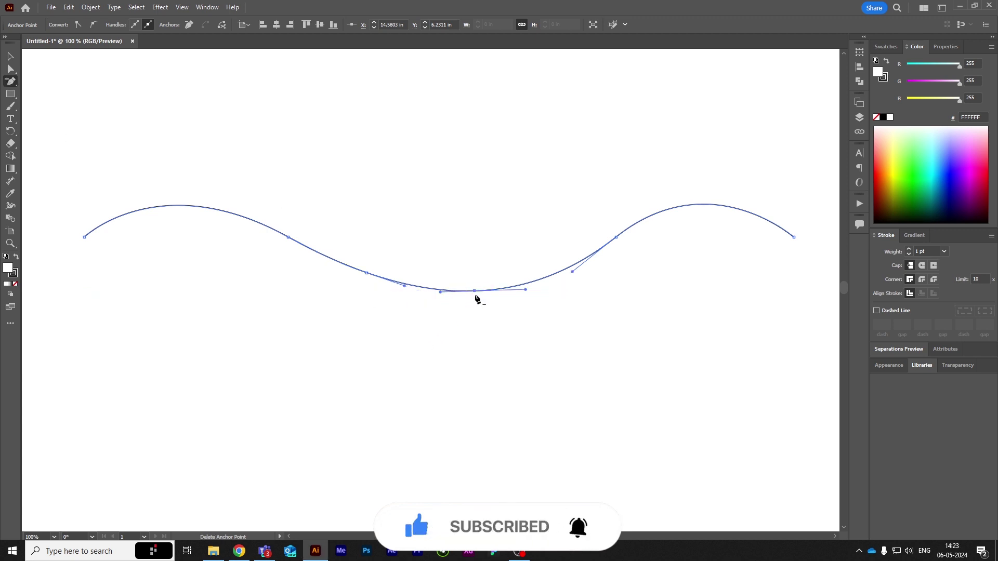
left_click(469, 293)
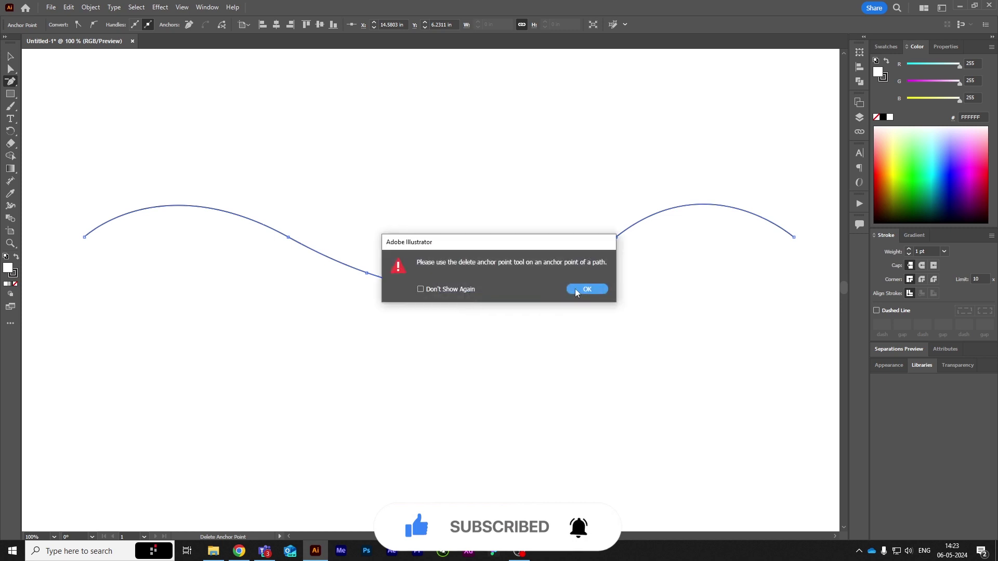
left_click(575, 288)
left_click(475, 291)
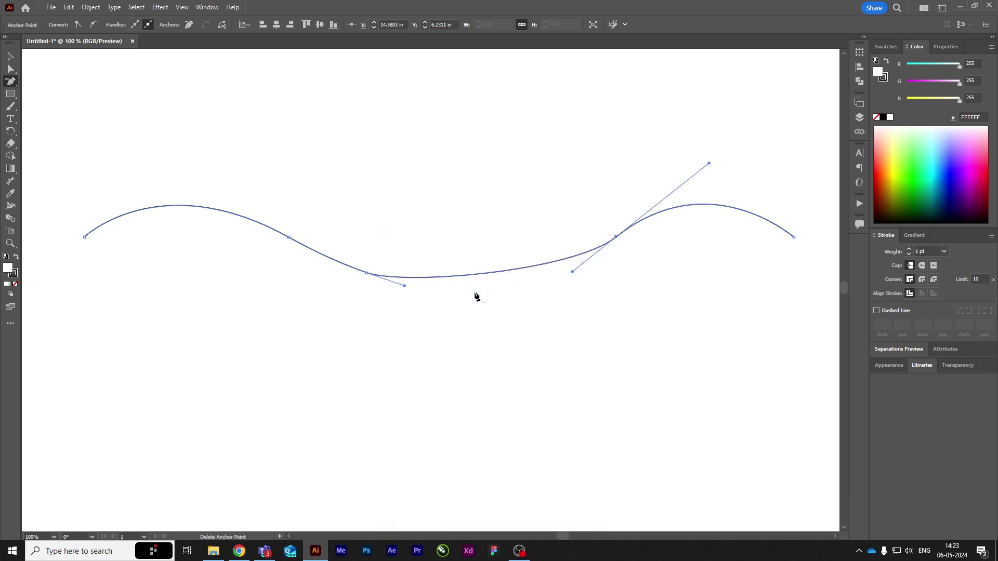
left_click(367, 273)
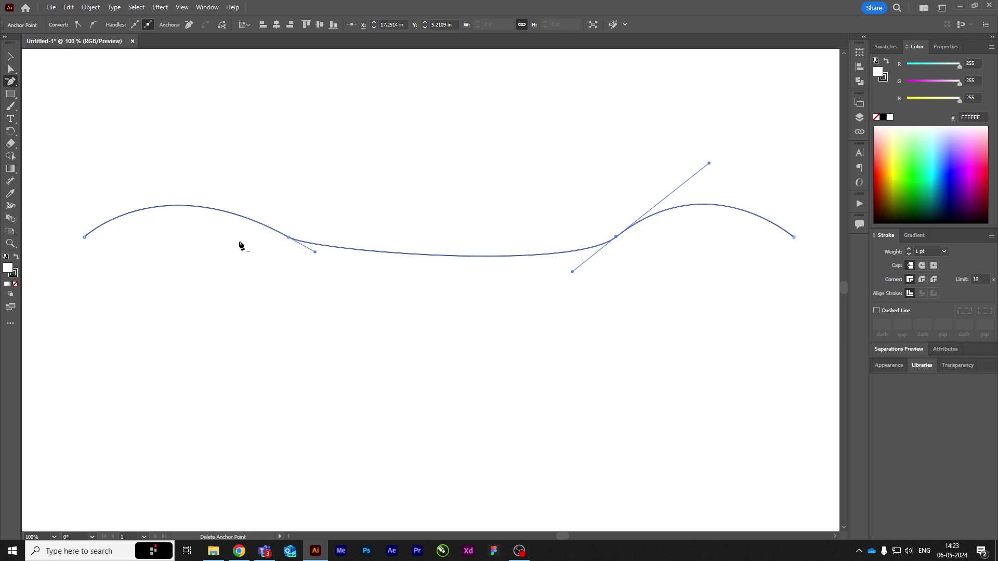
left_click(289, 239)
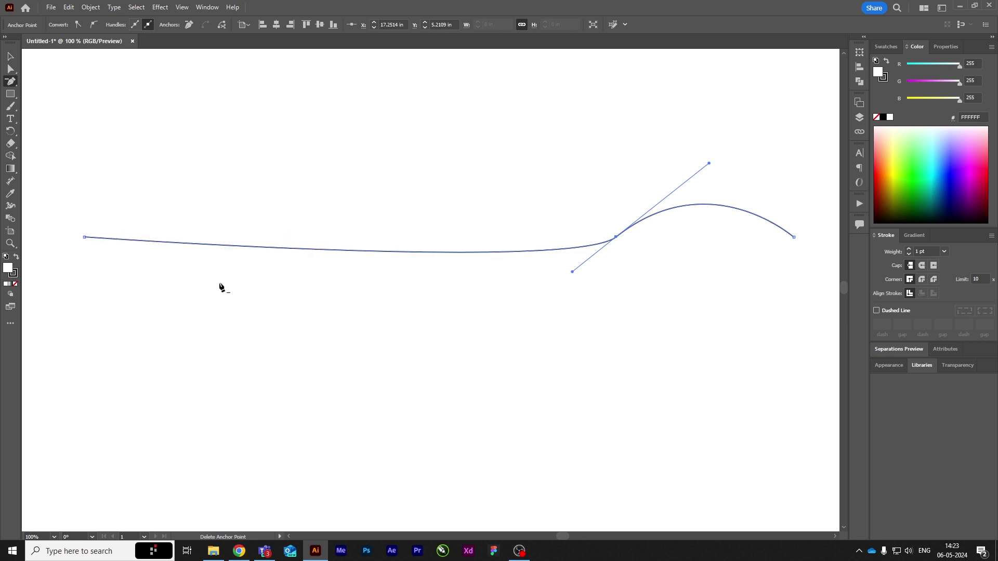
left_click(615, 239)
- Deselect the straight line and bring the whole artboard back into view
key("ctrl+shift+a")
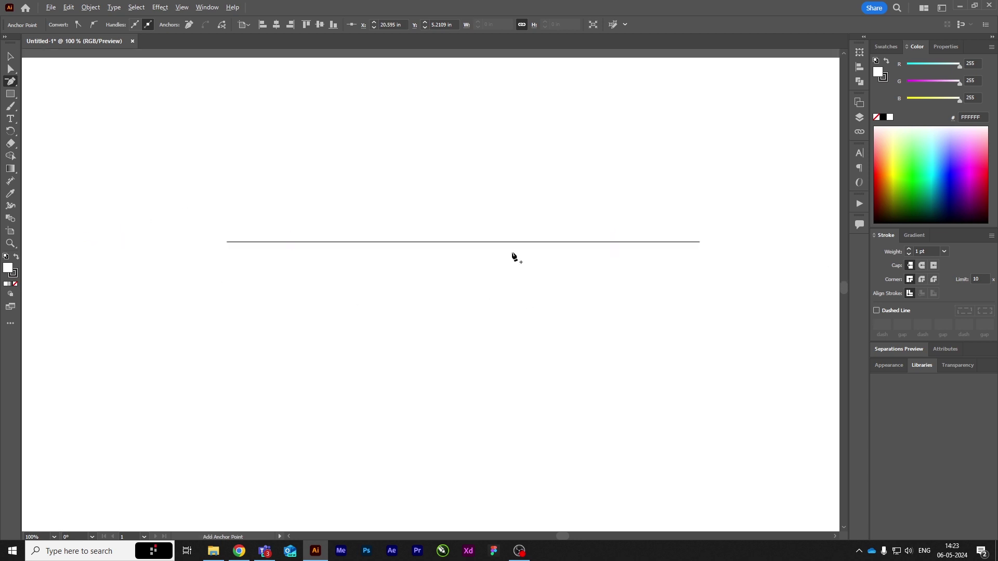
key("ctrl+0")
key("v")
scroll(554, 244, "up", 2)
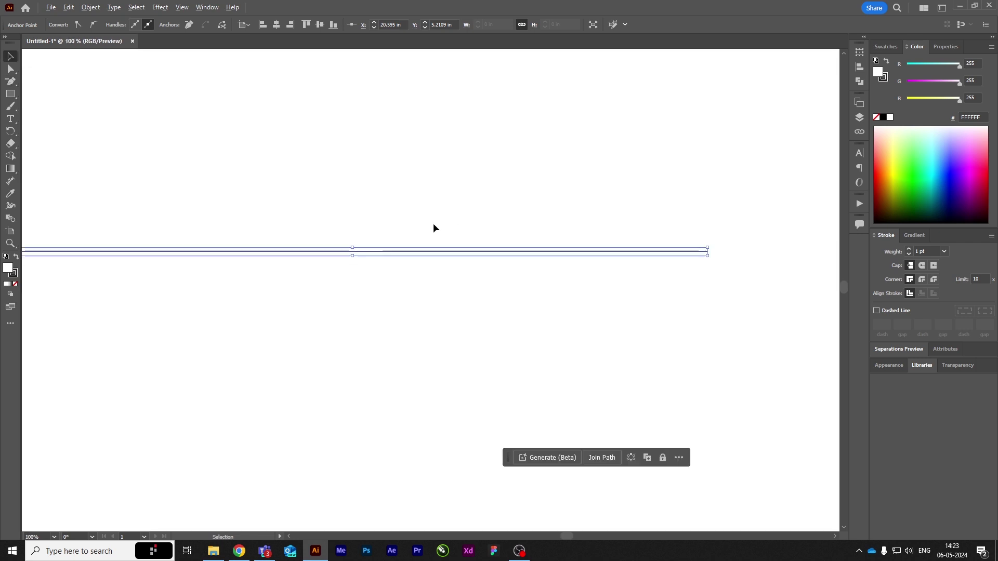
scroll(498, 231, "down", 1)
left_click_drag(441, 208, 569, 252)
scroll(546, 247, "down", 1)
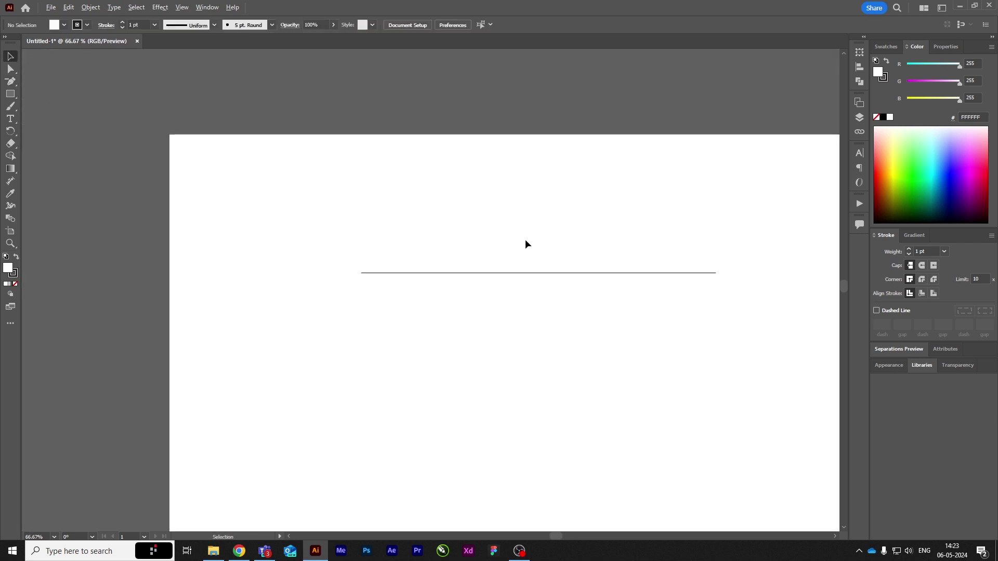
scroll(526, 243, "down", 1)
scroll(494, 254, "up", 2)
- Marquee-select the horizontal line and drag it up toward the artboard's top
left_click_drag(447, 230, 475, 263)
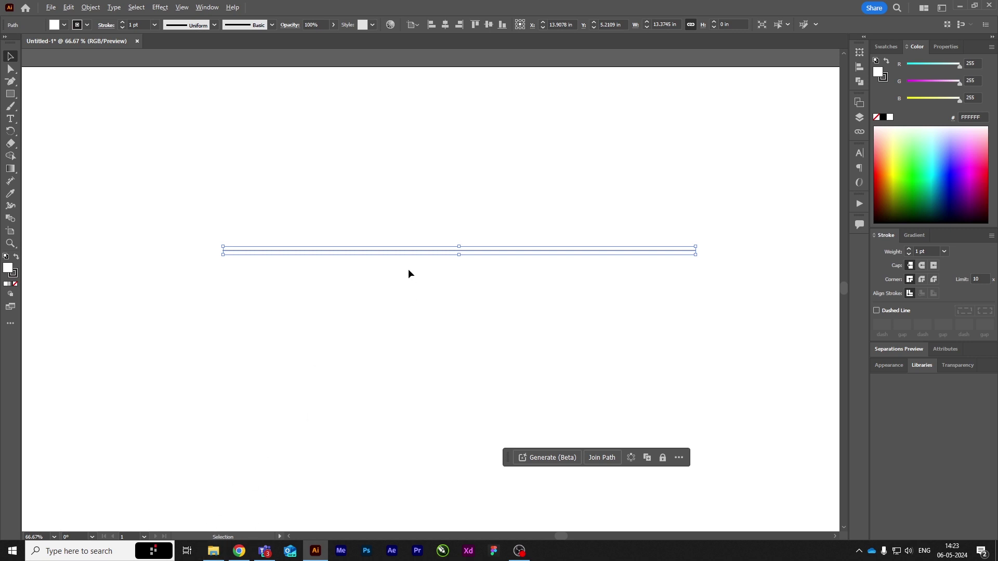
scroll(409, 274, "down", 1)
scroll(425, 258, "up", 1)
left_click_drag(401, 201, 468, 299)
scroll(455, 255, "down", 1)
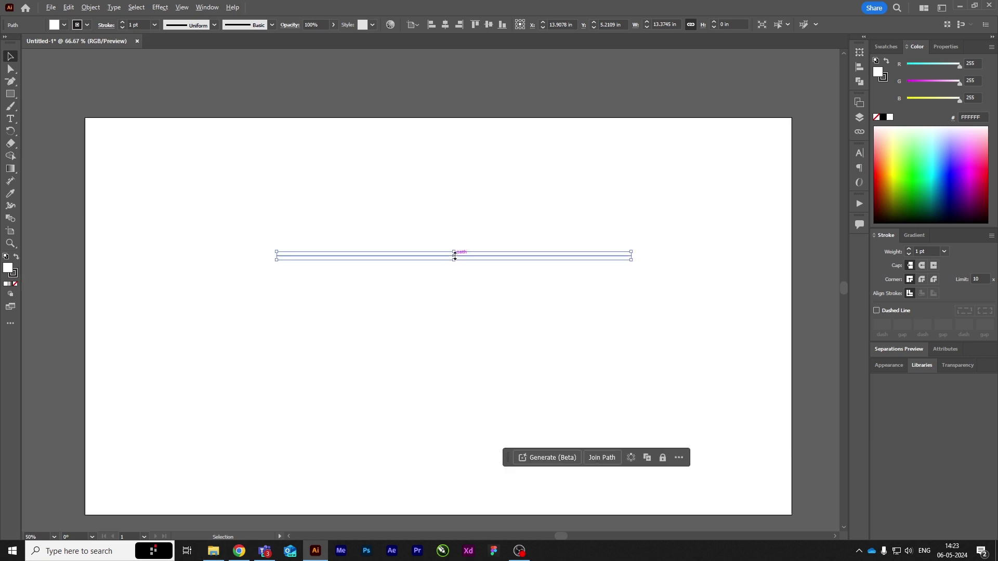
scroll(473, 253, "up", 1)
left_click_drag(472, 256, 478, 170)
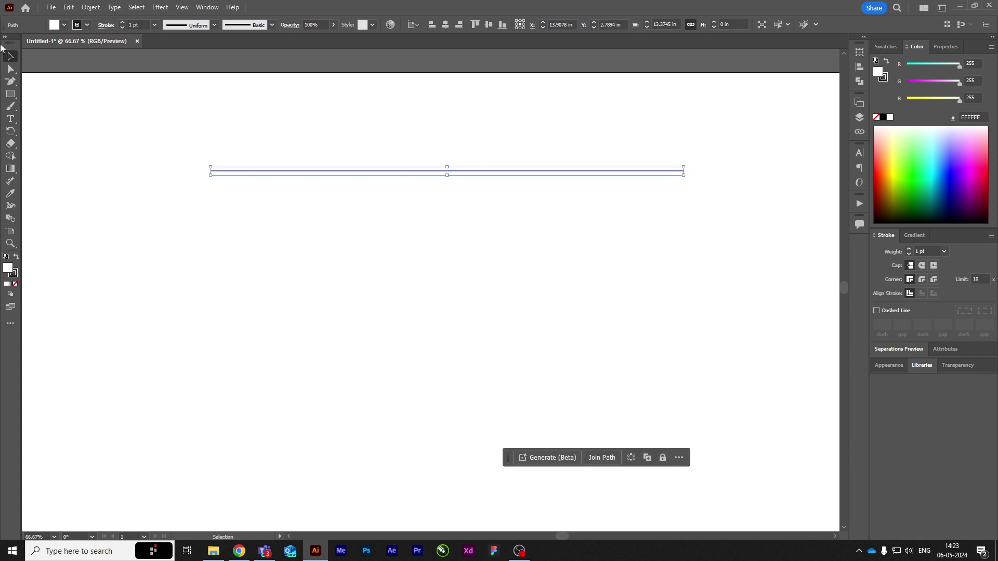
- Return to the Selection tool, zoom out, and deselect by clicking empty canvas
left_click(13, 84)
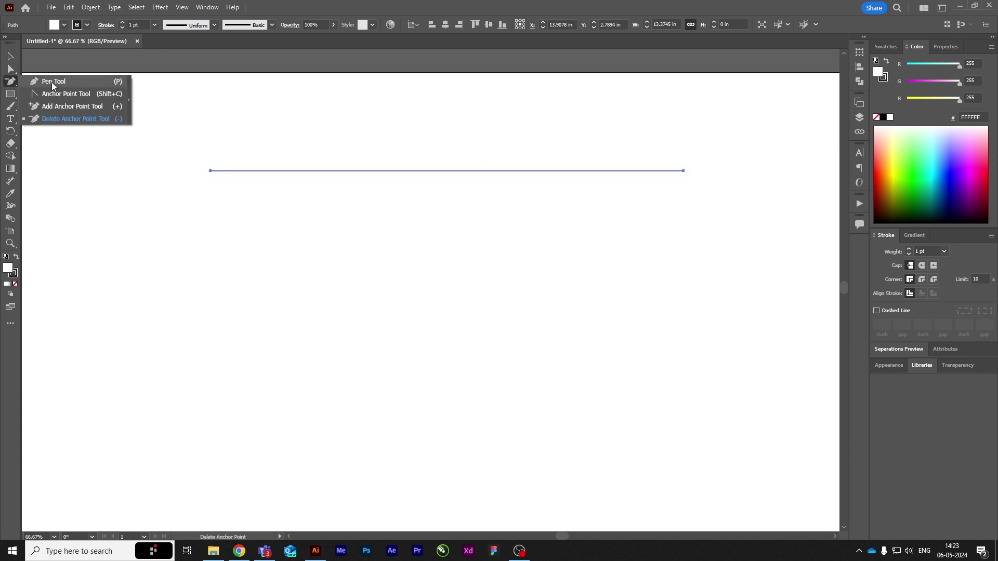
left_click(49, 79)
left_click(6, 60)
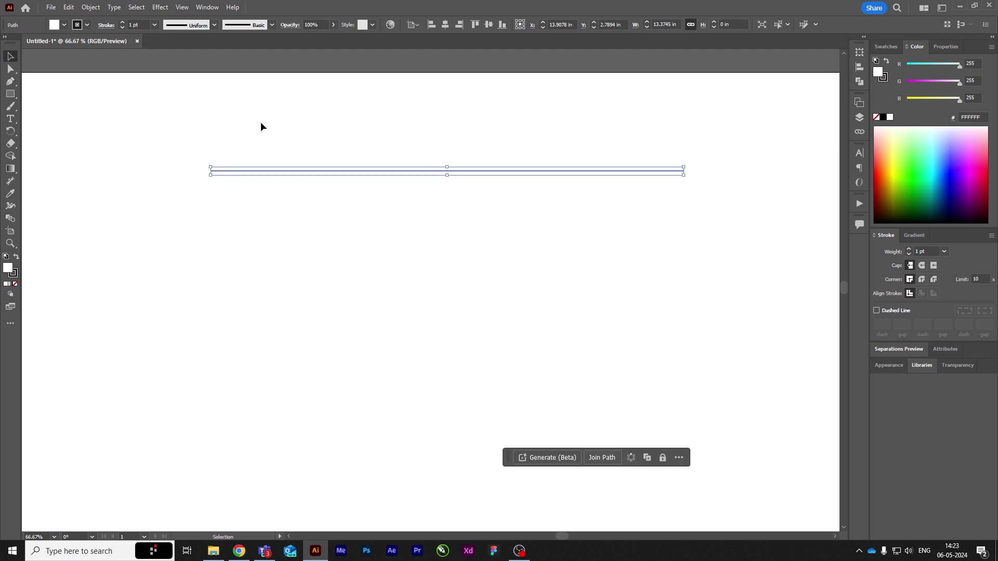
key("ctrl+minus")
key("ctrl+minus")
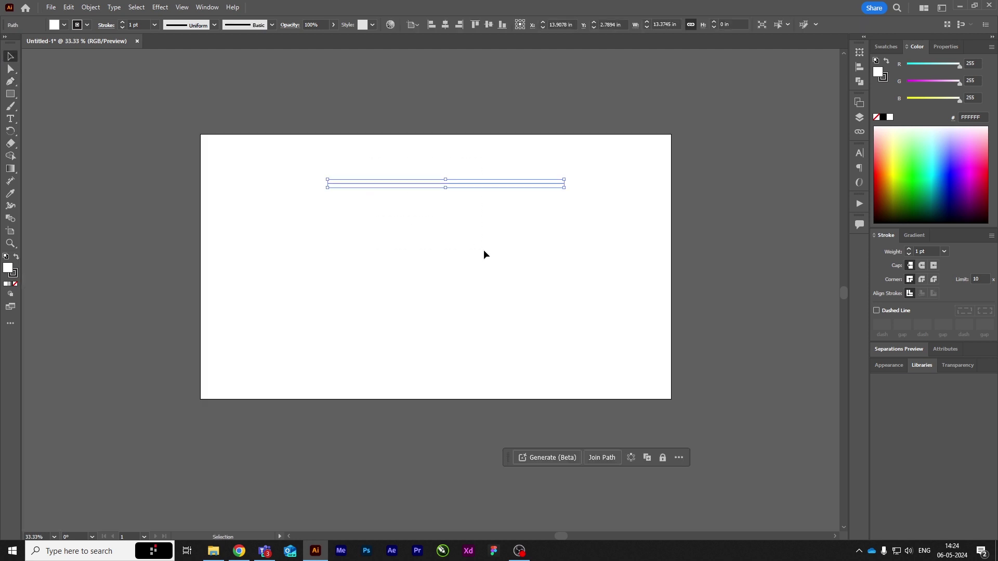
left_click(484, 251)
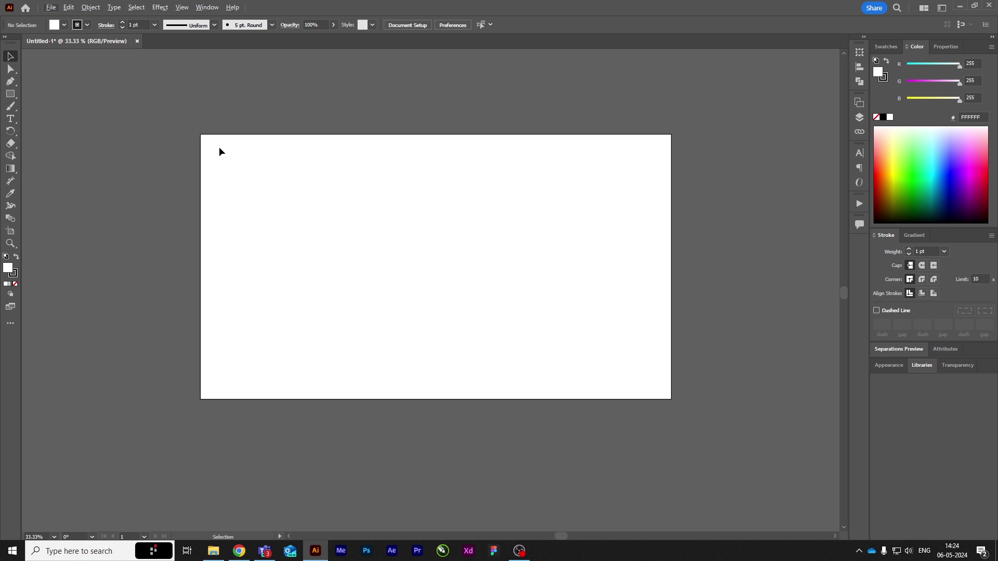
- Fit the artboard and zoom in on the red winged logo's left wing tip
key("ctrl+0")
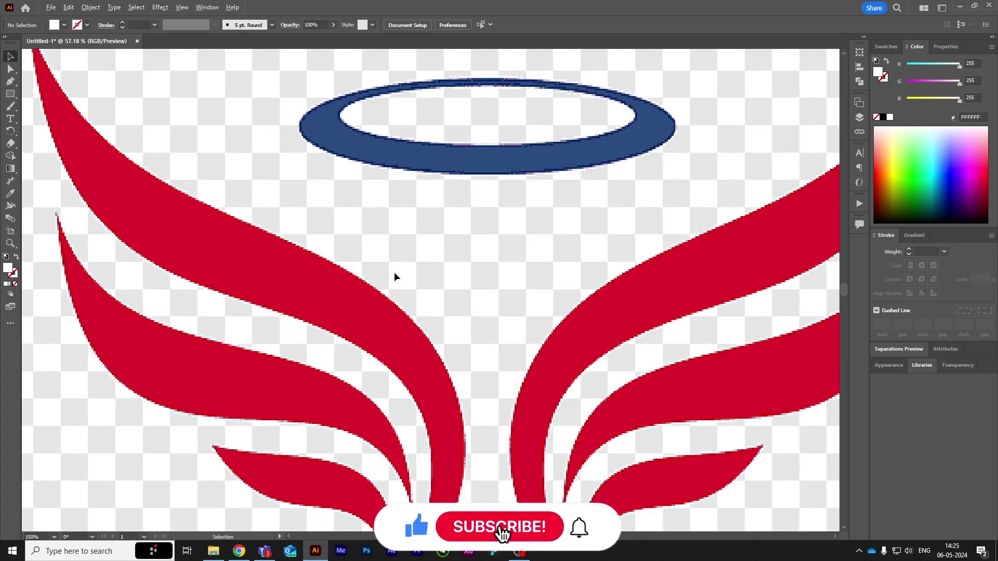
key("ctrl+plus")
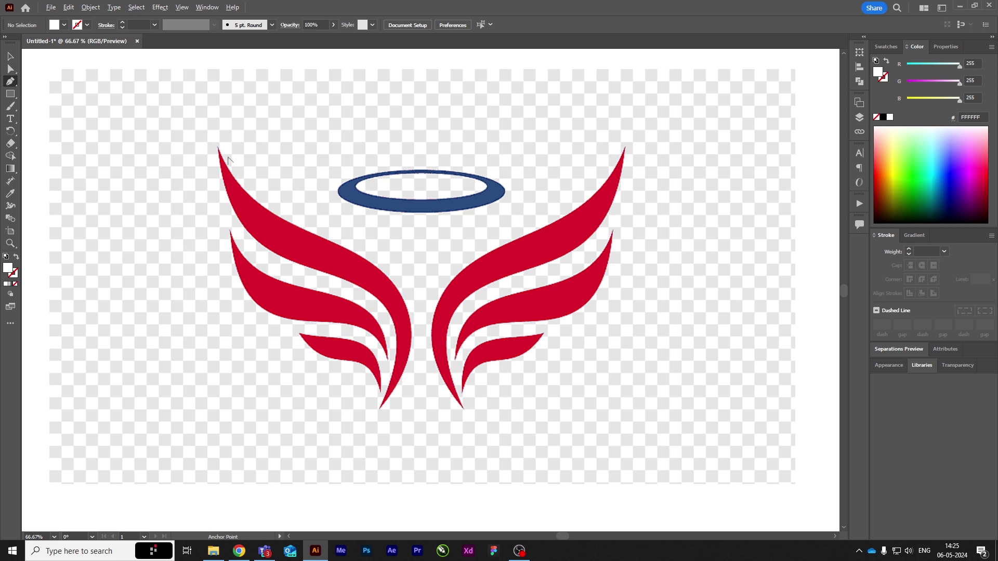
scroll(226, 156, "up", 3)
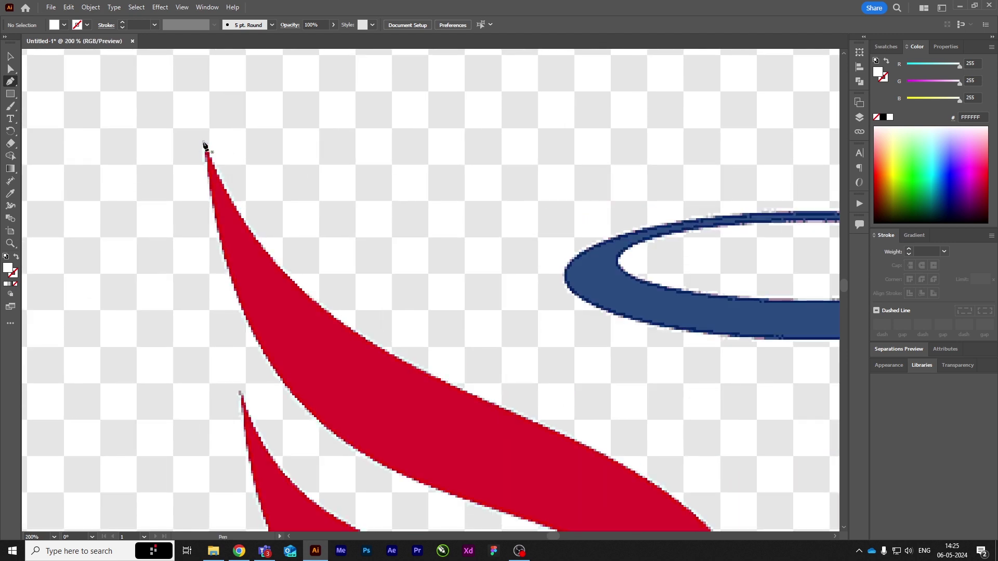
- Start a pen path at the left wing tip, then undo the faulty outline attempt
left_click(204, 141)
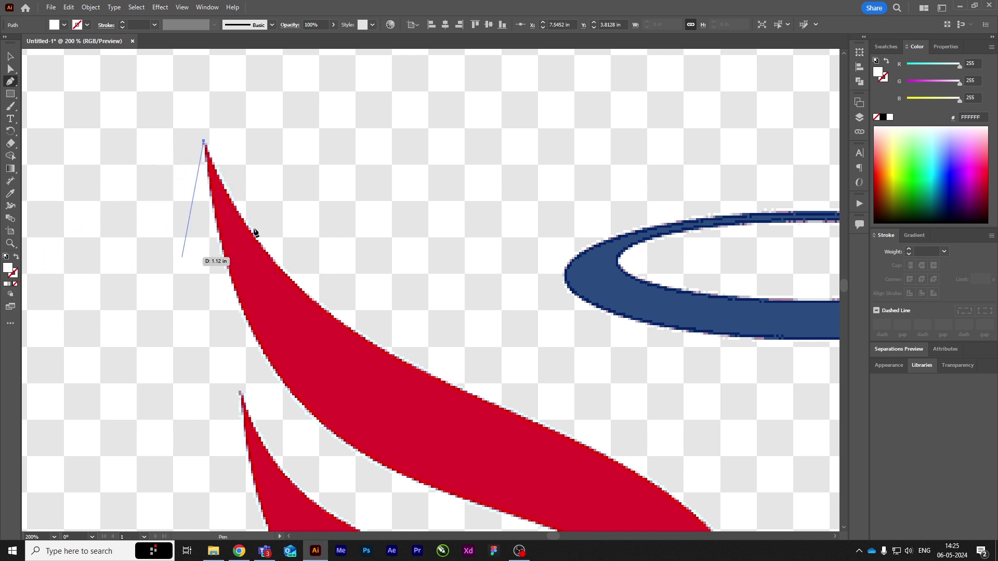
scroll(257, 230, "down", 3)
scroll(258, 231, "up", 1)
scroll(258, 231, "up", 1)
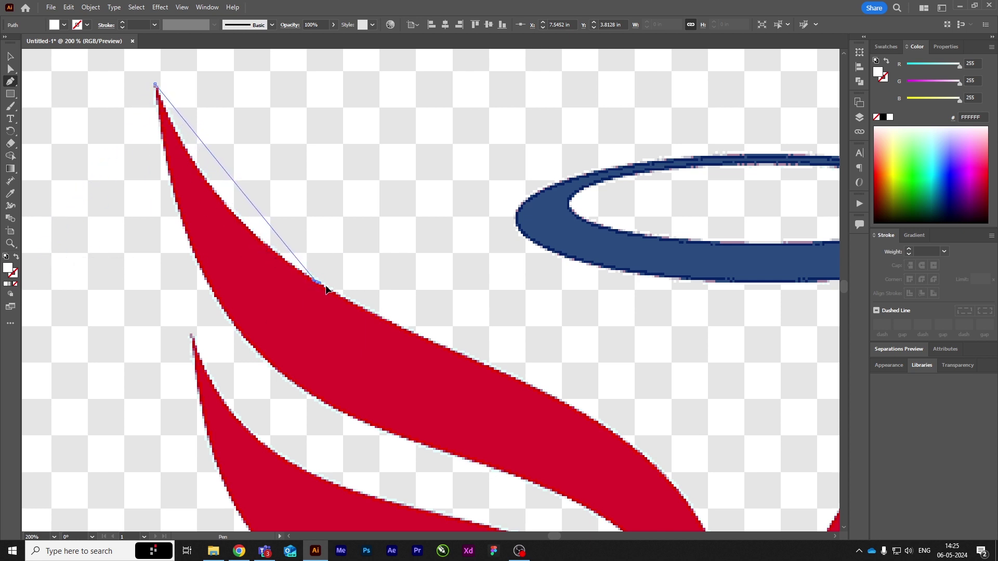
left_click_drag(317, 282, 424, 333)
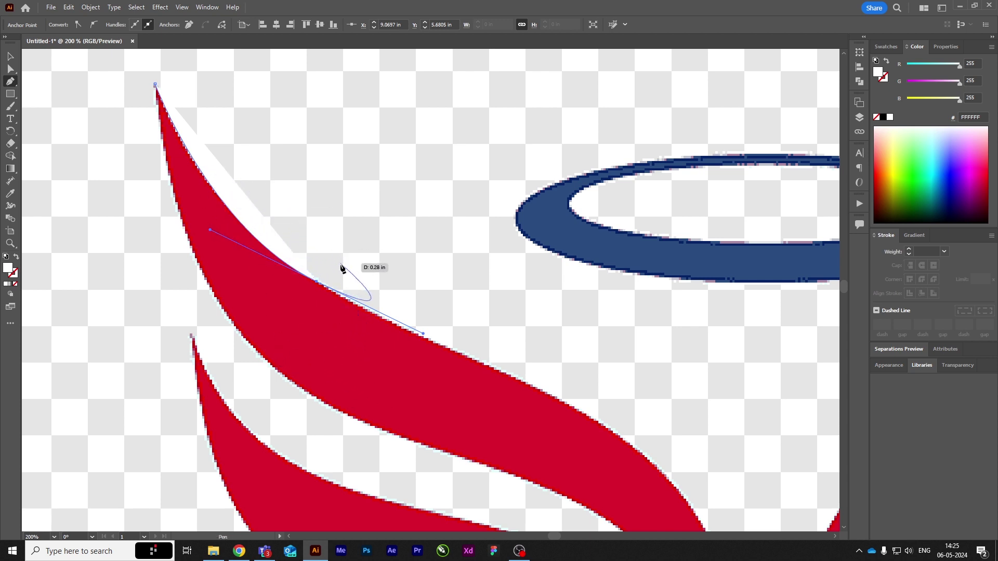
left_click(355, 420)
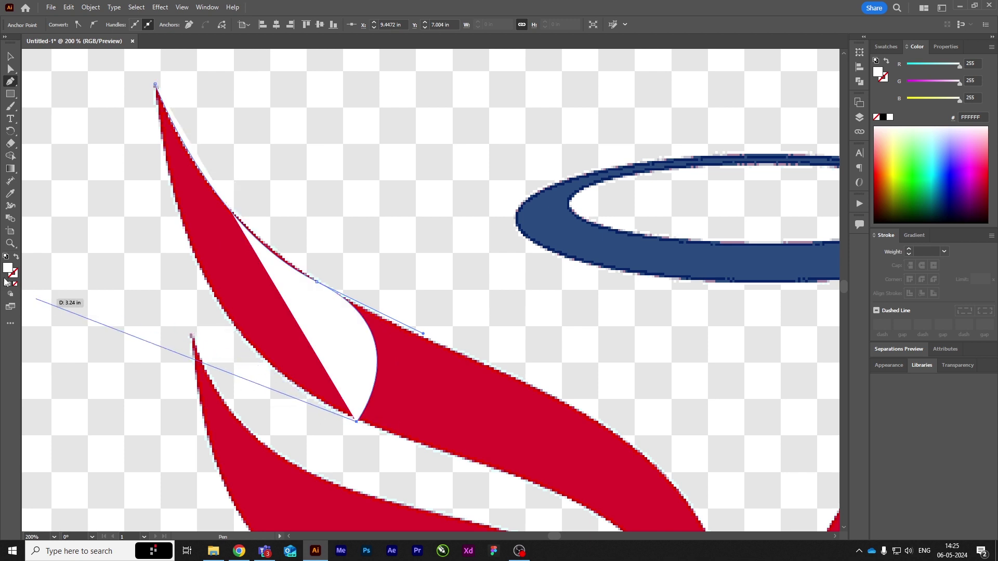
left_click(16, 284)
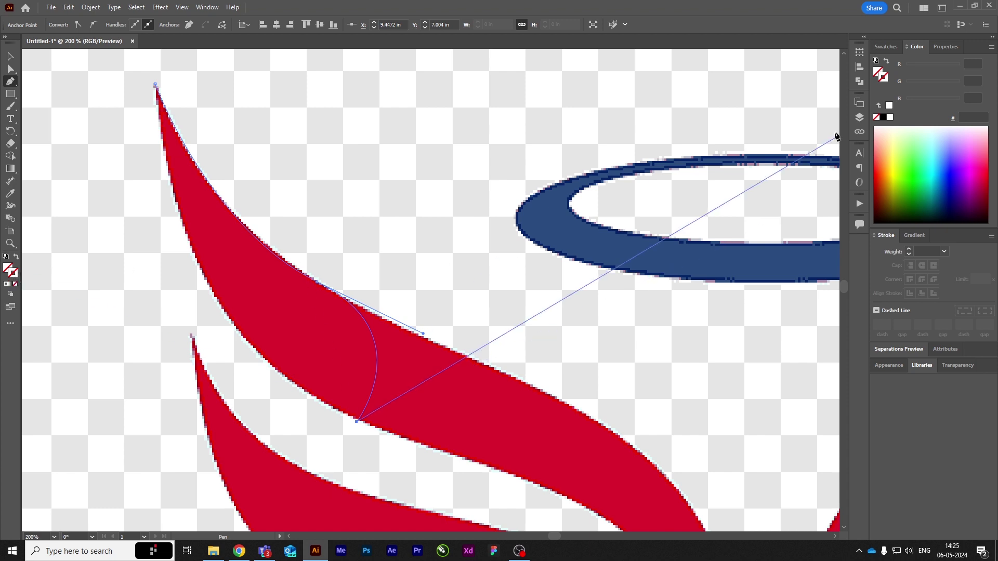
left_click(883, 117)
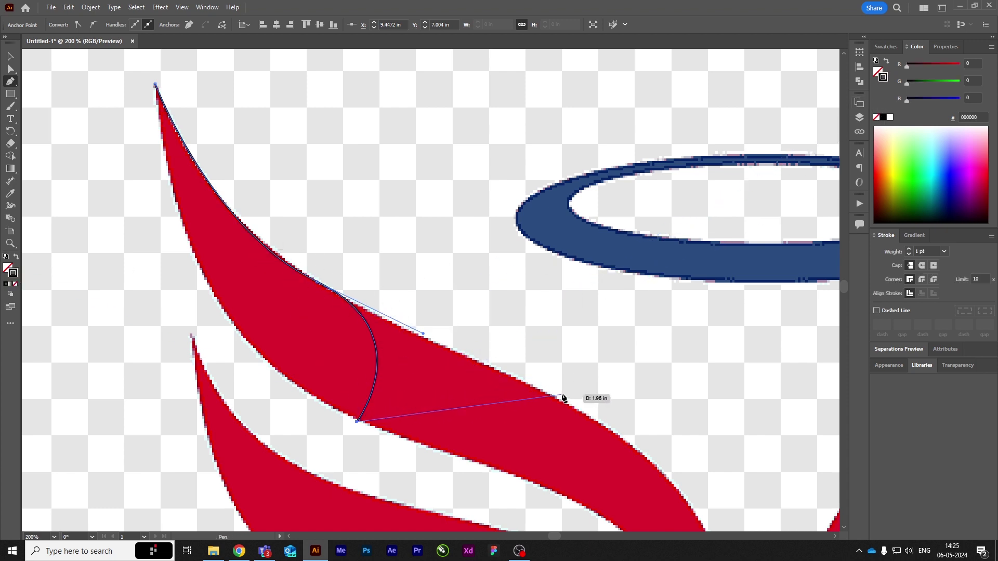
key("ctrl")
key("ctrl+z")
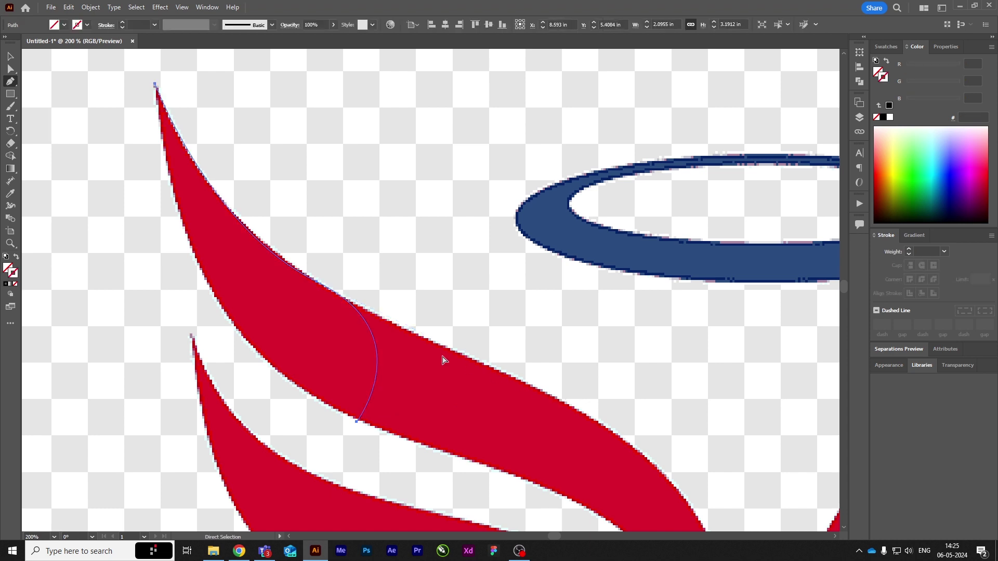
key("ctrl+z")
key("ctrl+z")
key("ctrl+z")
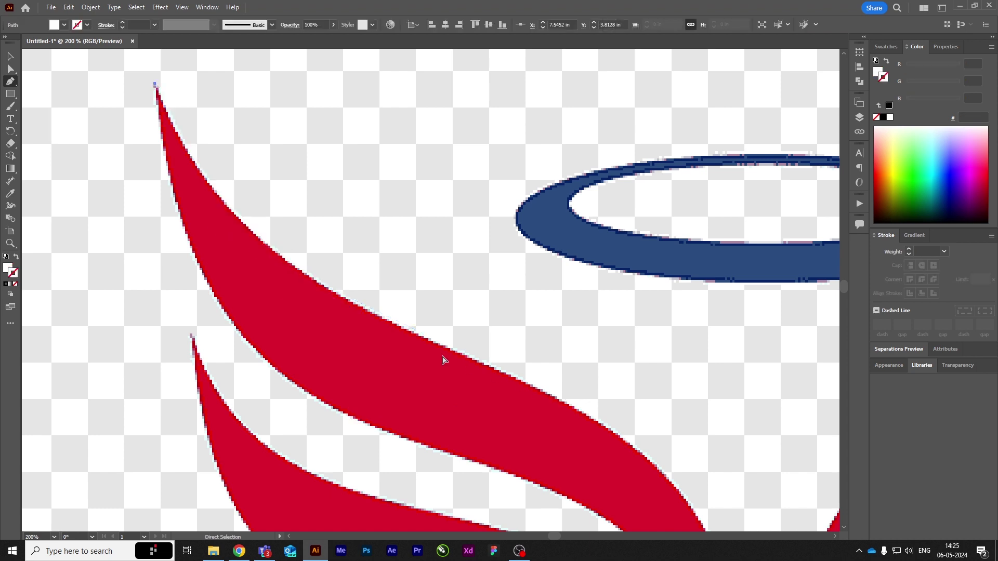
- Set Fill to None and Stroke to black 1 pt, curving the path along the feather's upper edge
left_click(15, 283)
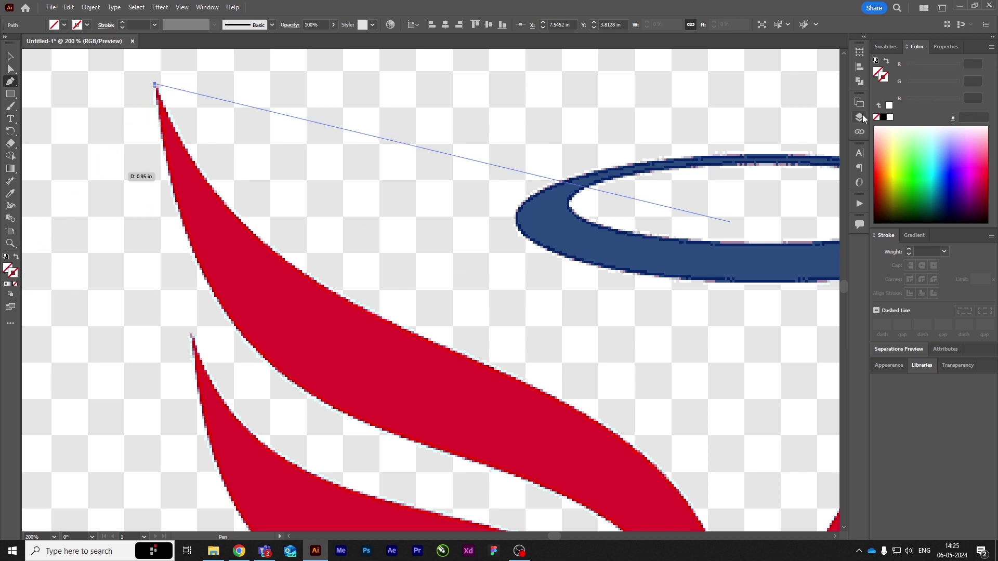
left_click(883, 117)
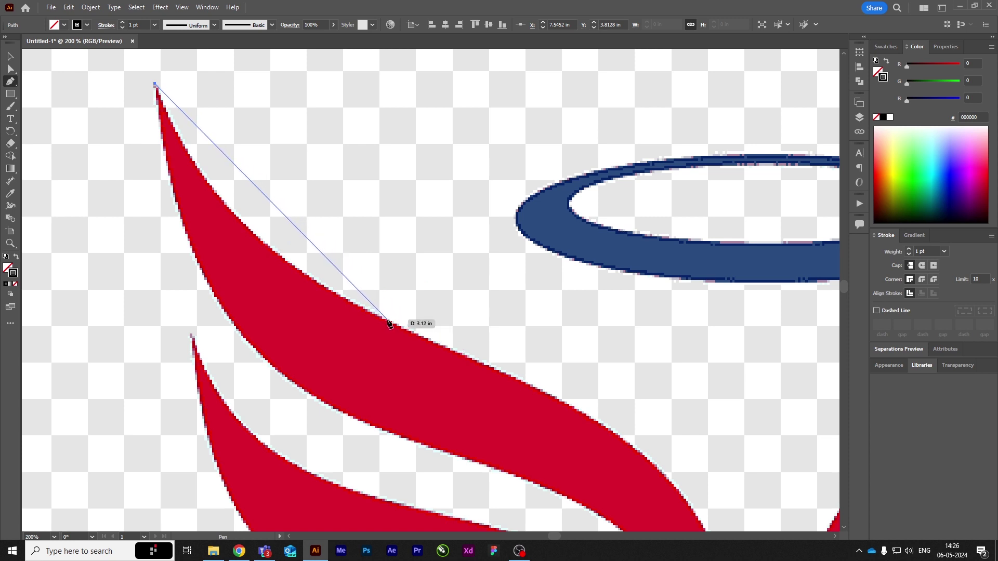
left_click_drag(390, 322, 575, 400)
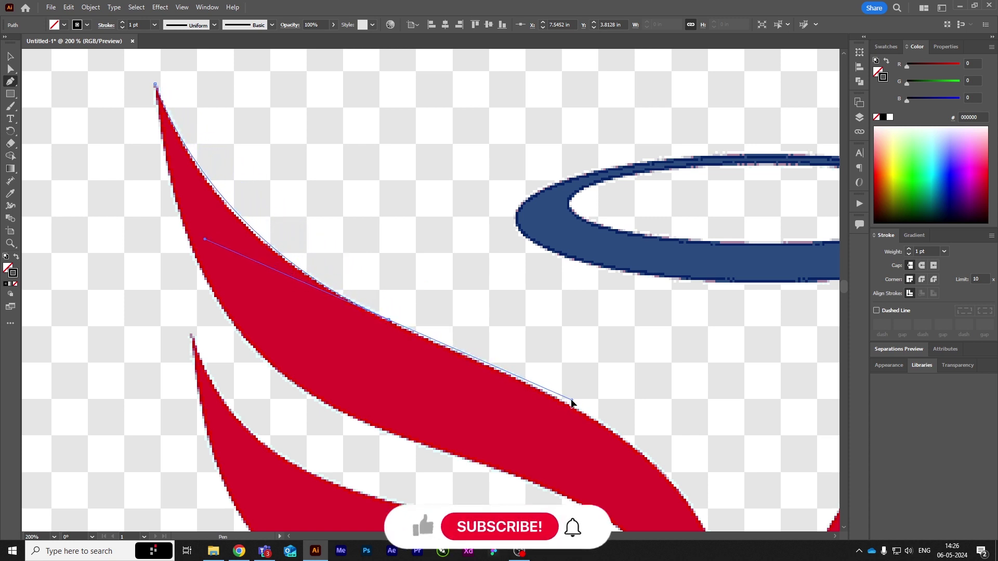
left_click_drag(691, 442, 551, 215)
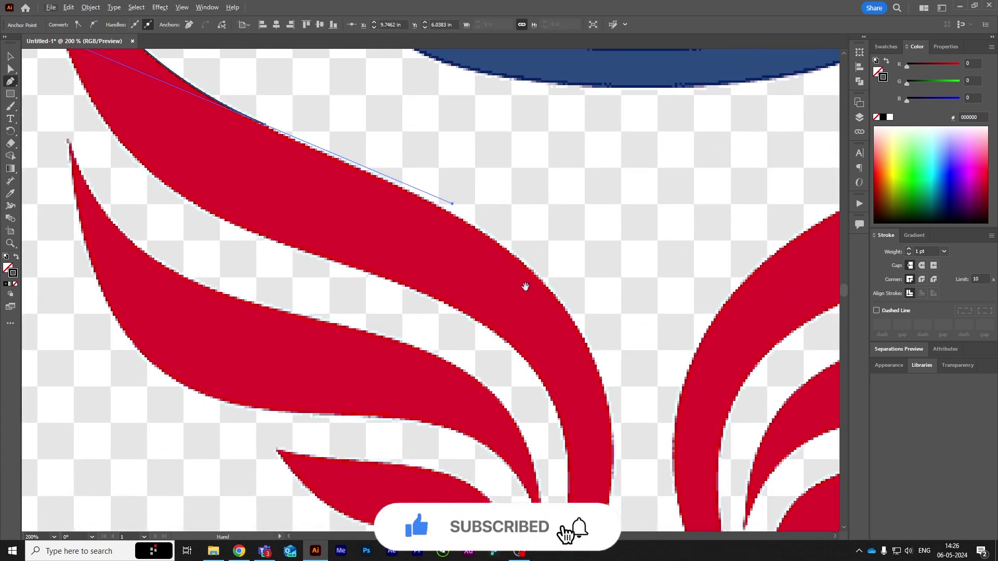
left_click_drag(526, 285, 535, 259)
key("ctrl+minus")
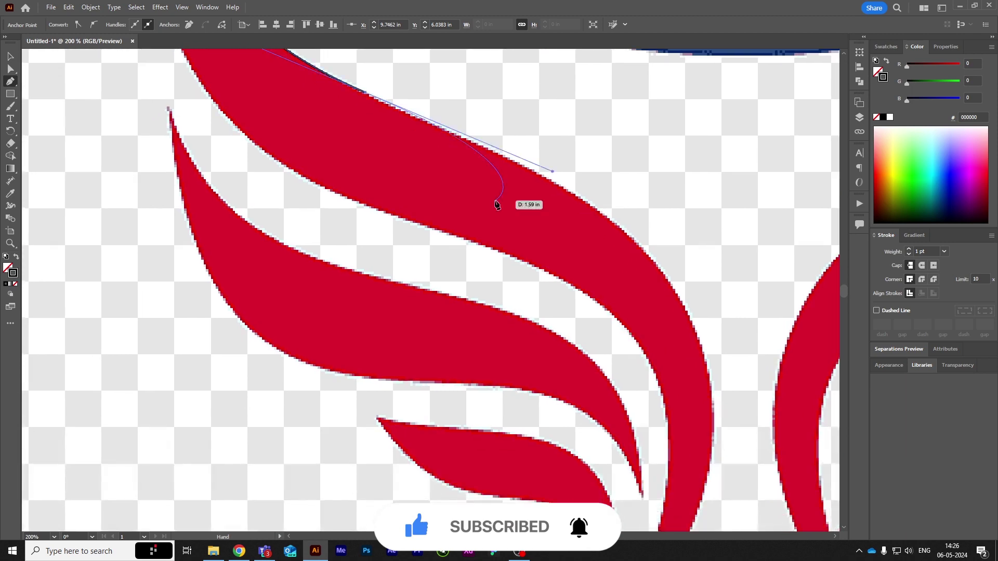
key("ctrl+minus")
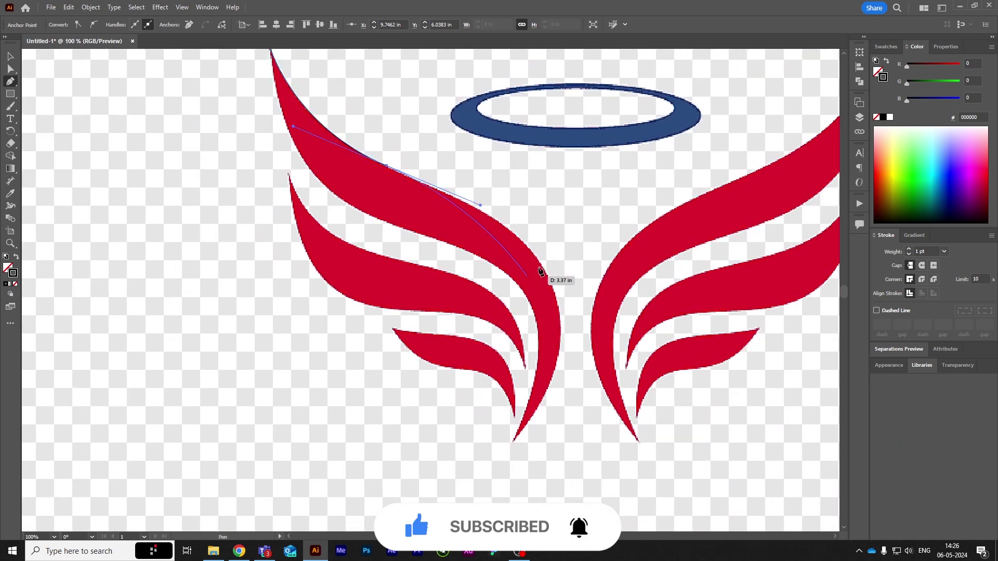
key("ctrl+plus")
left_click_drag(517, 286, 518, 282)
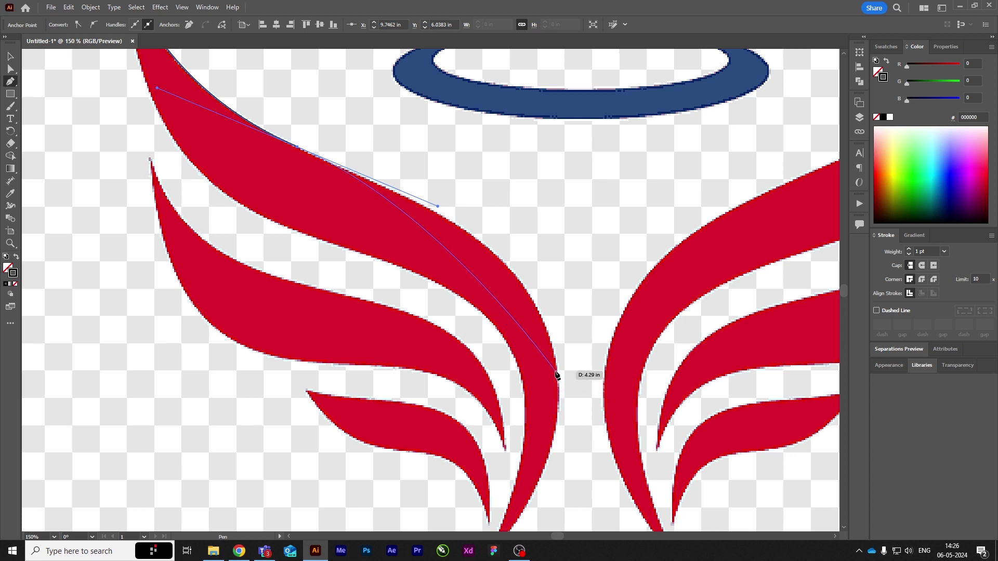
- Extend the curve along the feather's outer edge toward its bottom point
left_click_drag(558, 373, 566, 459)
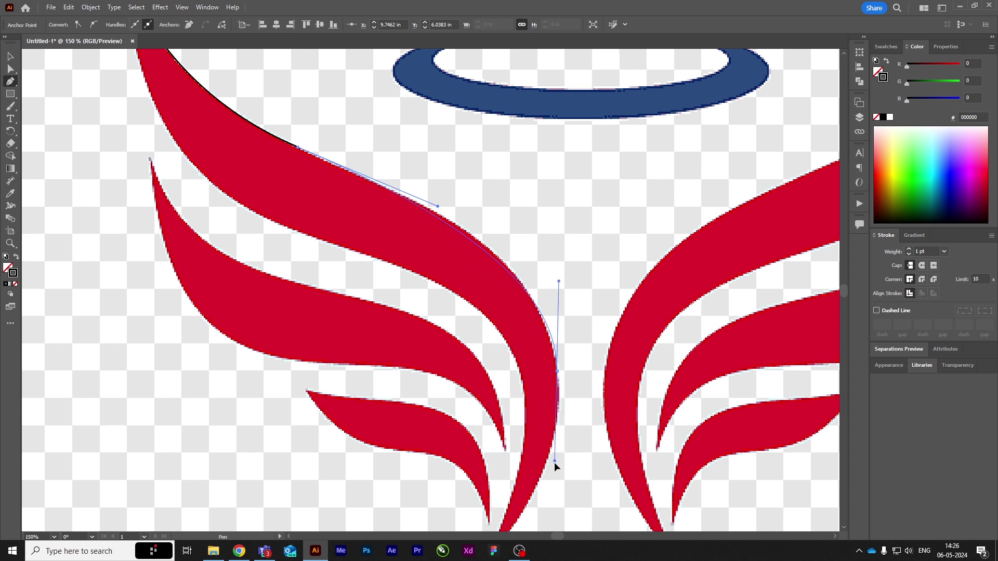
left_click_drag(566, 458, 566, 483)
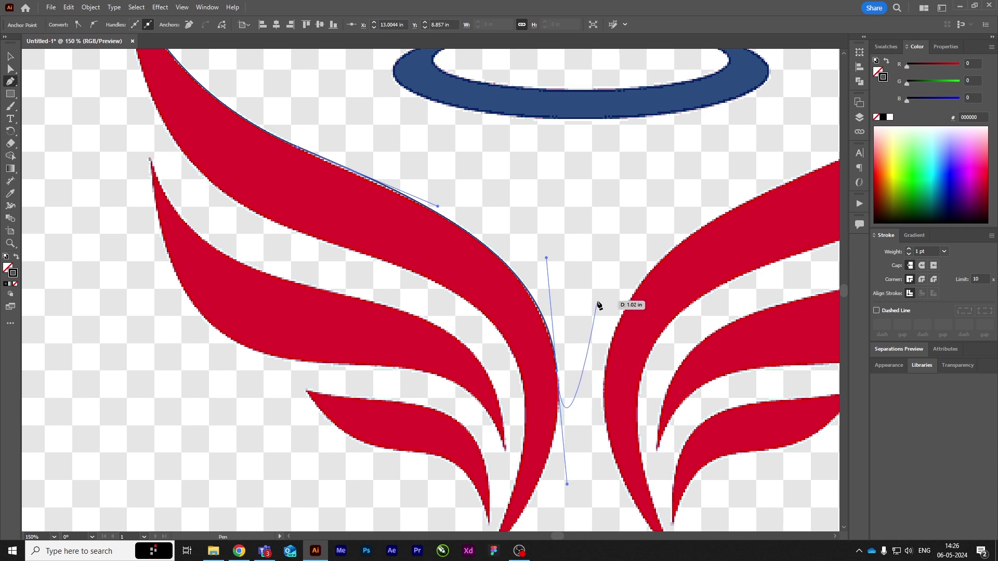
left_click_drag(531, 384, 567, 365)
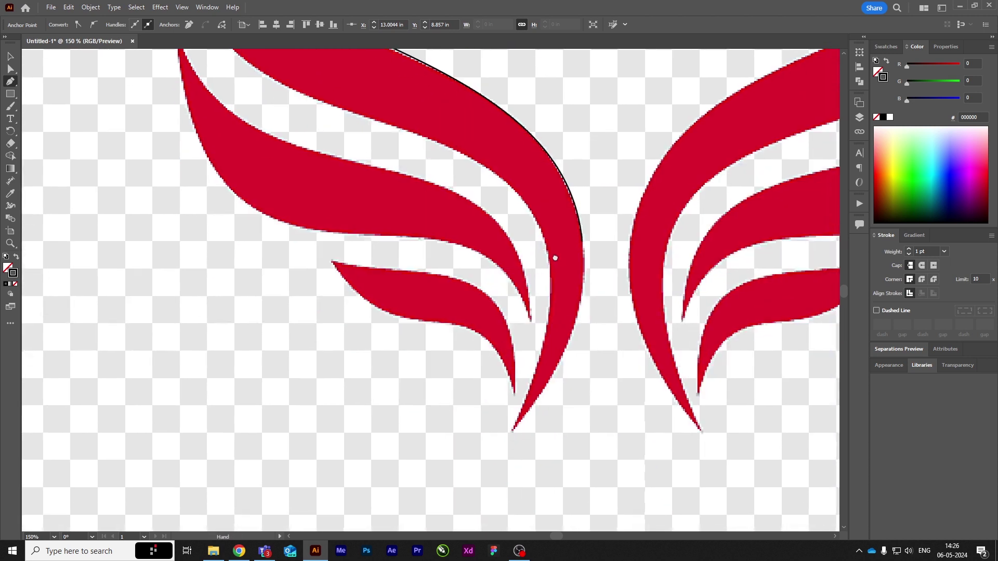
left_click_drag(587, 352, 576, 240)
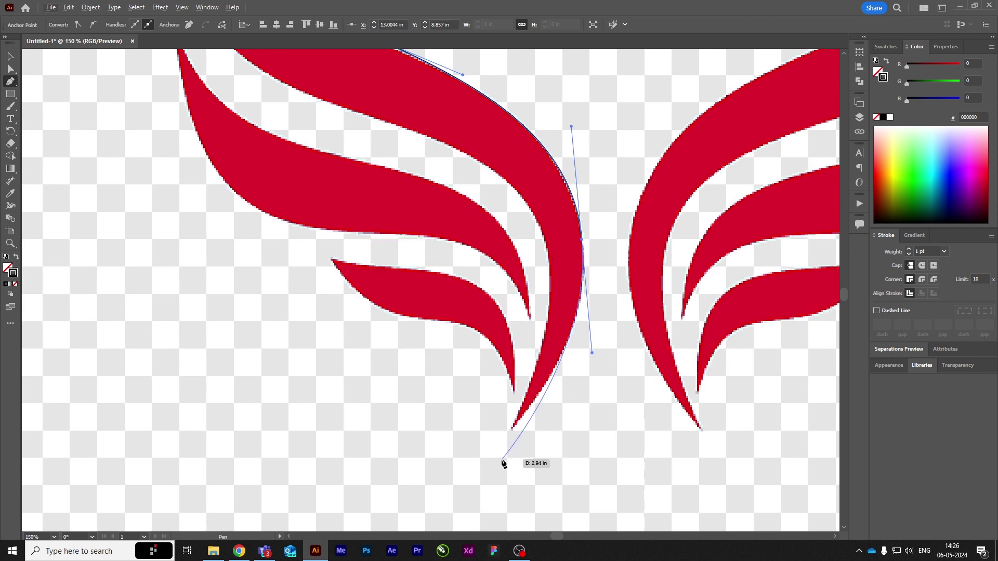
- Add a sharp anchor at the feather's bottom tip and curve the path up its inner edge
left_click(513, 432)
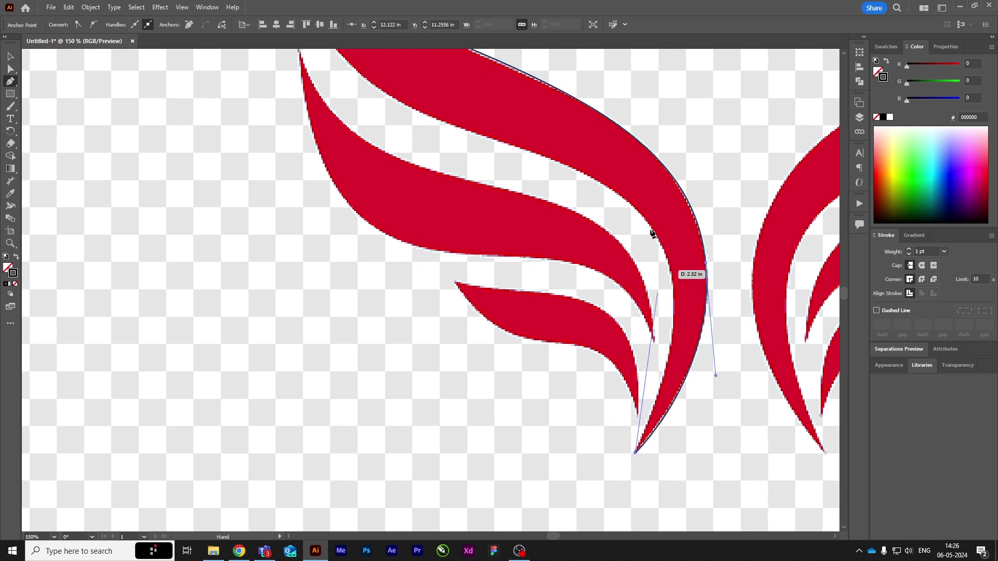
left_click_drag(615, 192, 488, 108)
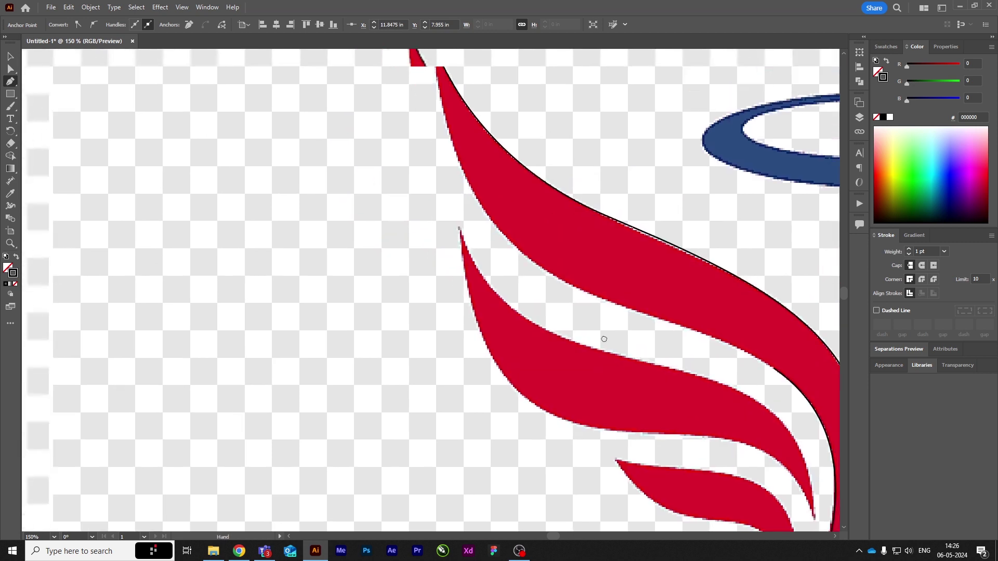
mouse_move(366, 76)
left_mouse_down()
mouse_move(453, 262)
mouse_move(406, 224)
left_mouse_up()
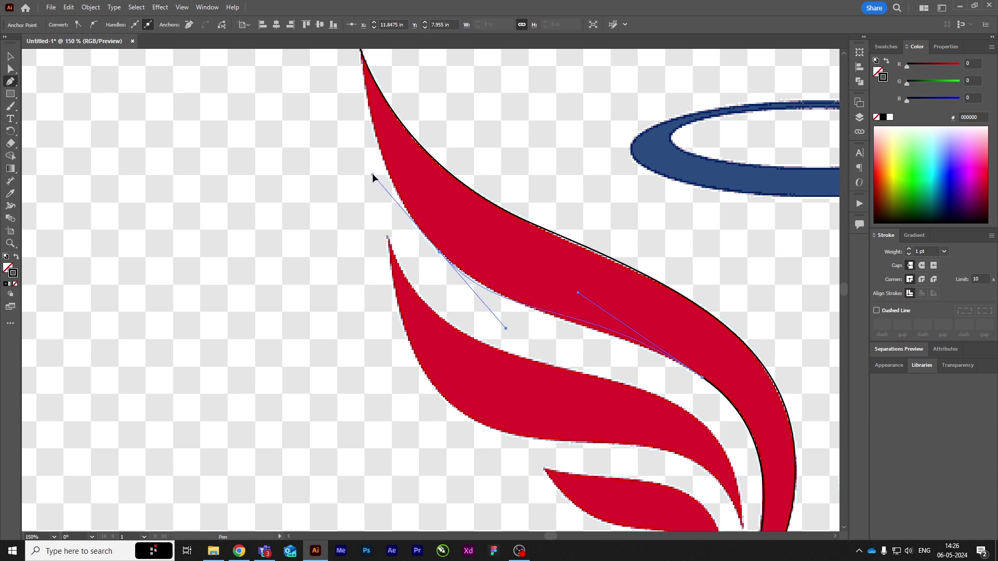
key("ctrl+z")
mouse_move(423, 272)
left_mouse_down()
mouse_move(633, 315)
mouse_move(481, 391)
left_mouse_up()
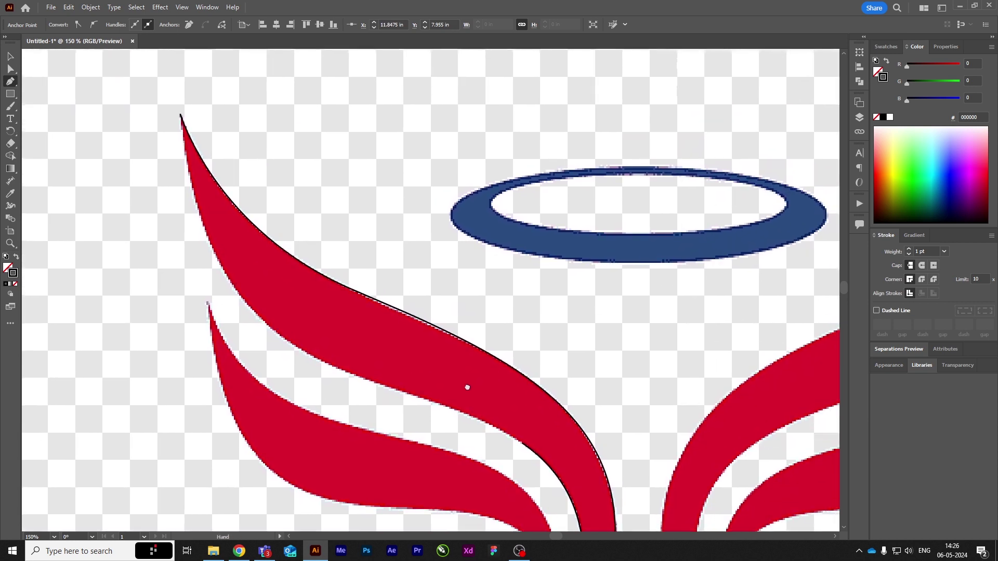
key("ctrl+minus")
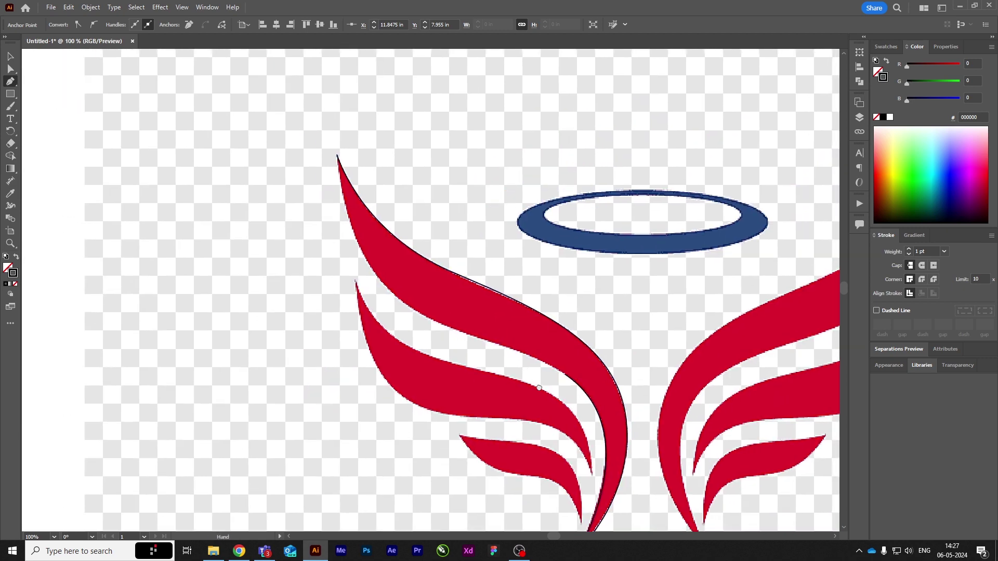
left_click_drag(481, 363, 590, 441)
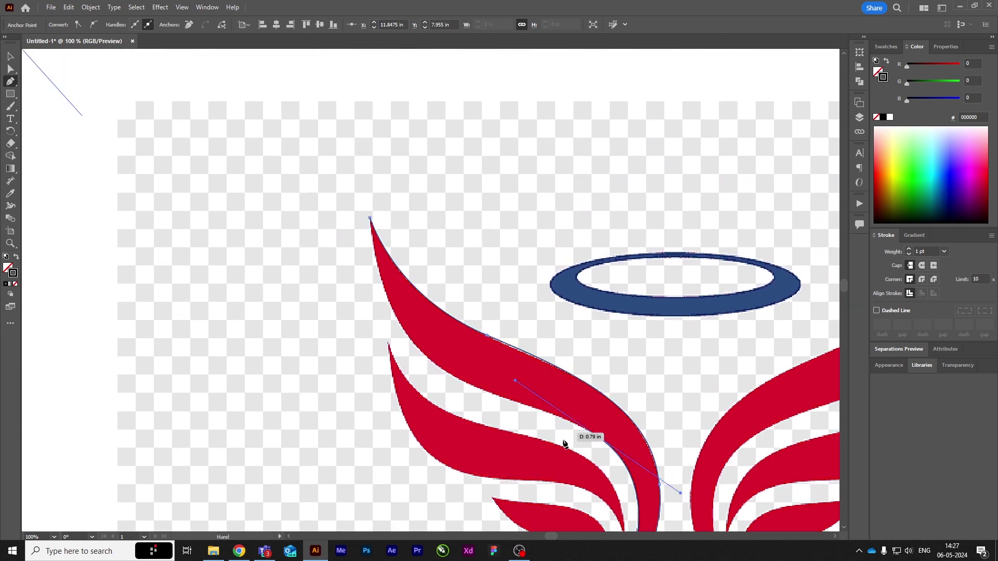
key("ctrl+plus")
- Add curved anchors up the inner edge and close the path at the starting tip
scroll(598, 436, "down", 5)
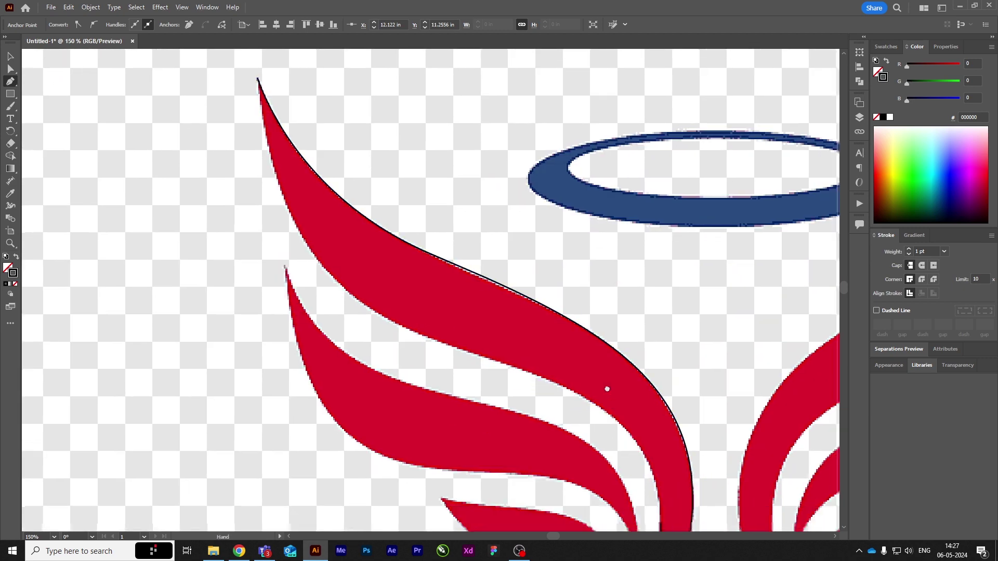
mouse_move(596, 442)
left_mouse_down()
mouse_move(644, 374)
mouse_move(649, 341)
left_mouse_up()
scroll(644, 375, "down", 3)
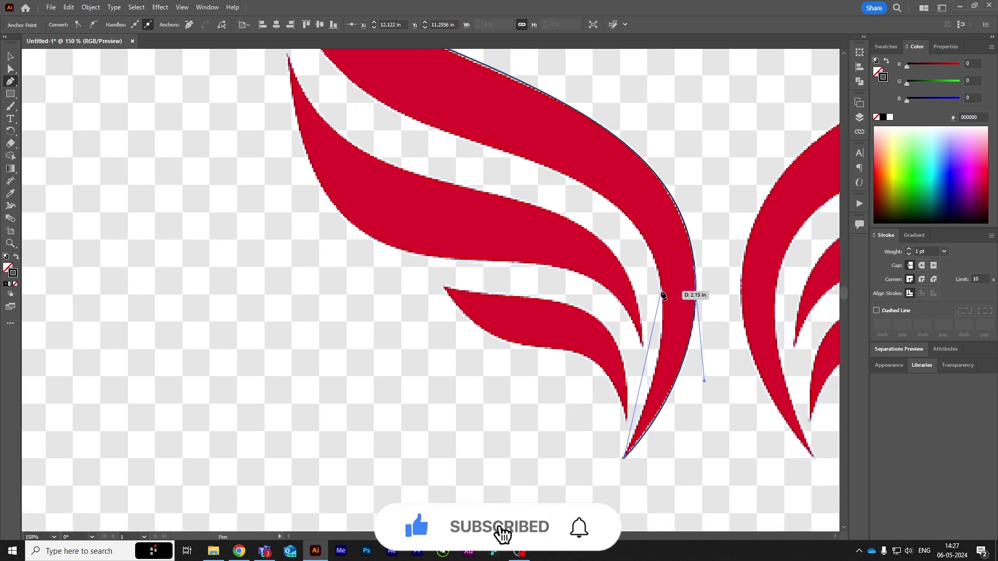
left_click_drag(662, 289, 654, 215)
scroll(654, 215, "up", 3)
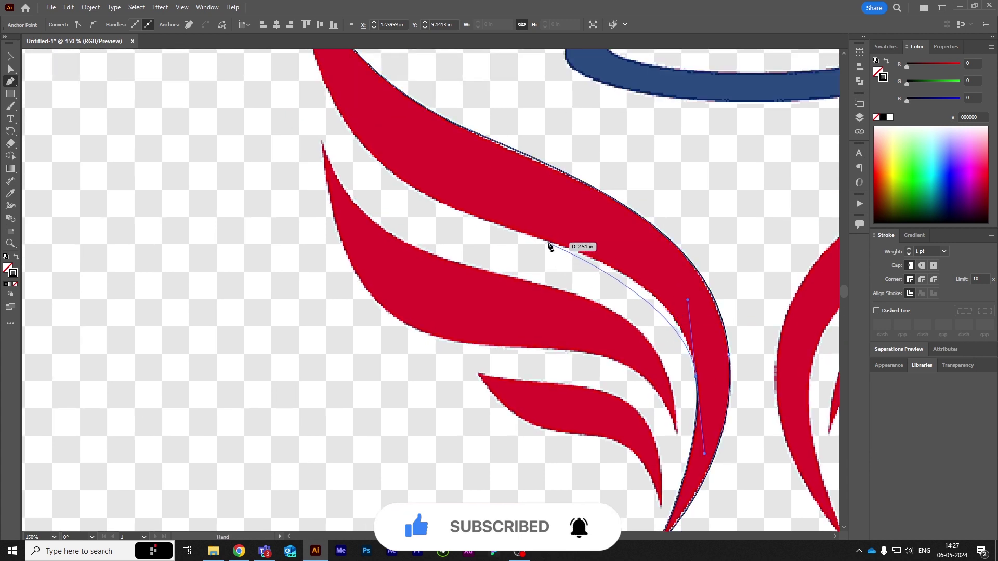
left_click_drag(548, 243, 480, 225)
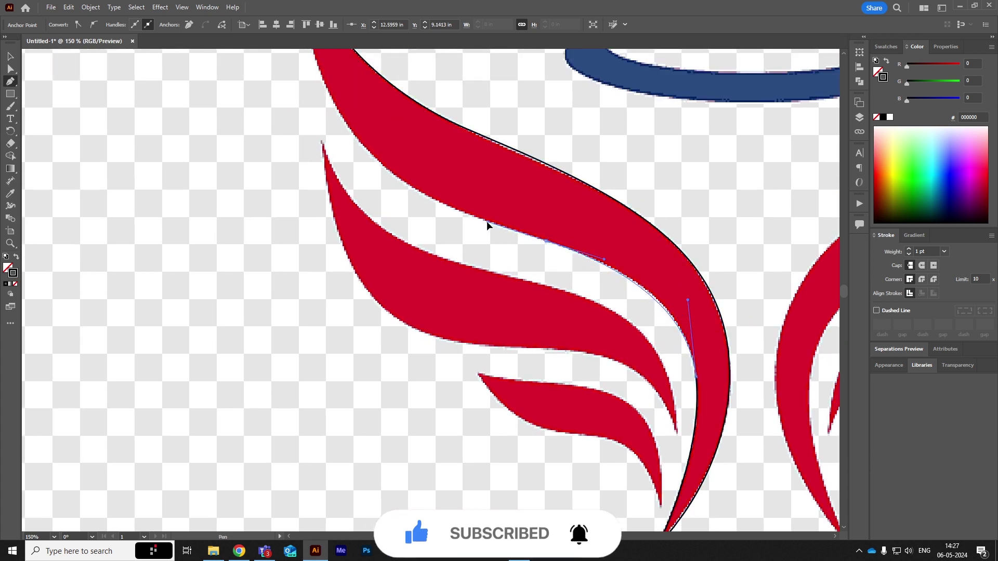
scroll(520, 312, "up", 3)
scroll(519, 311, "left", 2)
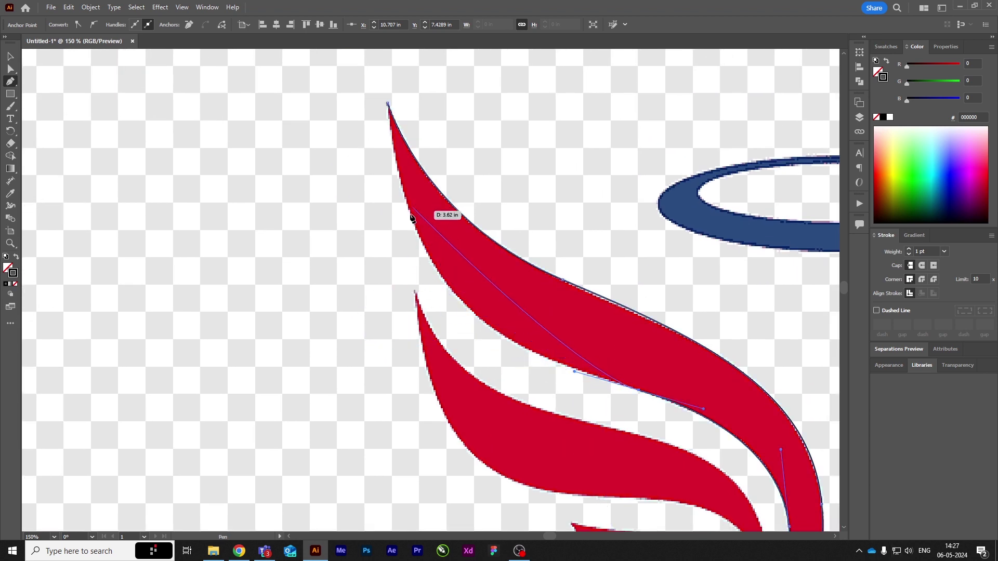
scroll(366, 223, "down", 2)
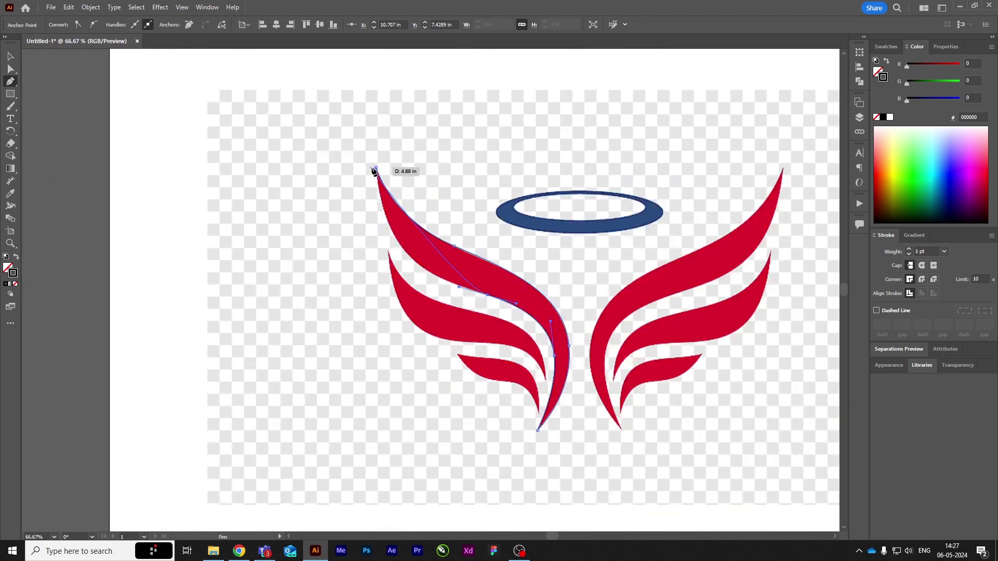
left_click_drag(376, 169, 373, 68)
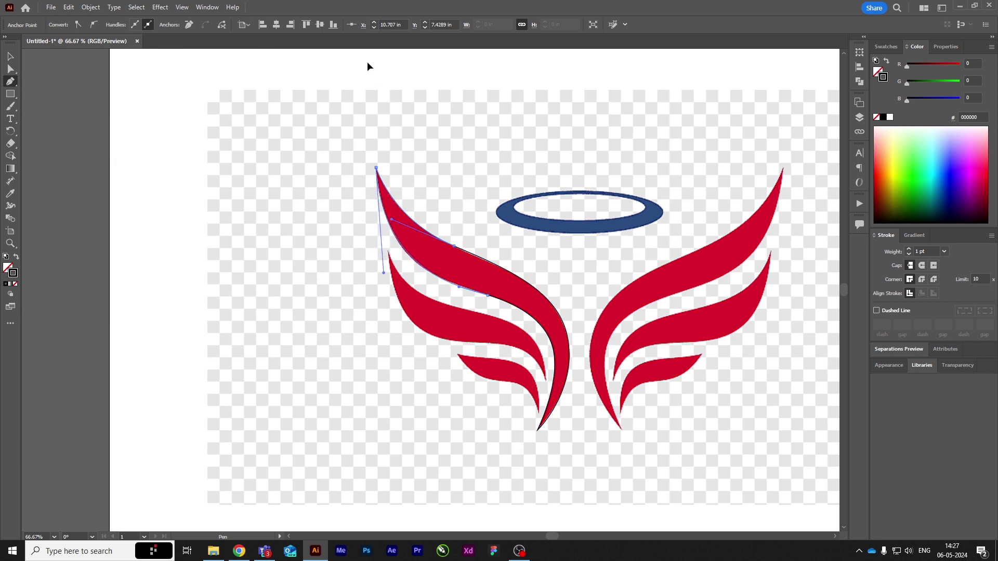
- Select the finished top-feather outline, then return to the Pen tool
left_click(10, 56)
scroll(464, 295, "up", 2)
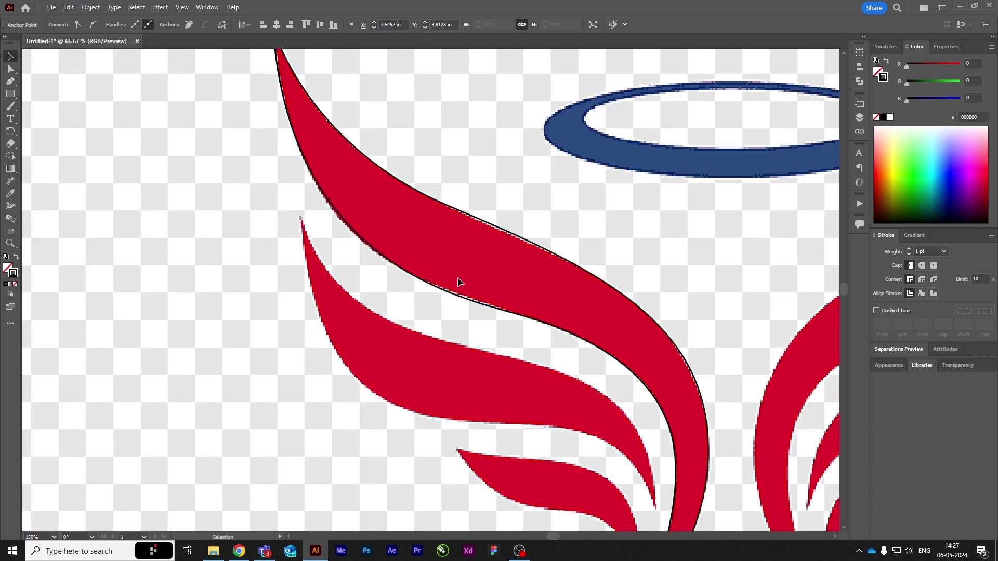
scroll(443, 236, "down", 1)
scroll(472, 275, "up", 2)
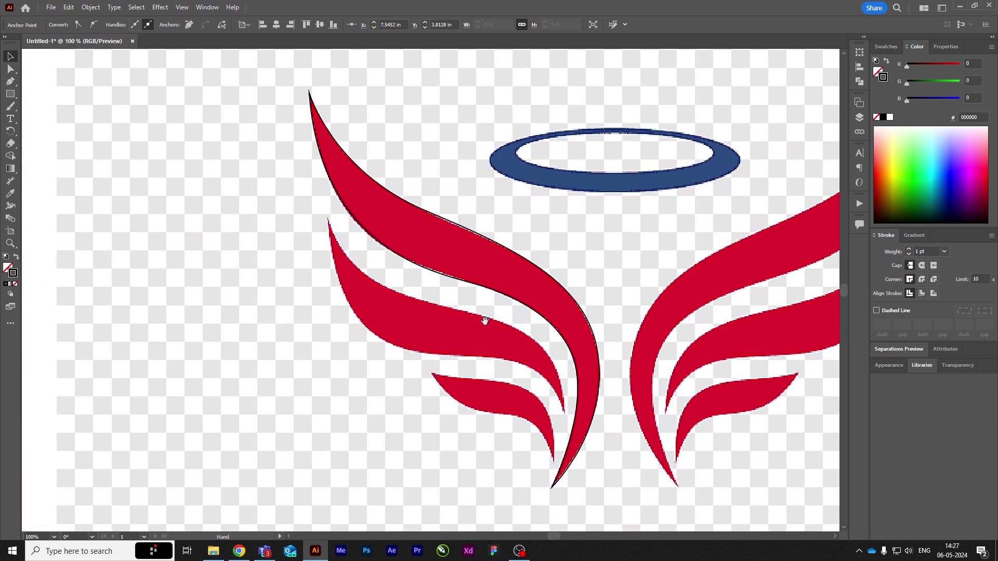
scroll(463, 296, "up", 1)
scroll(463, 298, "up", 1)
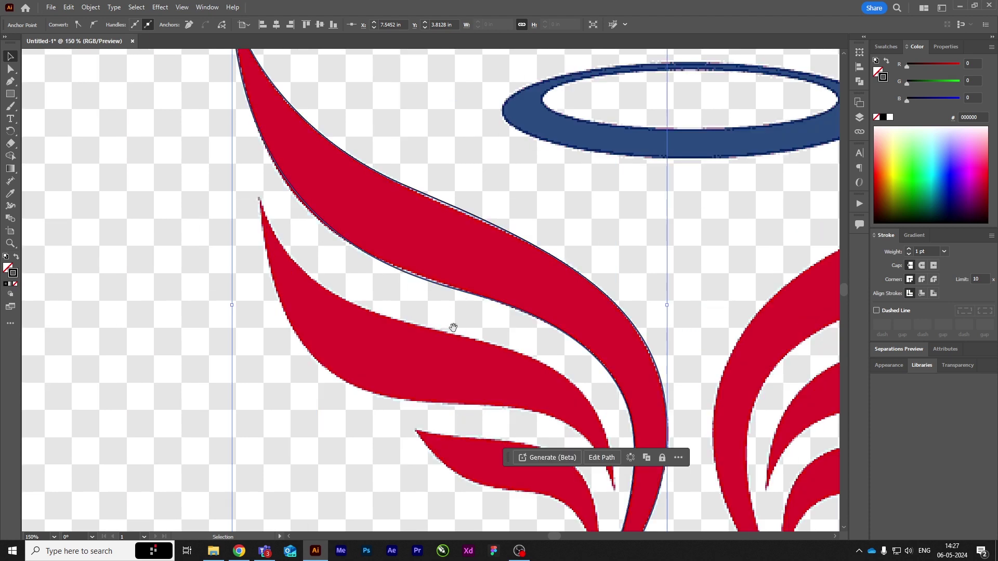
scroll(452, 327, "down", 2)
left_click(11, 82)
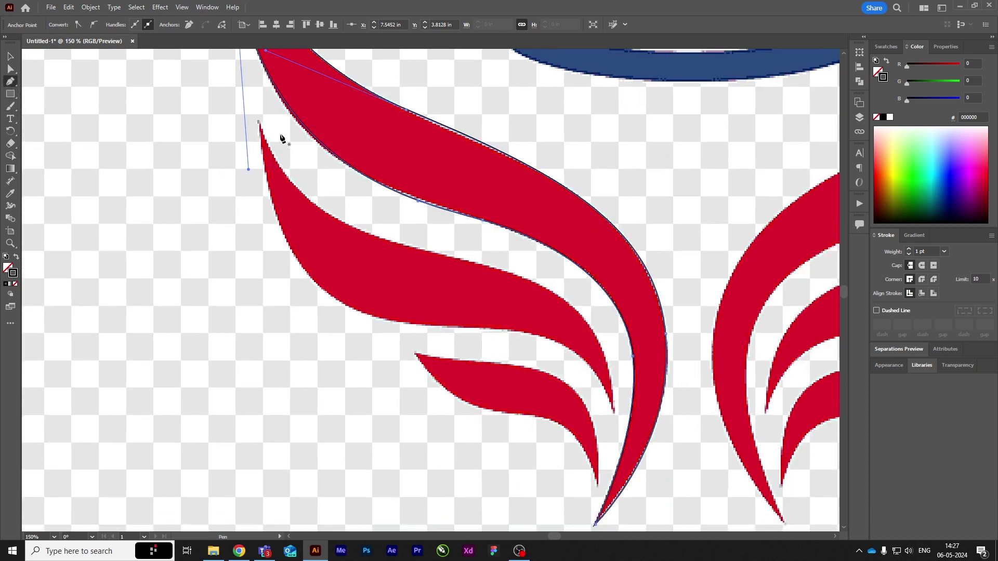
- Trace a closed outline around the middle feather with a sharp tip, then deselect it
left_click(259, 123)
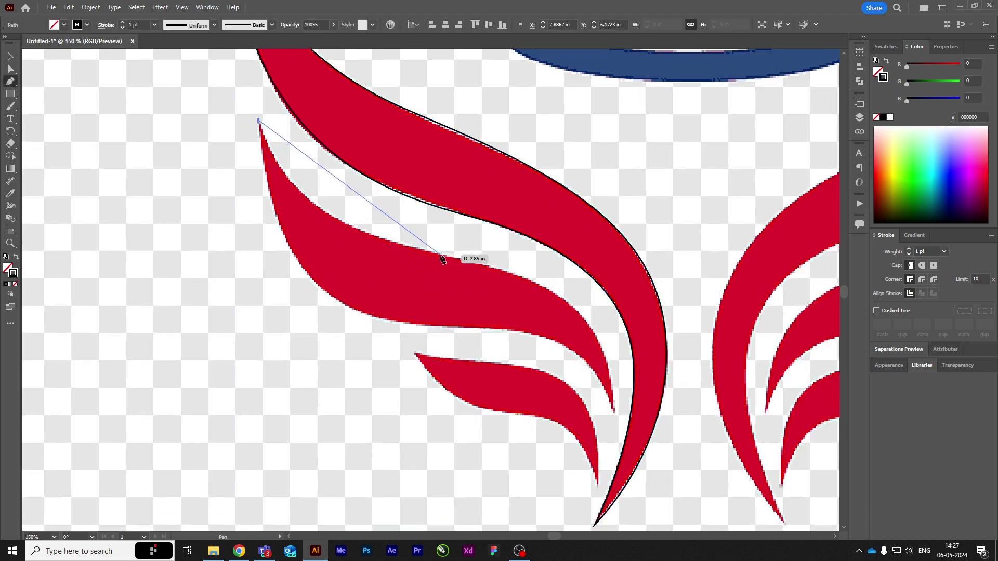
left_click_drag(440, 253, 614, 325)
scroll(614, 325, "down", 2)
scroll(614, 325, "right", 1)
left_click_drag(590, 359, 585, 506)
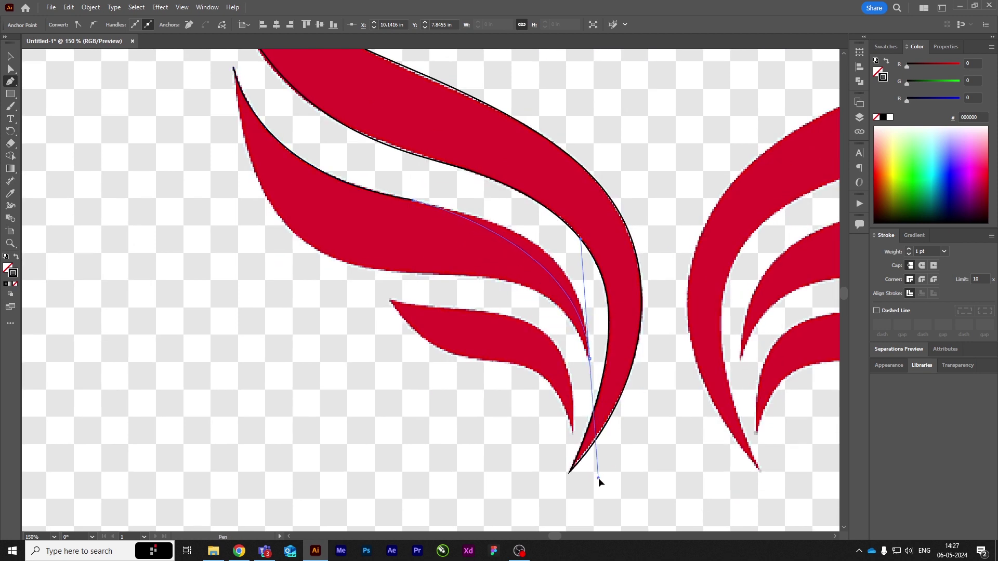
left_click(589, 359)
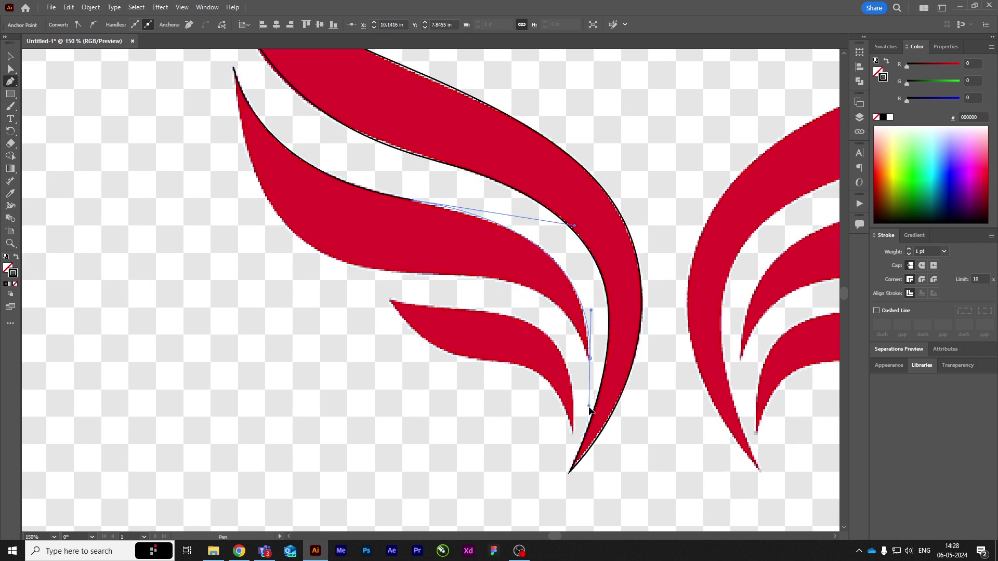
scroll(595, 312, "up", 1)
scroll(595, 312, "left", 3)
scroll(416, 234, "up", 2)
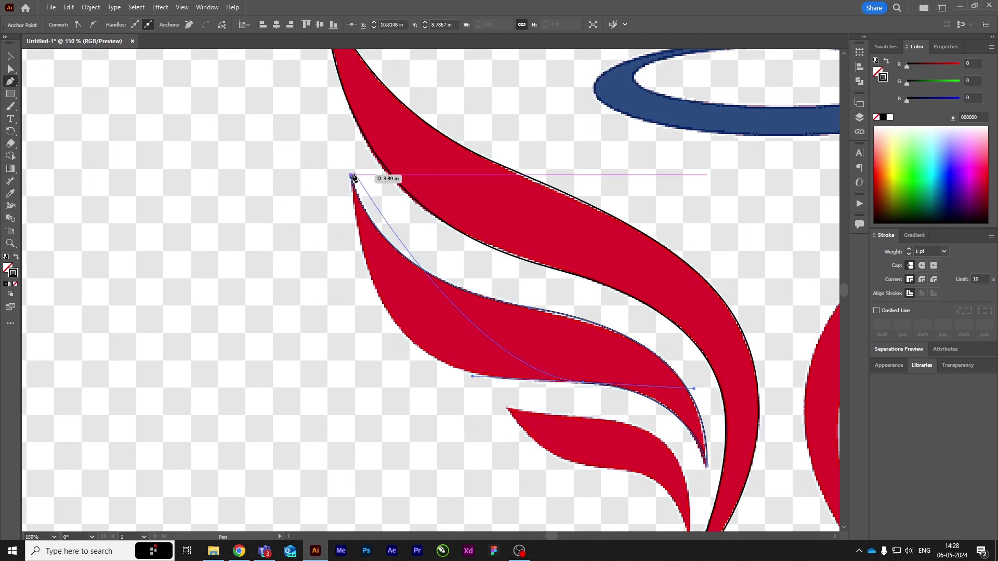
left_click(352, 174)
scroll(337, 120, "up", 4)
scroll(333, 141, "down", 3)
scroll(333, 141, "down", 3)
scroll(333, 141, "right", 2)
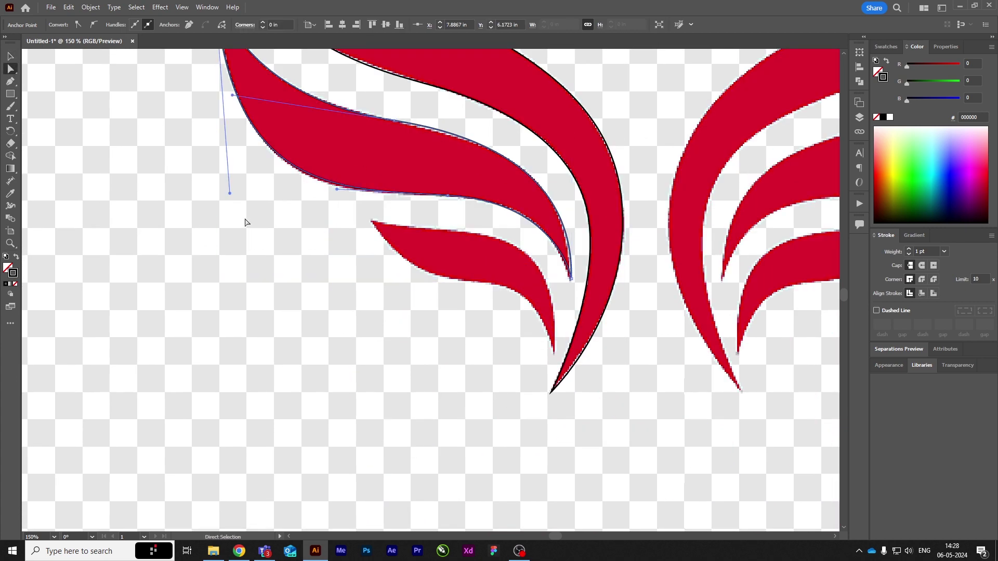
key("ctrl+shift+a")
scroll(318, 225, "up", 3)
- Trace and close the smallest feather's outline, then zoom out and clear the selection
left_click(317, 223)
scroll(719, 258, "down", 2)
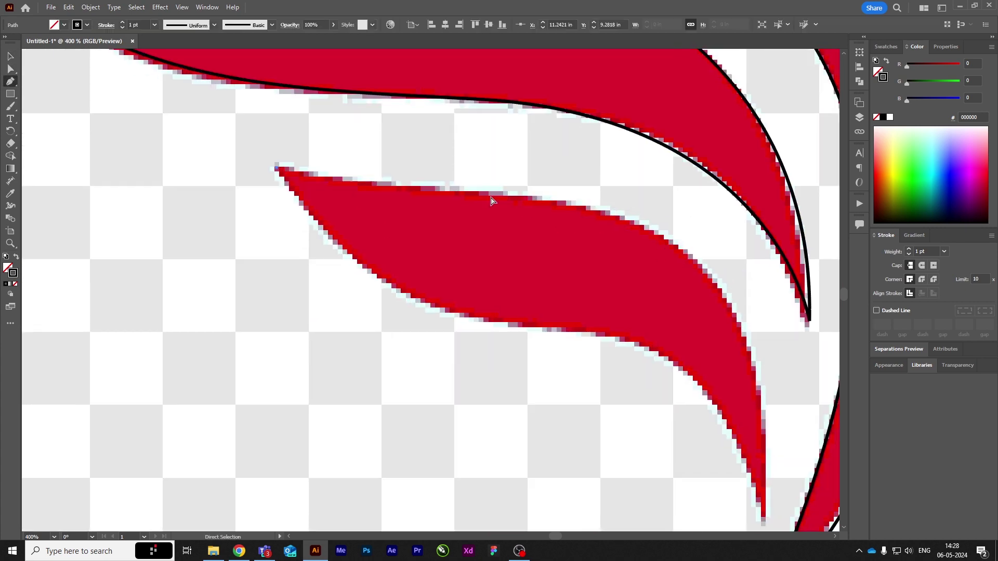
left_click(516, 164)
left_click_drag(712, 407, 688, 501)
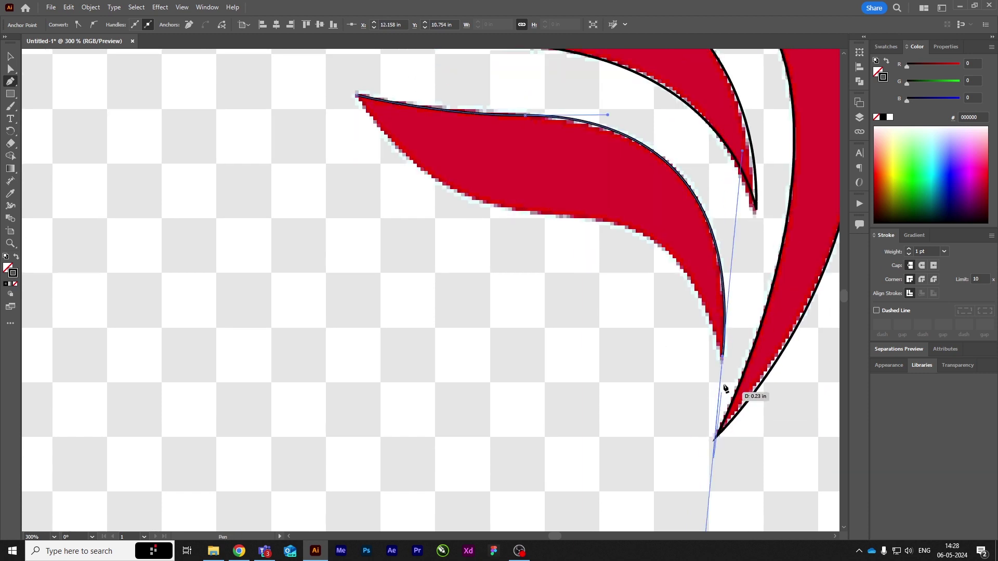
left_click_drag(595, 220, 478, 199)
scroll(356, 197, "up", 3)
left_click(356, 196)
key("v")
key("ctrl+minus")
key("ctrl+minus")
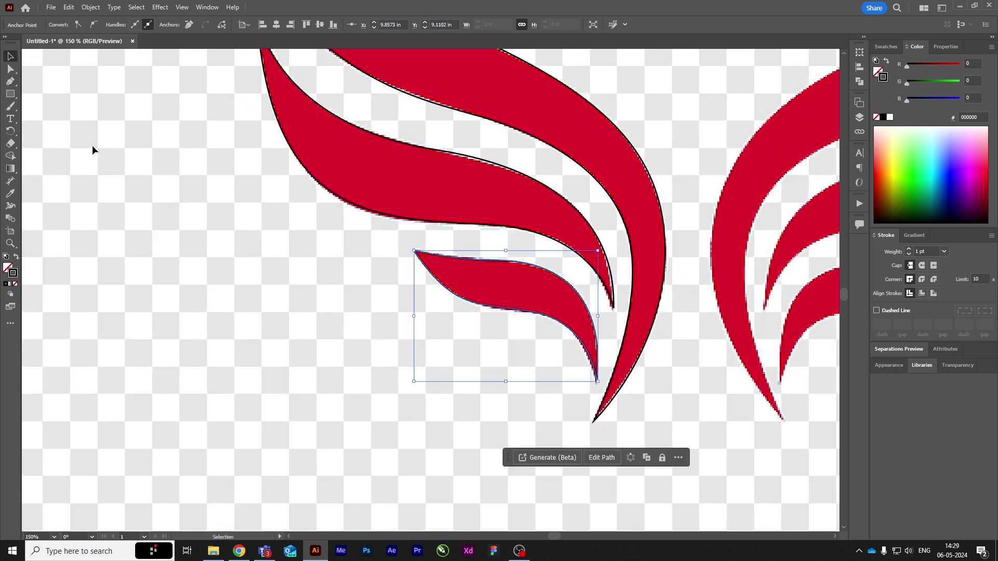
key("ctrl+minus")
key("ctrl+minus")
left_click(261, 210)
scroll(374, 229, "up", 1)
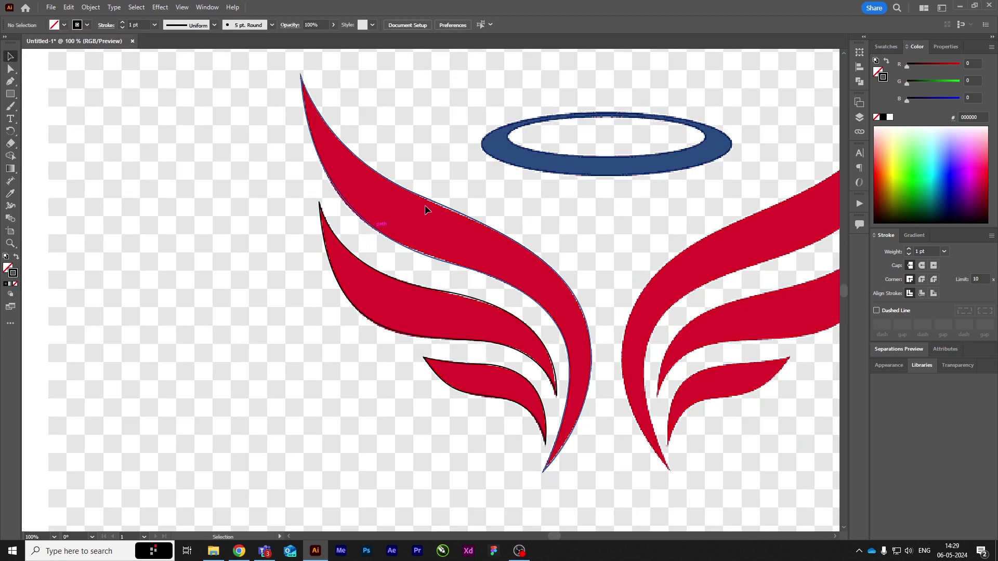
- Marquee-select the left-wing feather paths, bring Fill forward, and pick the Eyedropper
mouse_move(401, 142)
left_mouse_down()
mouse_move(465, 373)
mouse_move(463, 421)
left_mouse_up()
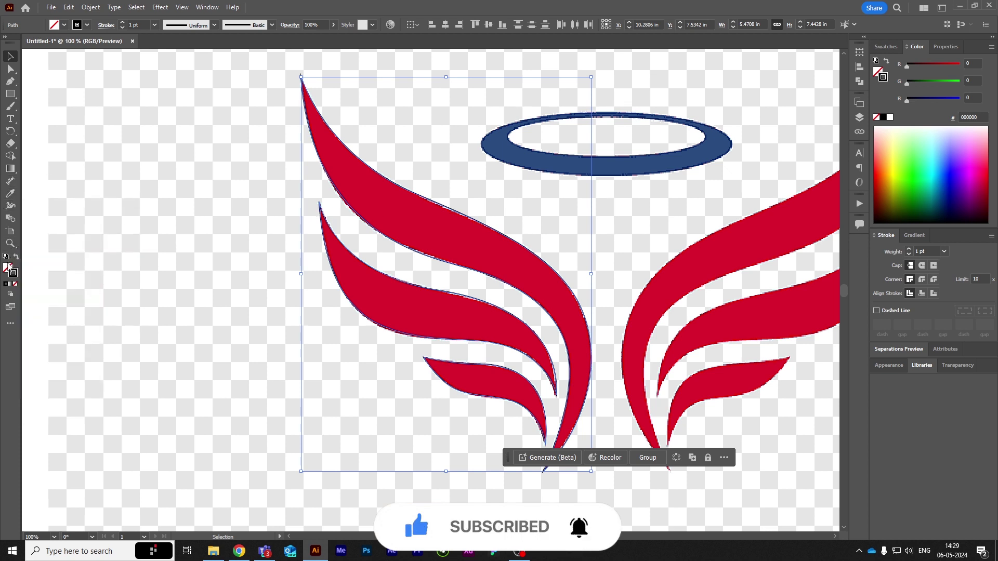
key("x")
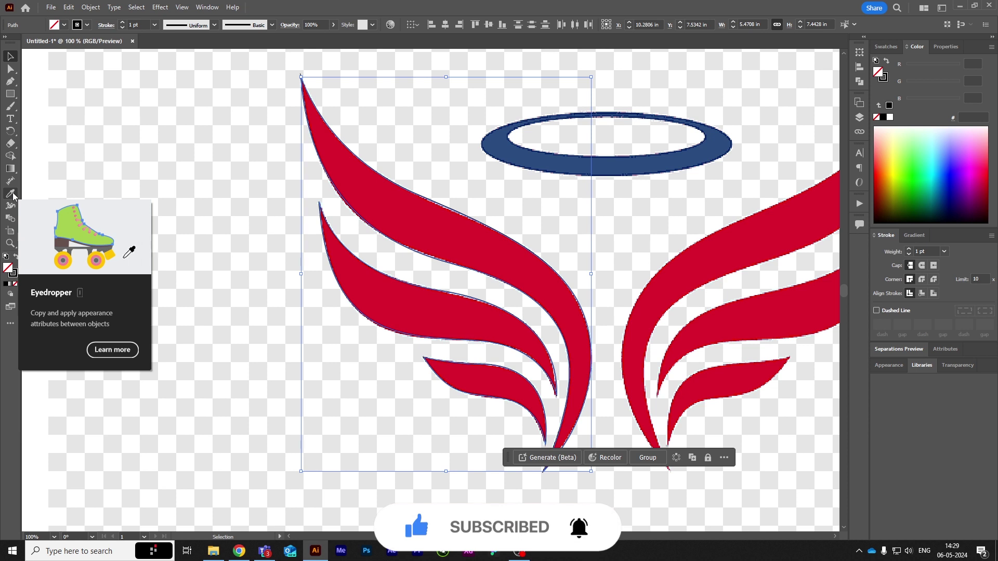
left_click(13, 196)
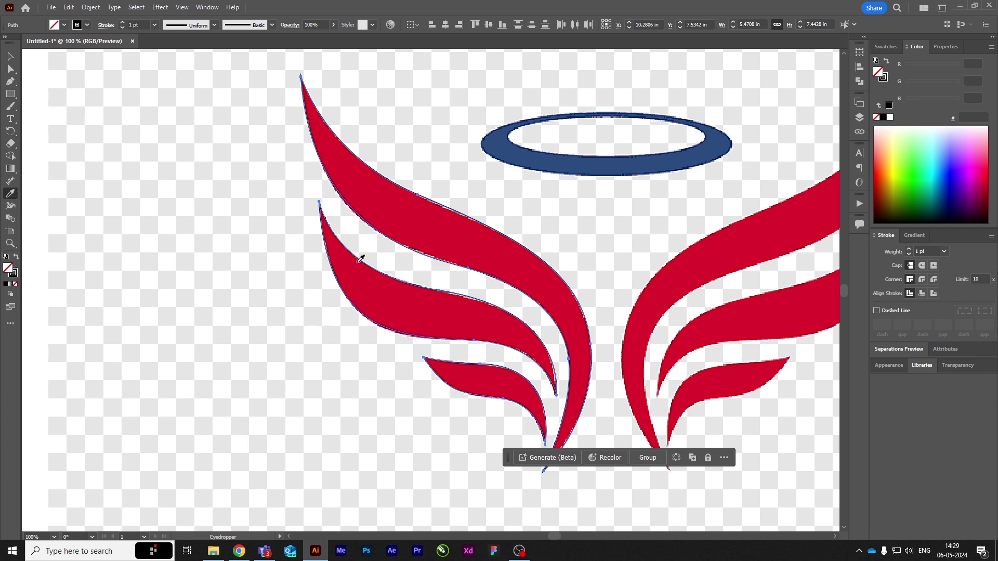
- Sample the wing's red and set the fill to crimson DB1F4C in the Color Picker
left_click(437, 220)
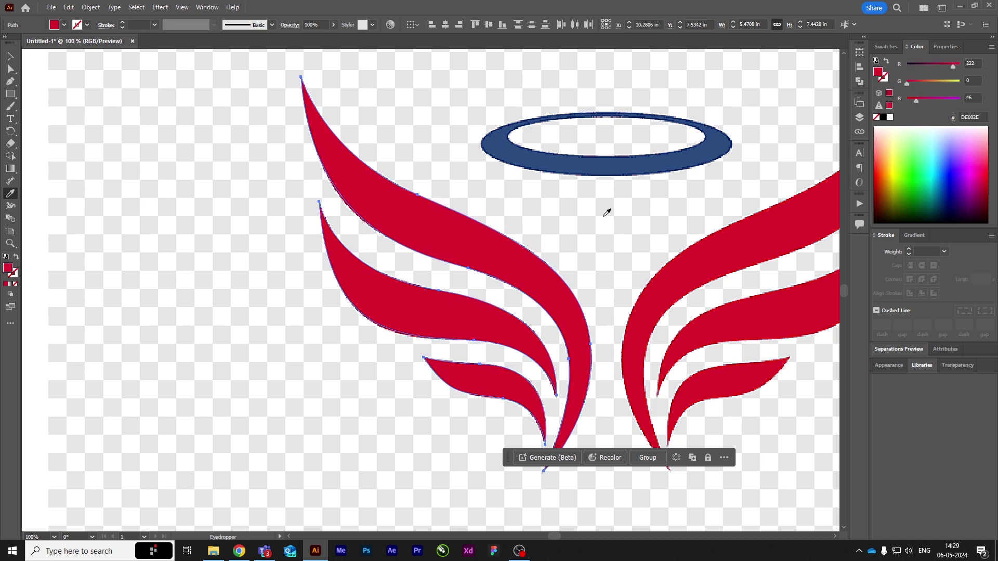
left_click(11, 57)
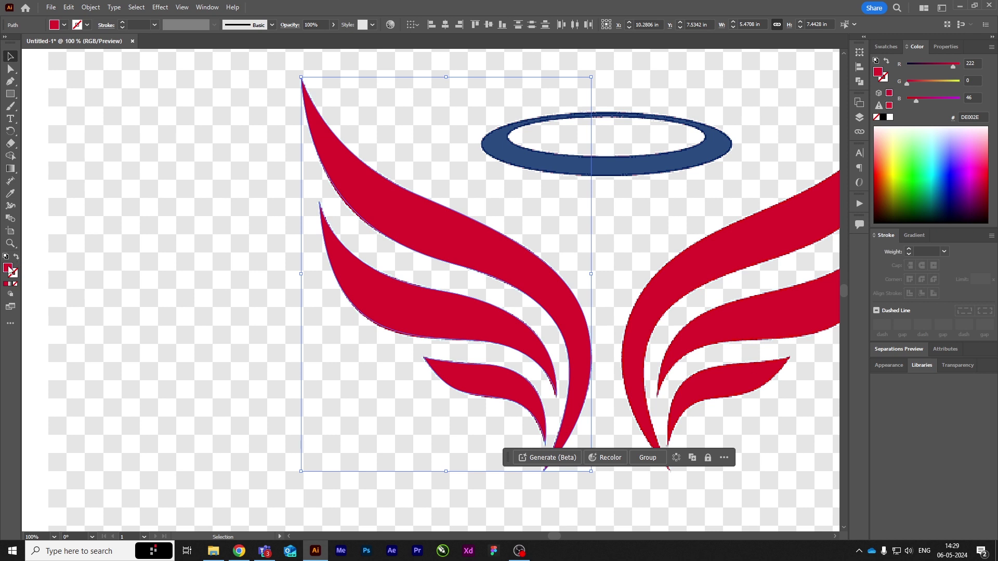
double_click(8, 268)
mouse_move(462, 251)
left_mouse_down()
mouse_move(495, 264)
mouse_move(479, 223)
left_mouse_up()
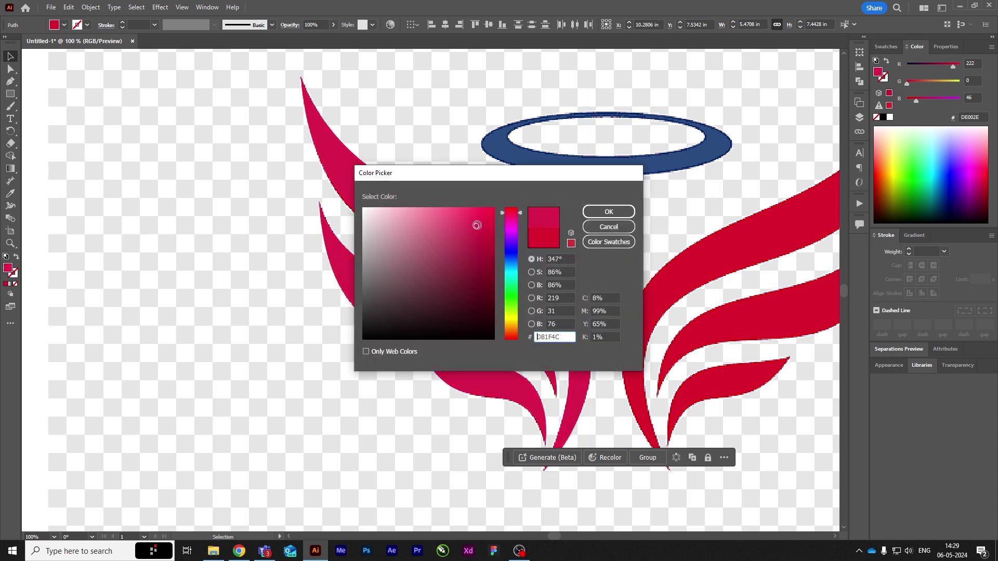
left_click(609, 212)
- Group the left wing's feathers and drag a copy across to the right
scroll(446, 290, "right", 3)
scroll(445, 289, "down", 1)
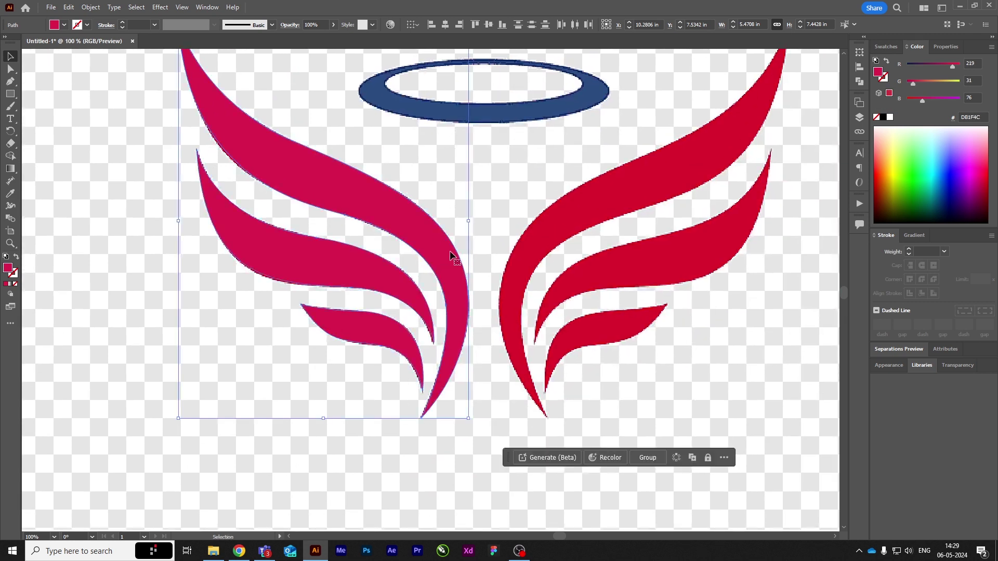
scroll(442, 266, "up", 1)
scroll(442, 265, "right", 1)
key("ctrl+g")
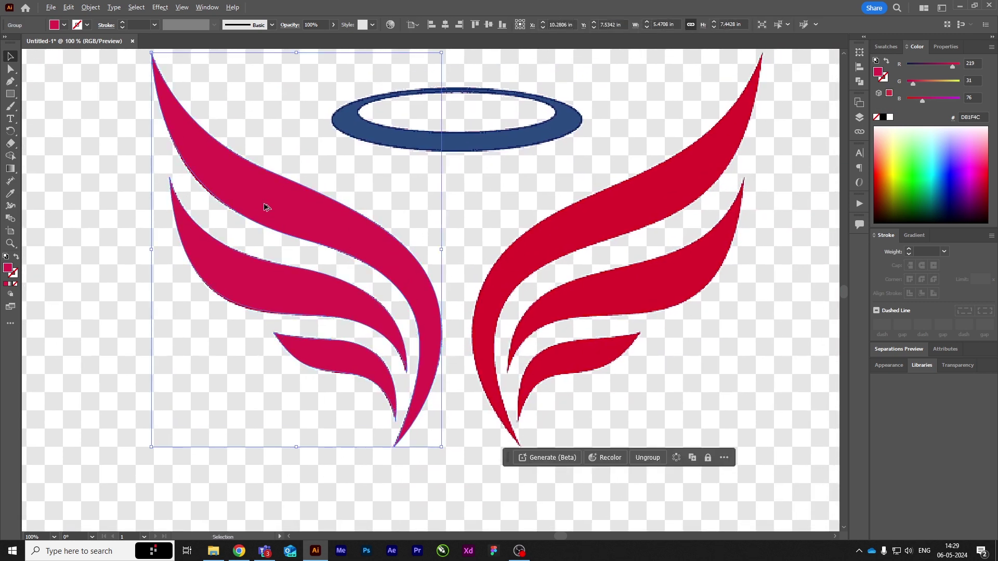
left_click_drag(265, 207, 557, 207)
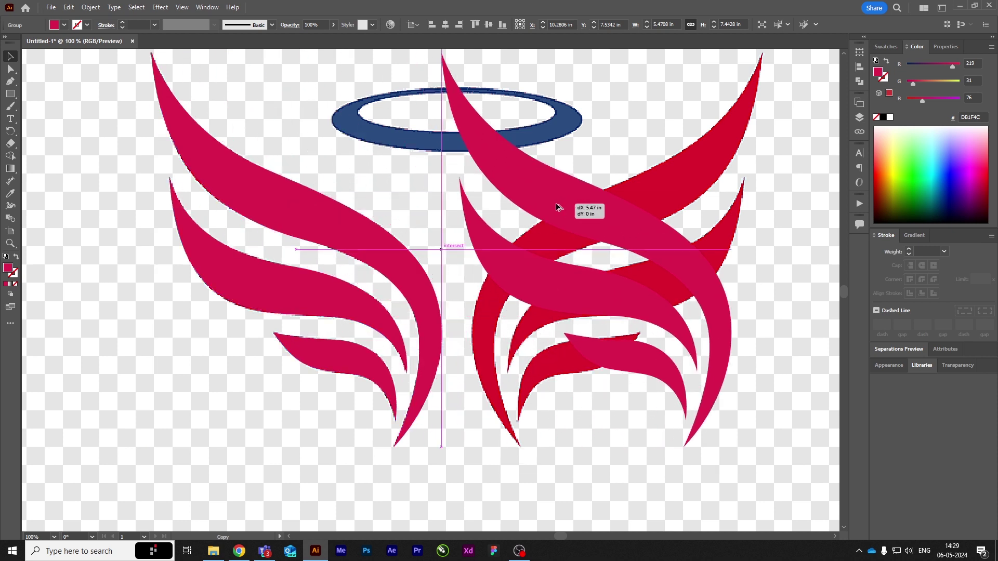
- Mirror a copy of the traced left wing vertically and place it over the right wing
mouse_move(557, 207)
left_mouse_down()
mouse_move(666, 207)
mouse_move(534, 196)
left_mouse_up()
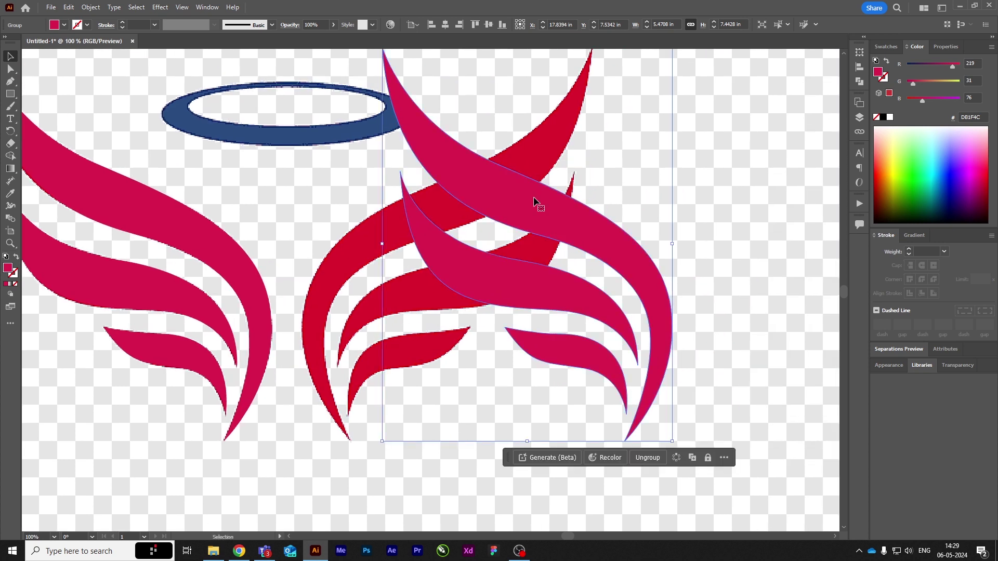
right_click(518, 198)
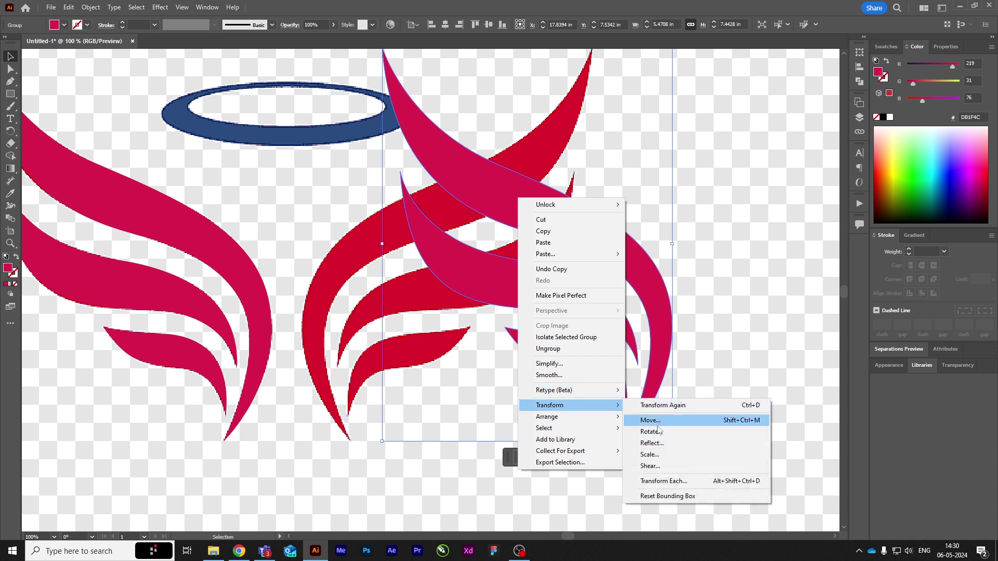
left_click(642, 443)
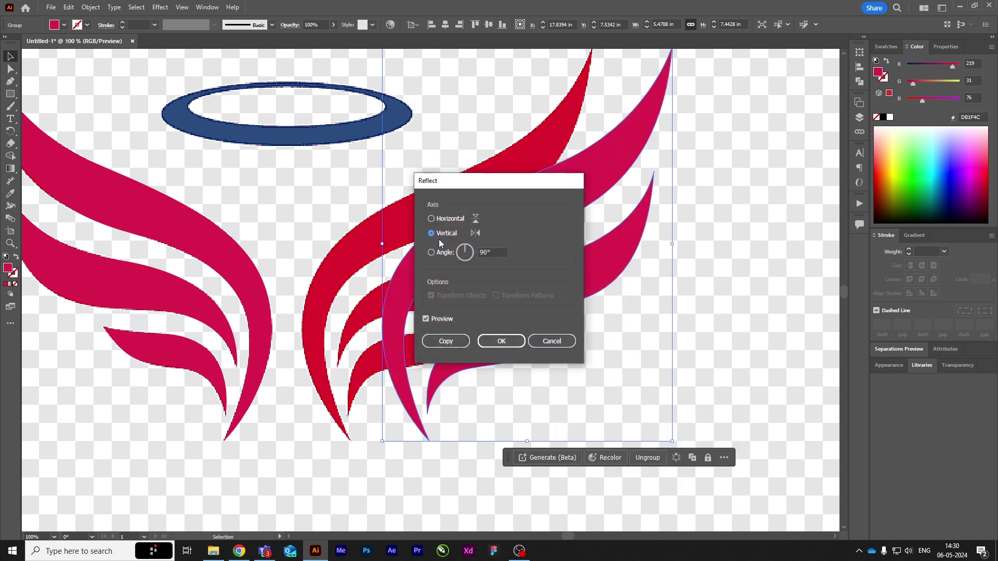
left_click(513, 345)
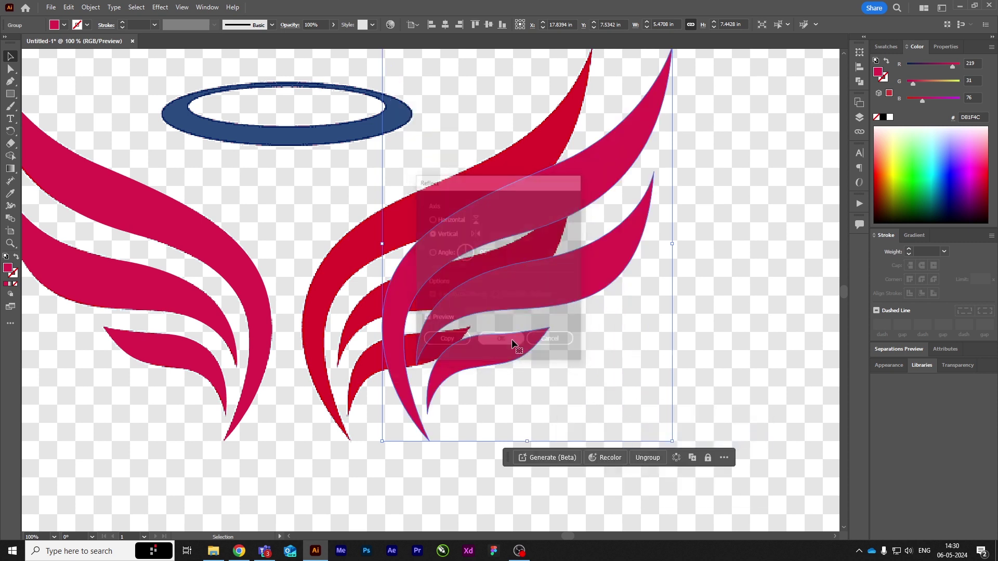
left_click_drag(400, 291, 320, 295)
- Zoom in on the blue halo and select the Ellipse Tool from the shape tool flyout
scroll(394, 299, "down", 2)
scroll(372, 219, "up", 2)
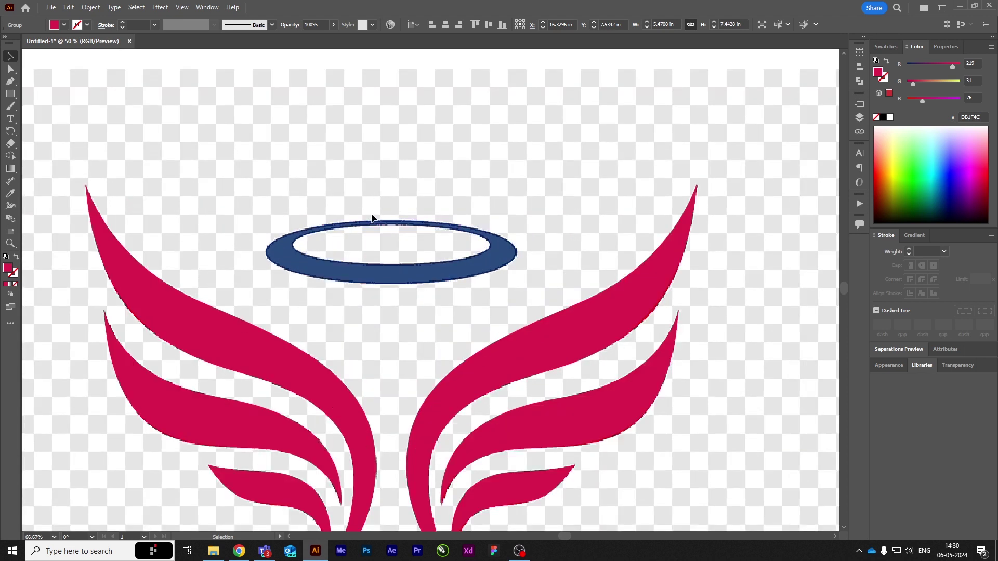
scroll(372, 219, "up", 1)
left_click(10, 94)
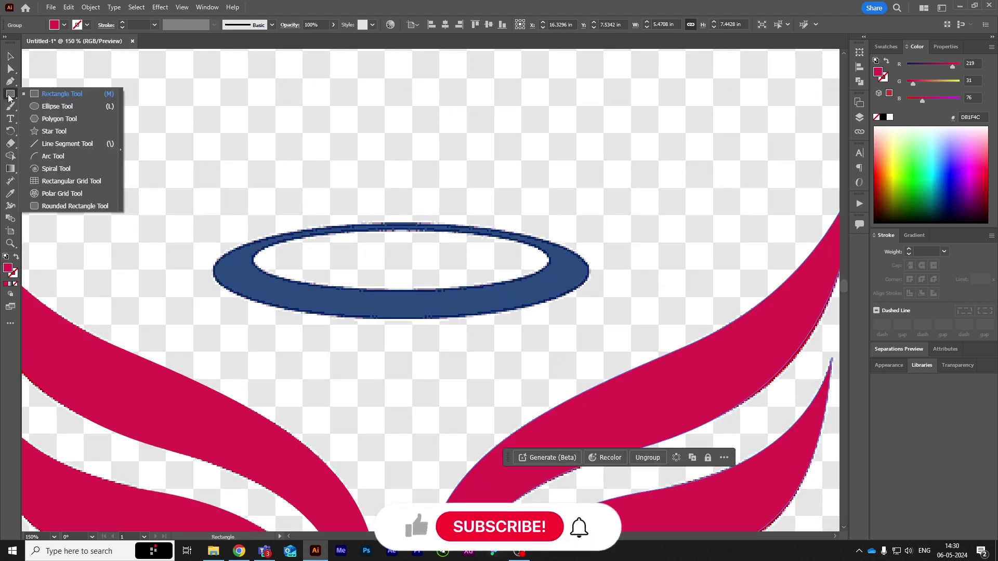
left_click(10, 56)
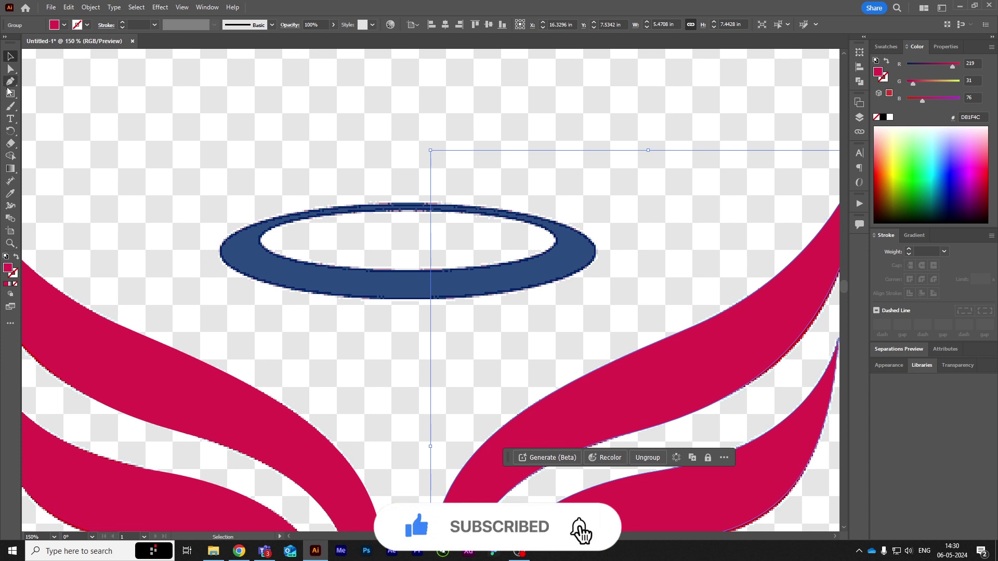
left_click(10, 83)
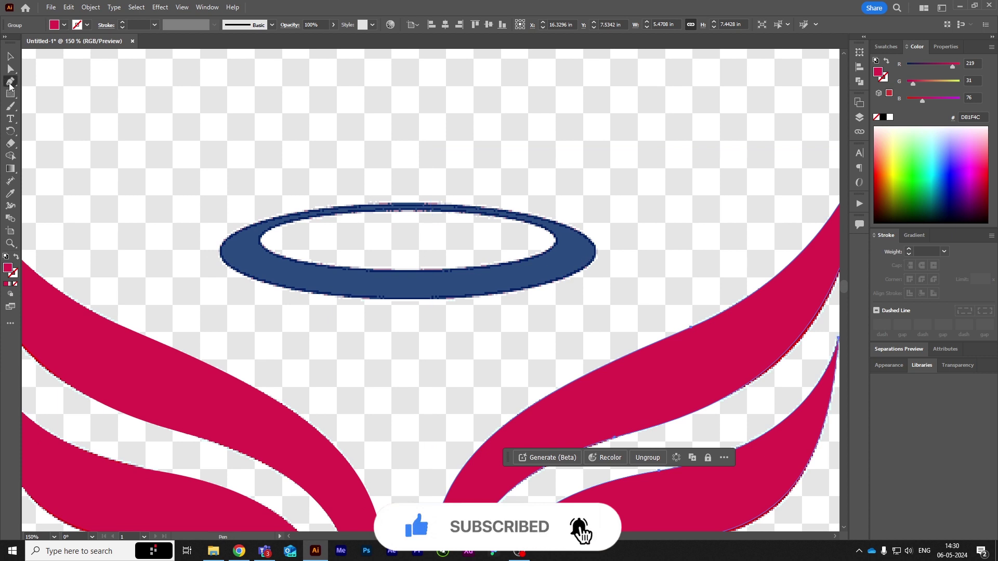
scroll(331, 230, "up", 1, "alt")
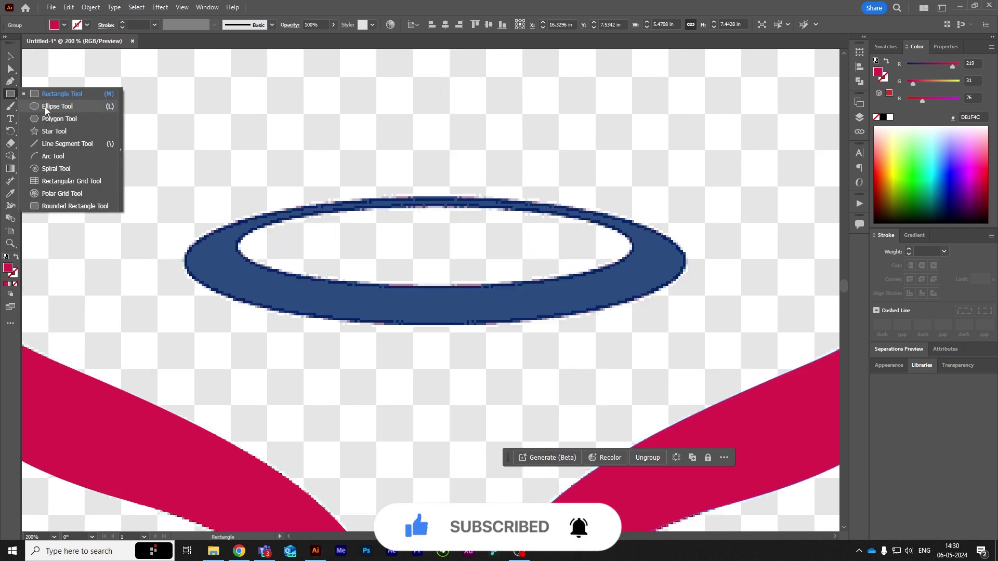
left_click_drag(12, 95, 57, 105)
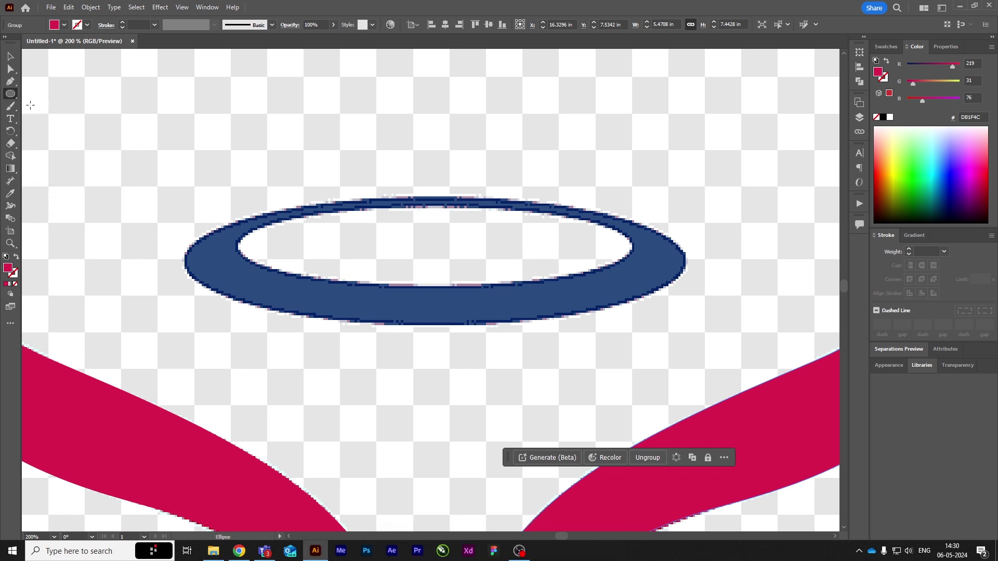
left_click(9, 59)
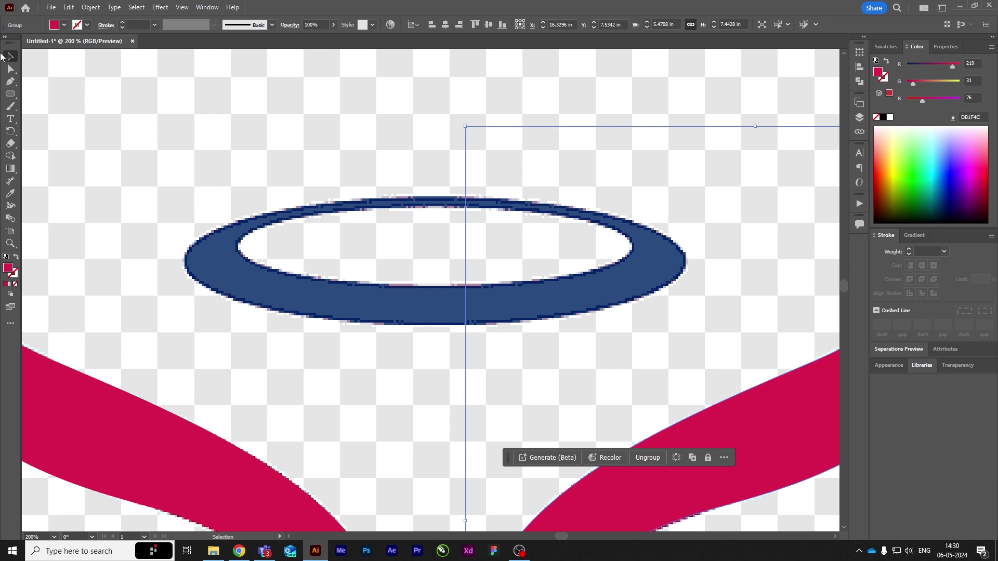
left_click_drag(10, 98, 58, 105)
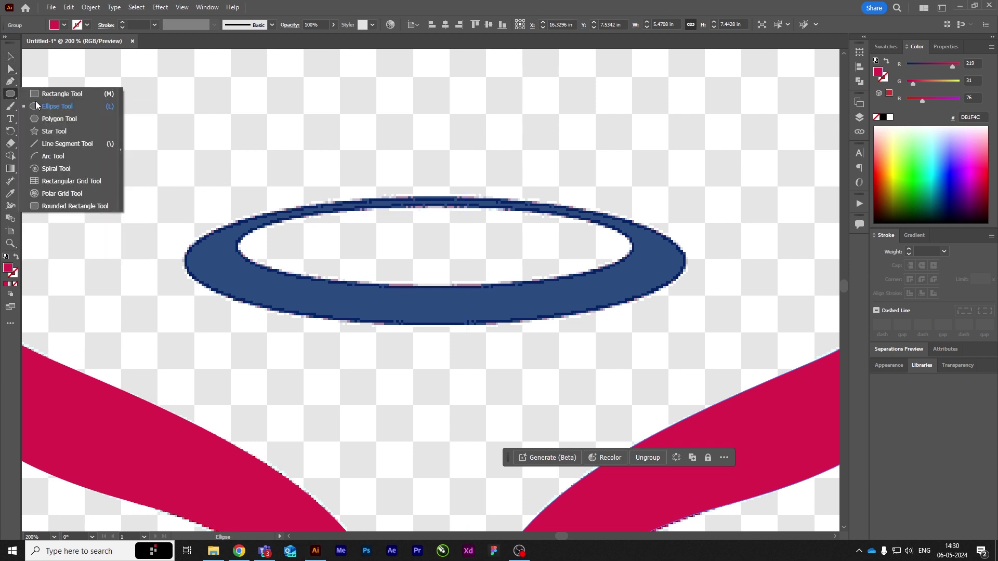
left_click(58, 106)
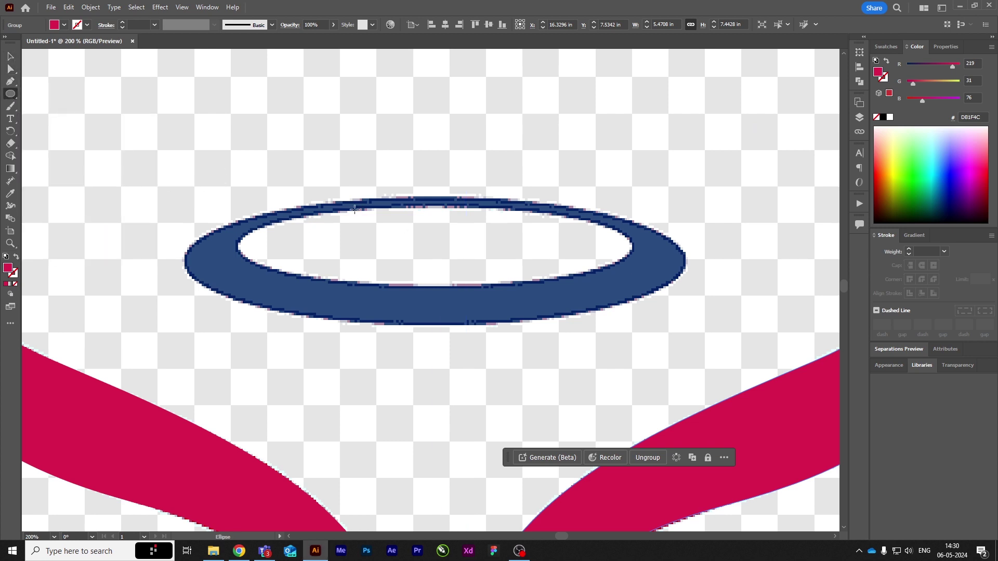
- Draw an ellipse over the halo's inner hole with an outline and no fill
left_click_drag(354, 209, 701, 287)
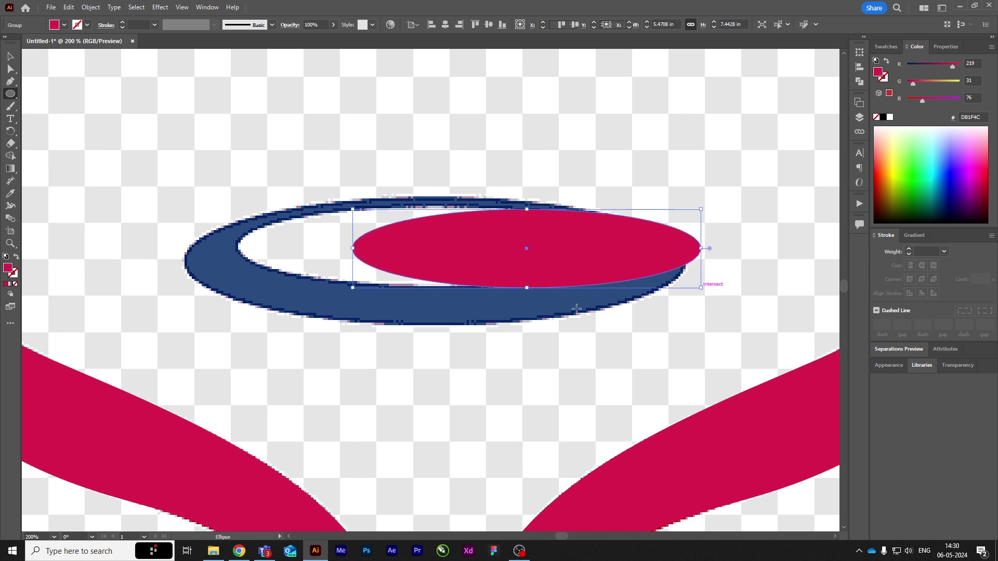
left_click(6, 283)
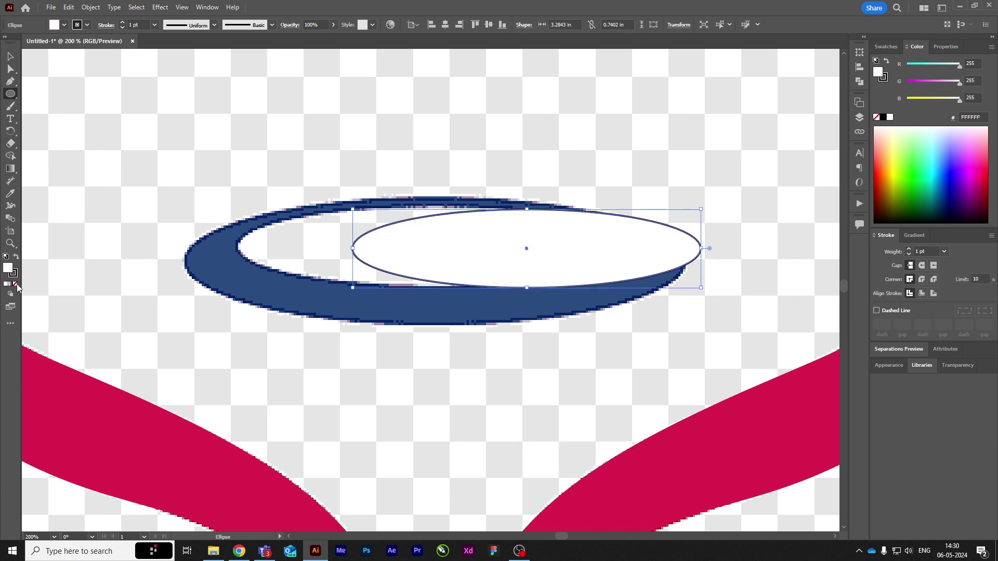
left_click(15, 284)
left_click(7, 54)
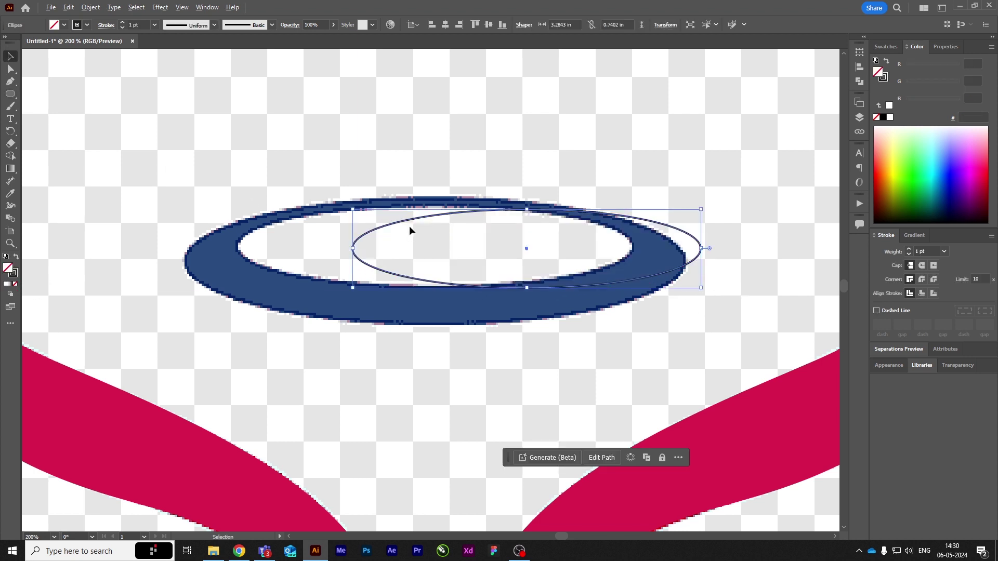
- Resize the ellipses to match the blue ring's inner and outer edges
scroll(410, 225, "up", 1)
left_click_drag(398, 221, 264, 217)
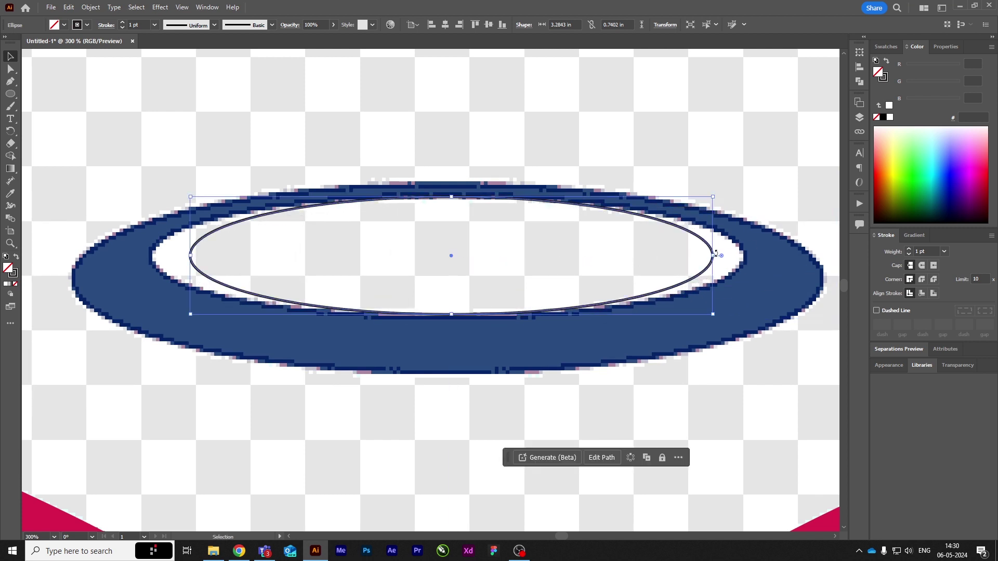
left_click_drag(716, 255, 749, 255)
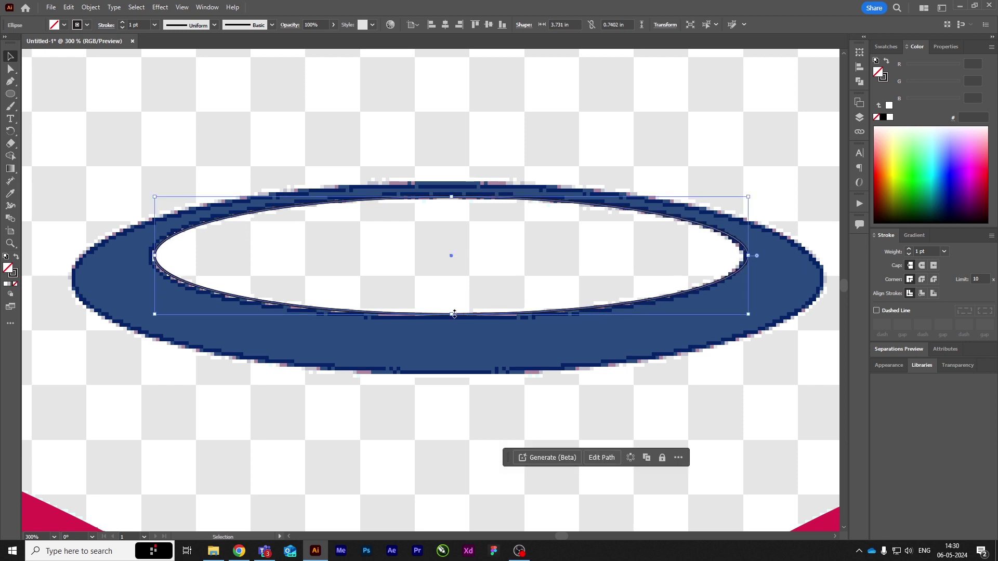
left_click_drag(455, 314, 449, 364)
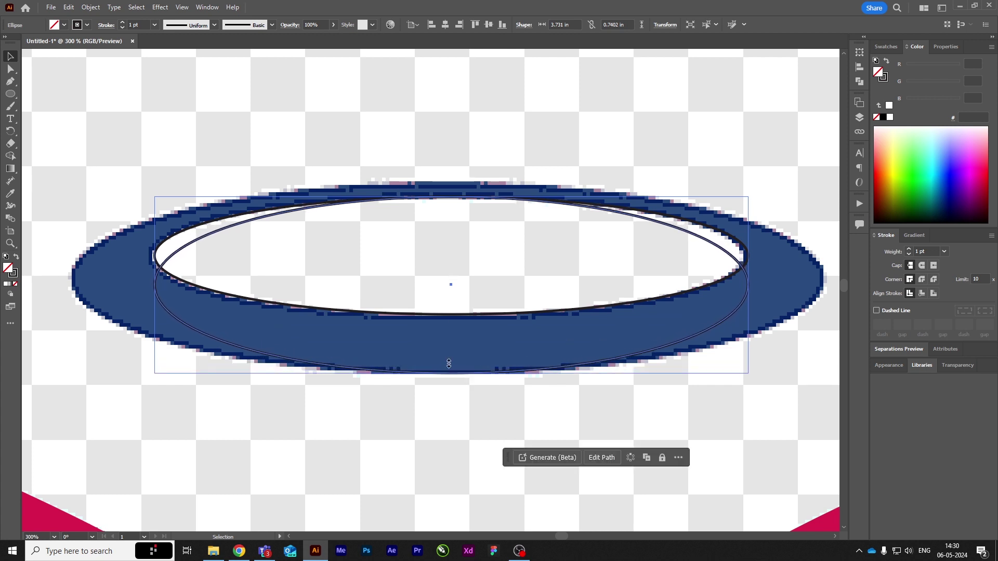
left_click_drag(453, 197, 451, 181)
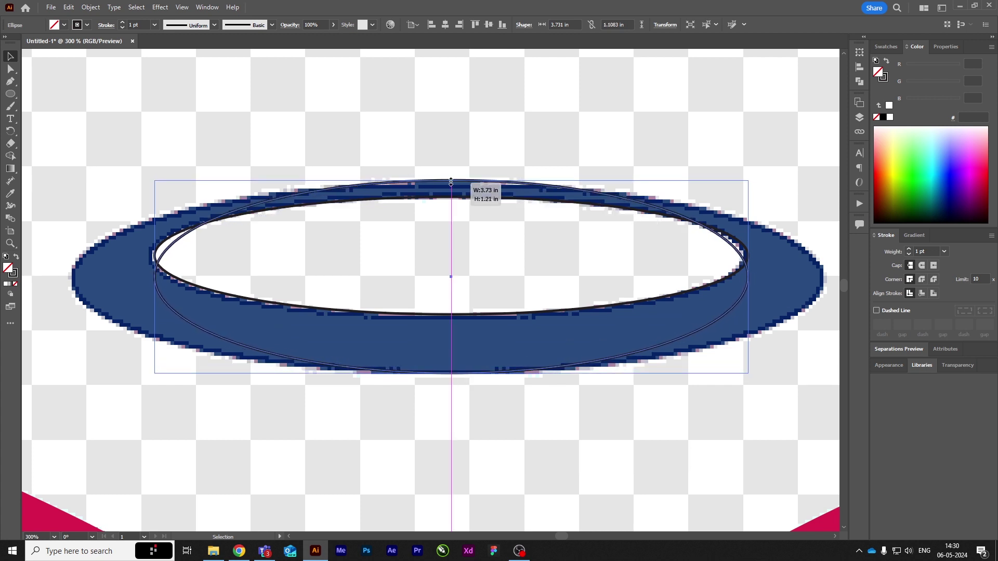
left_click_drag(154, 277, 75, 277)
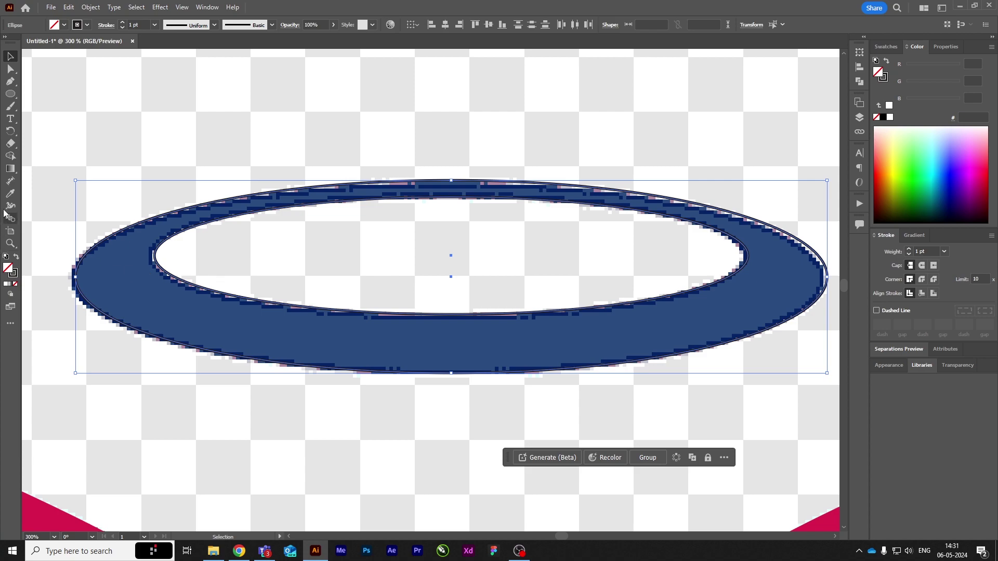
left_click(10, 155)
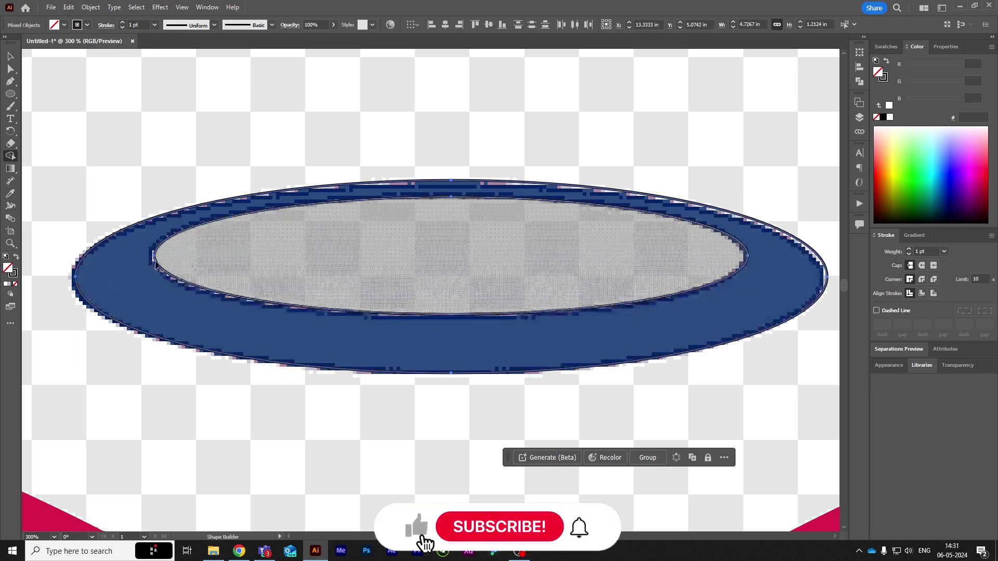
- Select the merged ring as one compound shape
left_click(10, 56)
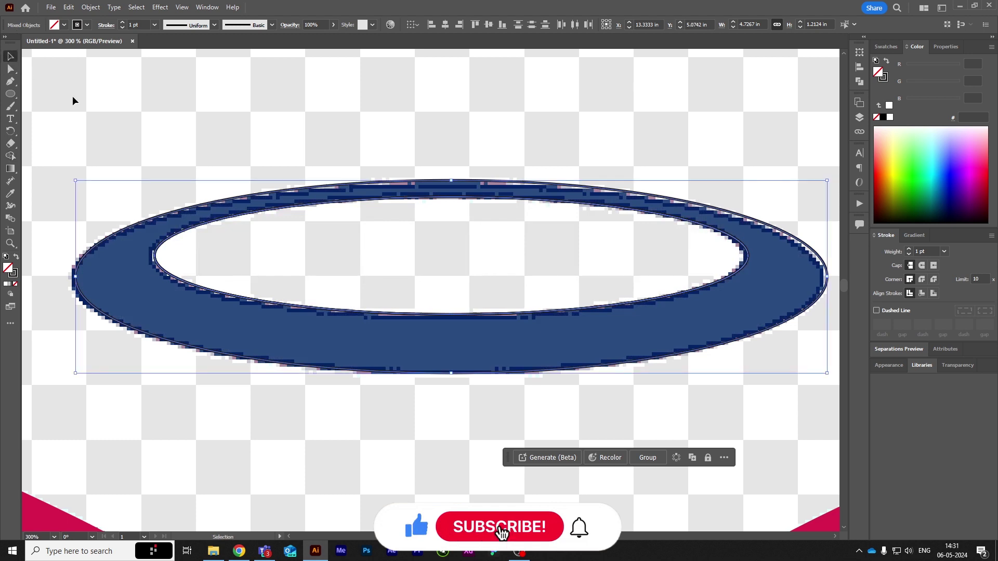
left_click(73, 102)
left_click_drag(183, 211, 184, 211)
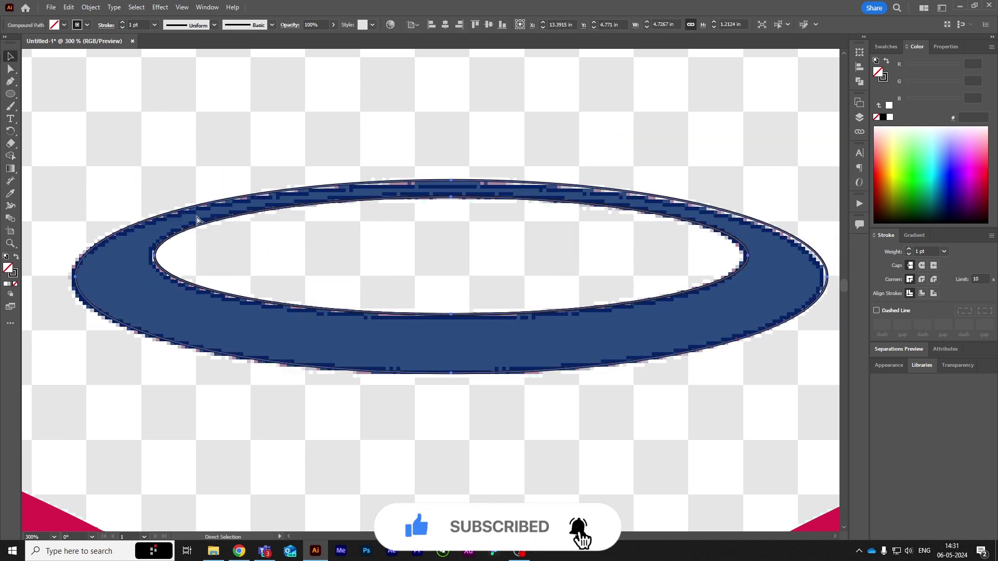
key("a")
key("v")
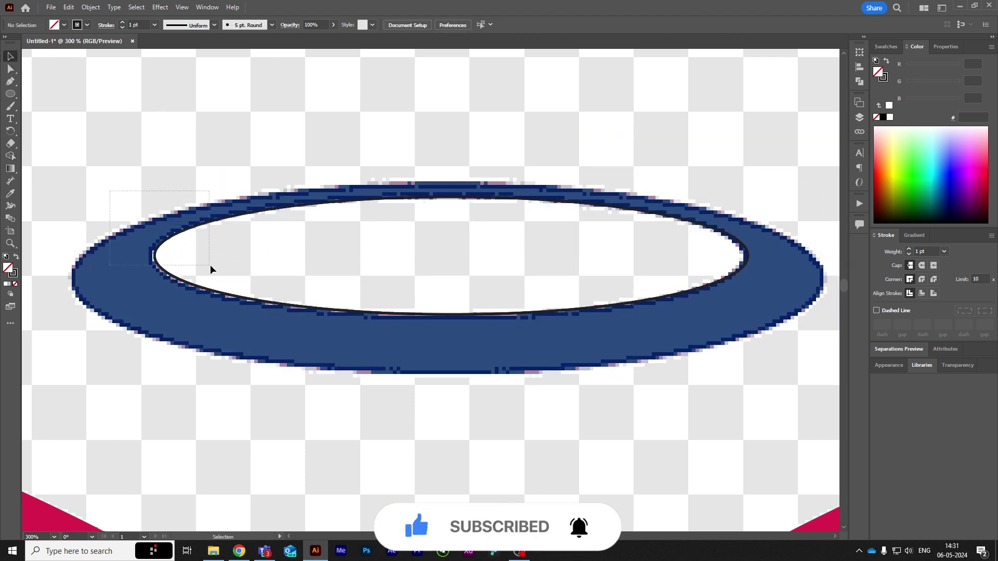
left_click(210, 266)
left_click(210, 269)
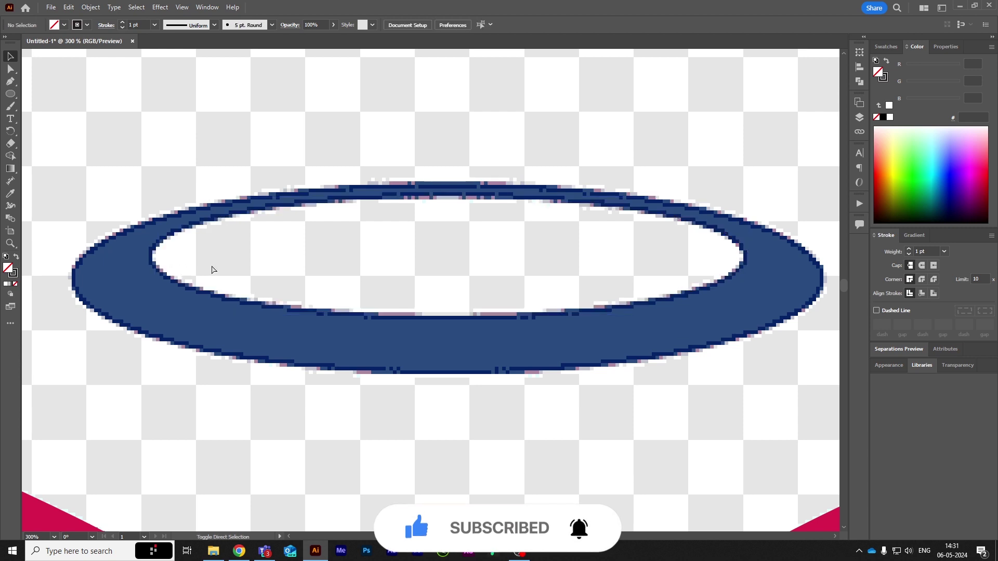
left_click_drag(212, 270, 83, 229)
- Fill the ring with the halo's blue sampled by Eyedropper and zoom out
left_click(10, 194)
left_click(123, 274)
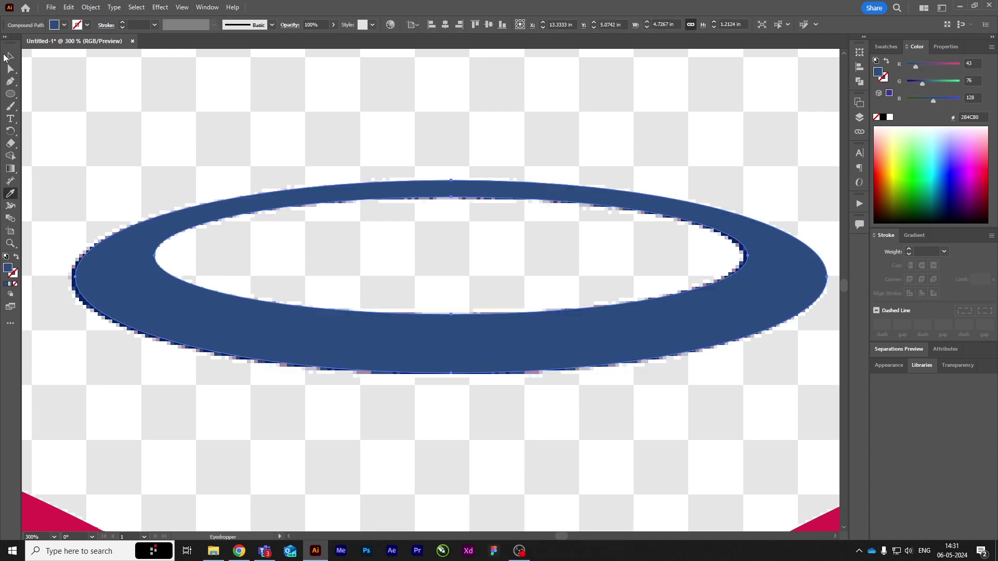
left_click(11, 56)
scroll(333, 161, "down", 1)
scroll(325, 169, "down", 3)
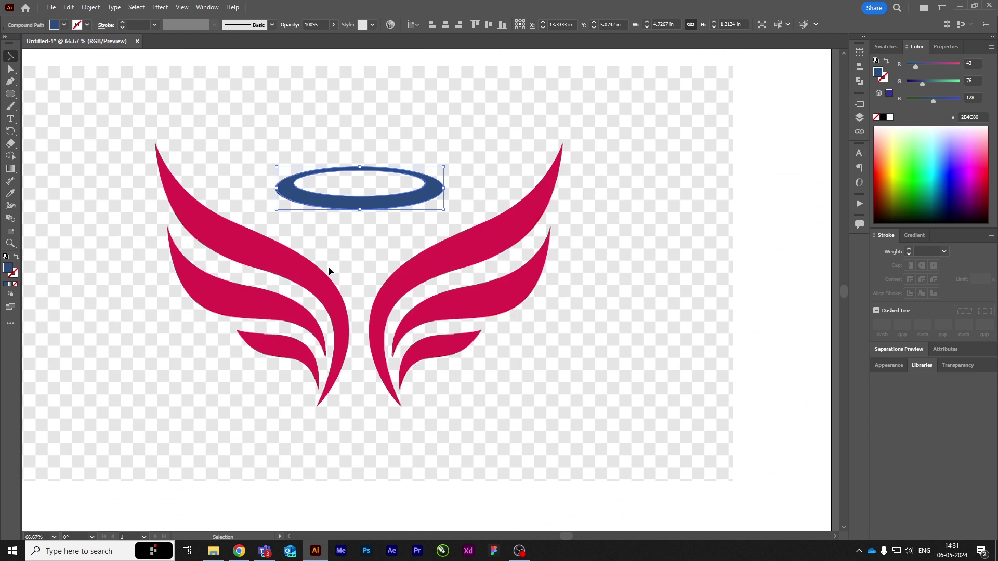
- Move the original placed image aside to the left
left_click(317, 191)
scroll(437, 281, "down", 2)
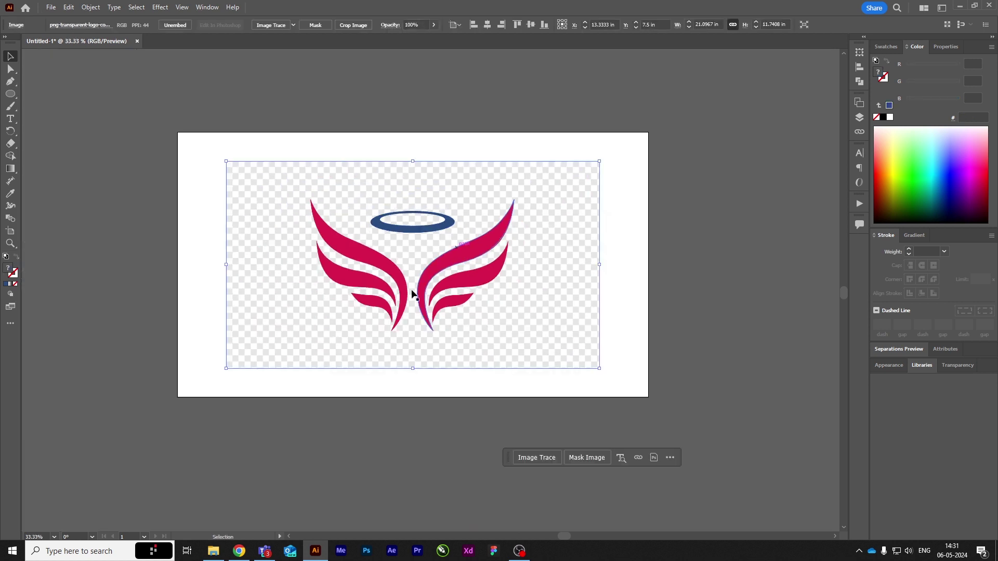
left_click_drag(374, 201, 195, 196)
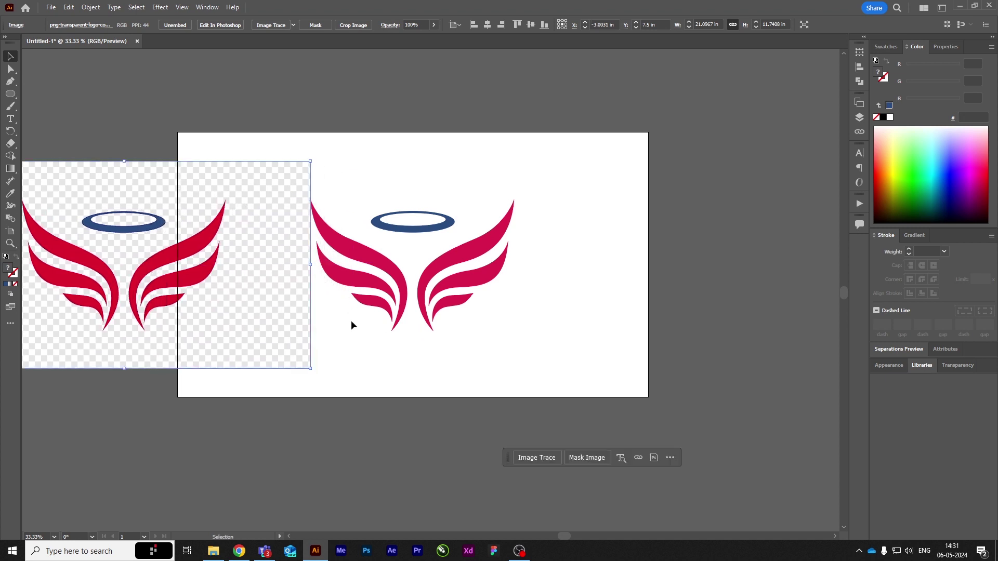
- Recolour the traced wing group with the original image's red using the Eyedropper
left_click(461, 283)
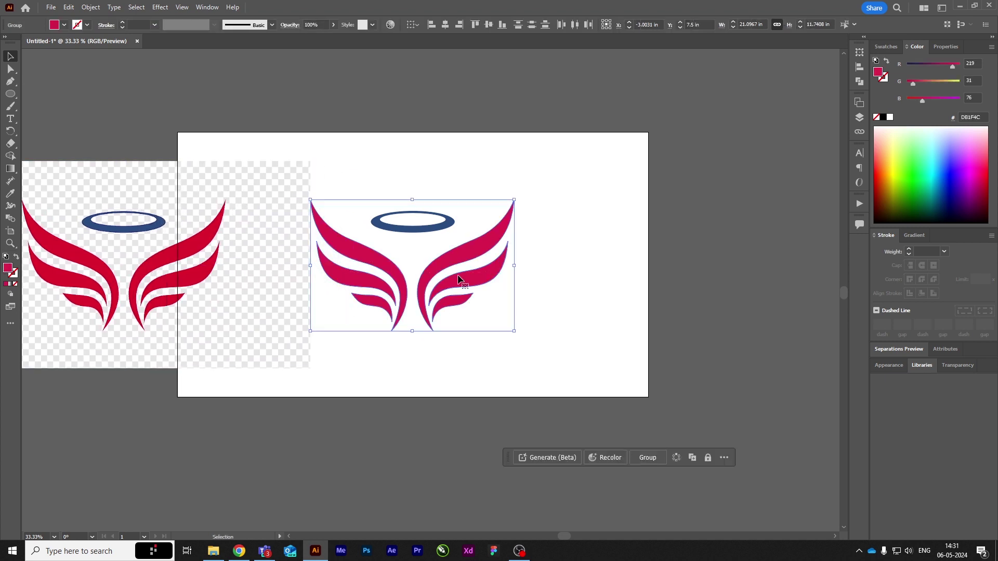
left_click(10, 193)
left_click(74, 247)
left_click(10, 56)
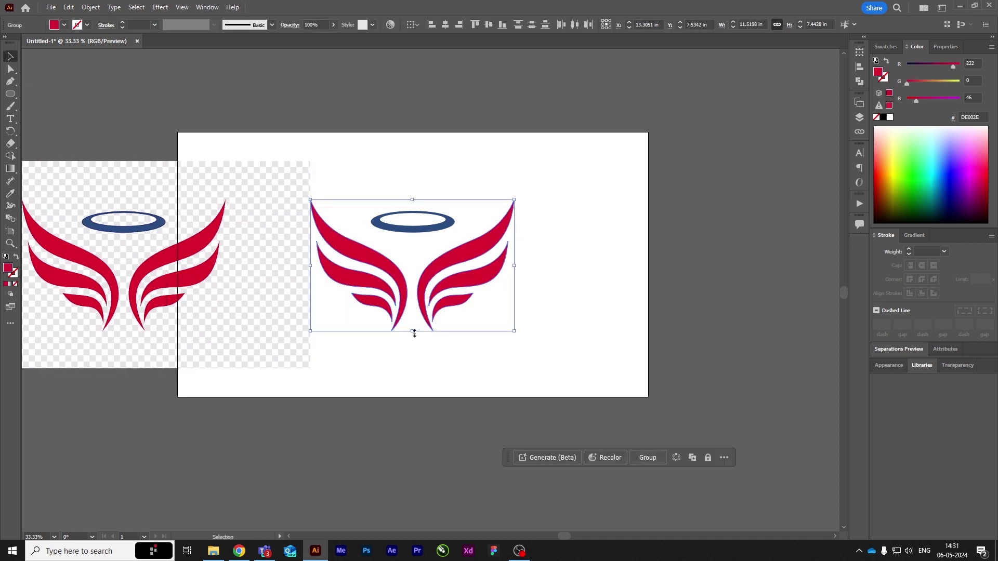
- Delete the original raster image
left_click(216, 212)
scroll(167, 216, "up", 1)
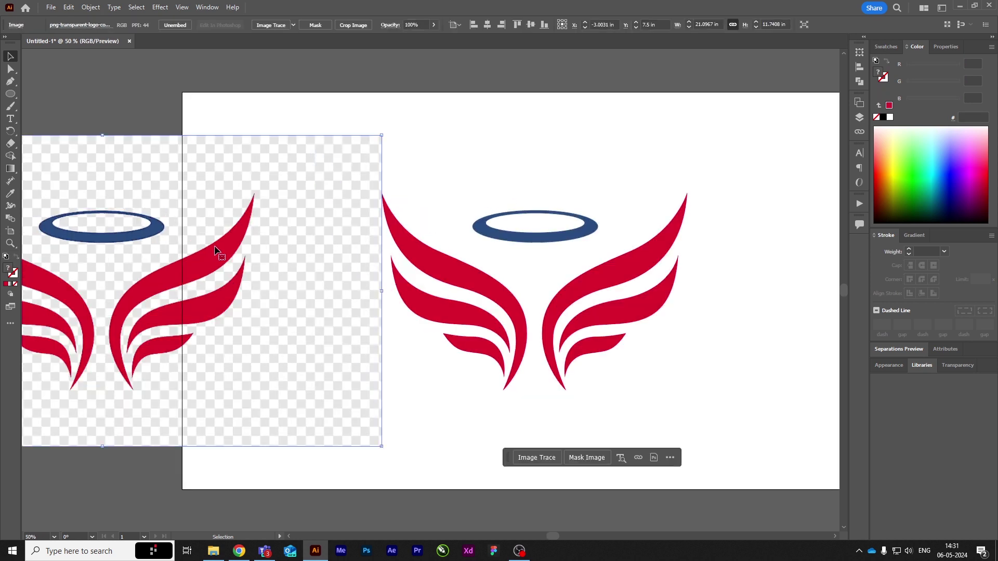
key("Delete")
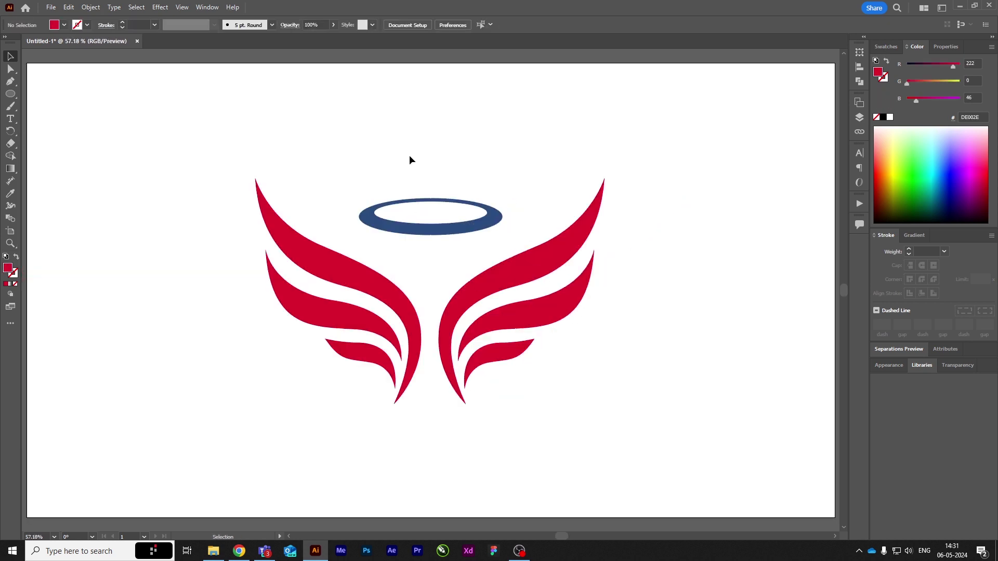
- Marquee-select all the logo artwork, both wings and the halo
scroll(401, 234, "up", 5)
scroll(443, 167, "down", 2)
scroll(443, 164, "down", 4)
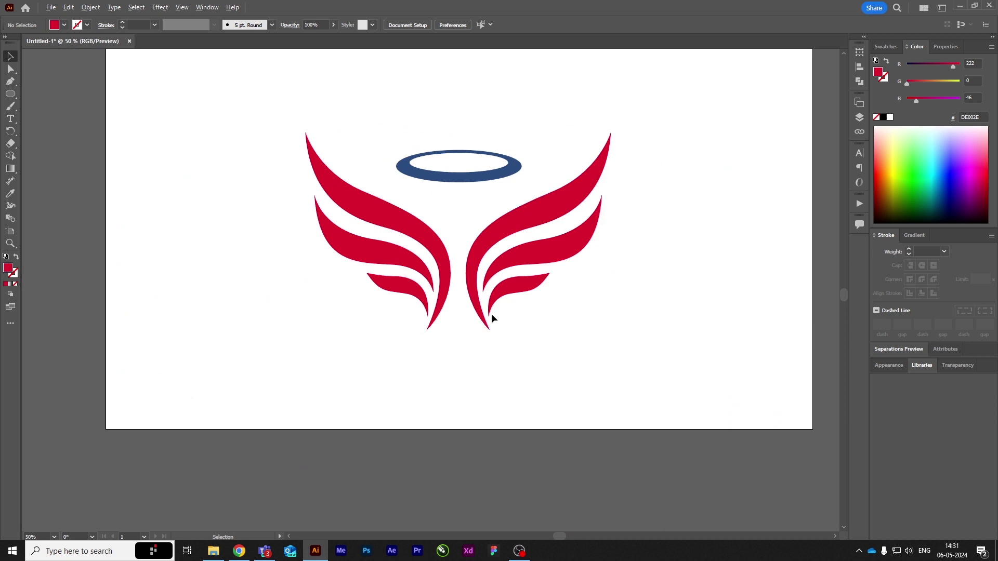
scroll(494, 314, "up", 5)
scroll(479, 301, "down", 3)
scroll(569, 314, "down", 3)
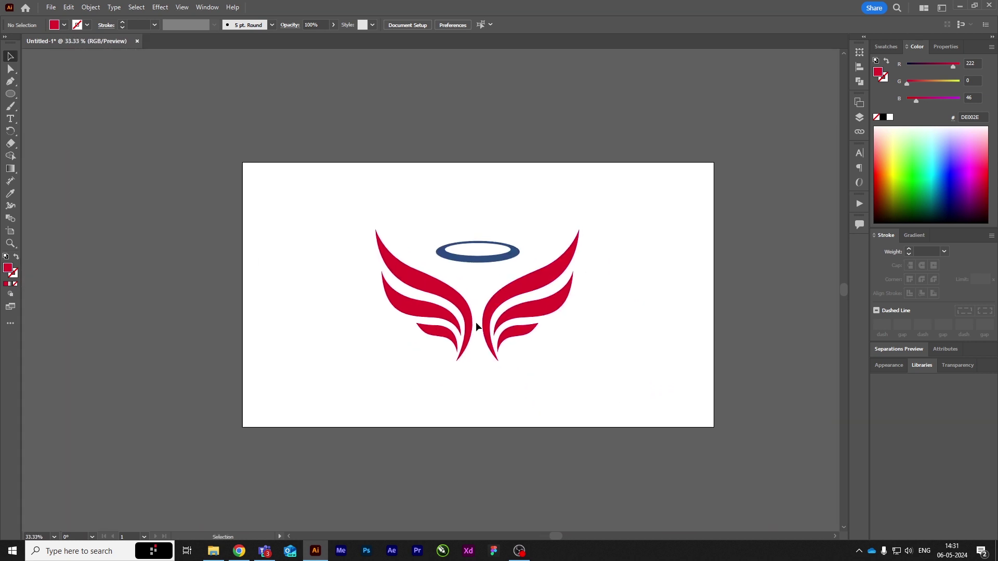
scroll(475, 323, "up", 4)
scroll(467, 285, "down", 2)
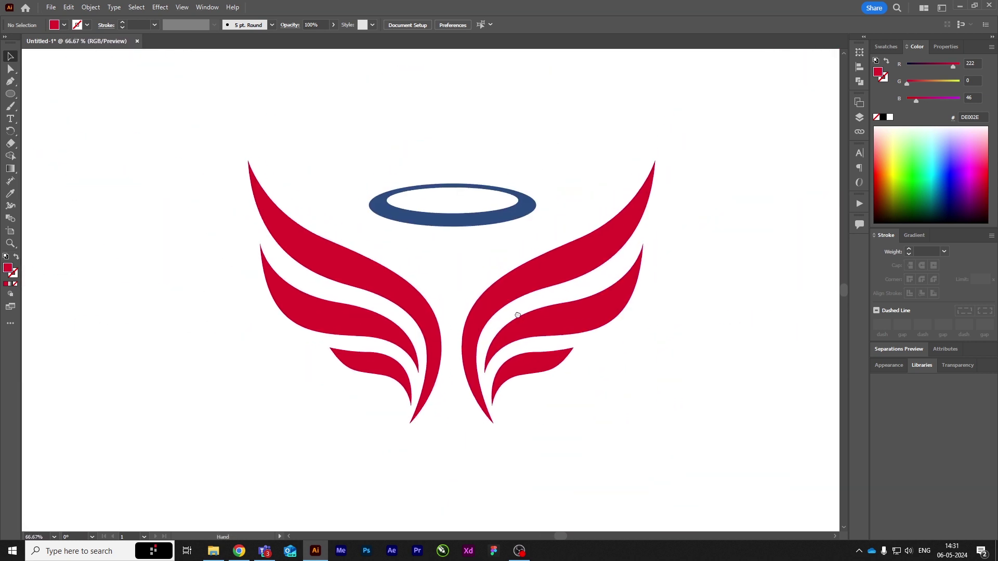
left_click(541, 330)
scroll(523, 317, "up", 2)
left_click(245, 179)
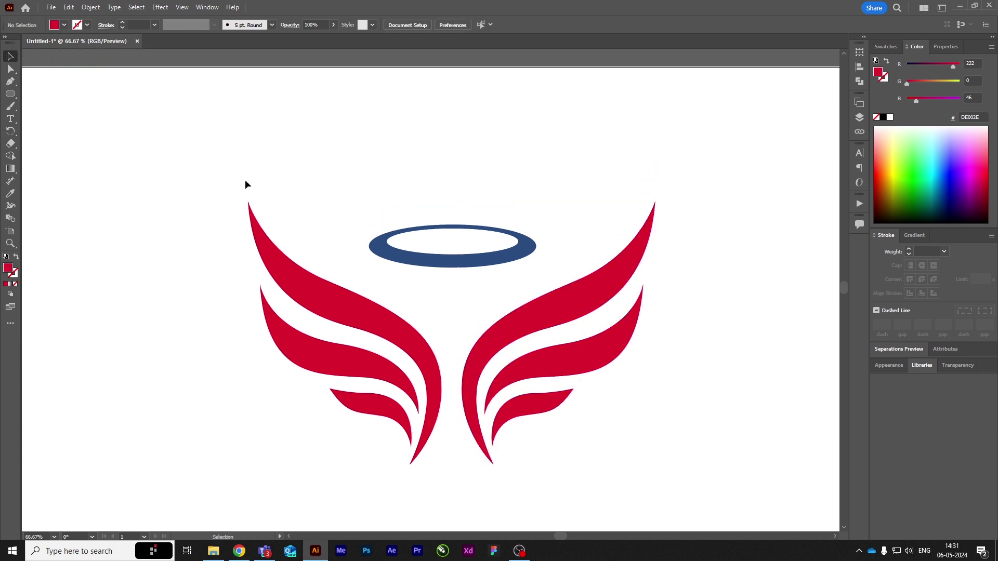
left_click_drag(213, 170, 585, 417)
- Move the logo up-left and scale it proportionally to about 6.88 in wide
mouse_move(475, 337)
left_mouse_down()
mouse_move(373, 236)
mouse_move(461, 335)
left_mouse_up()
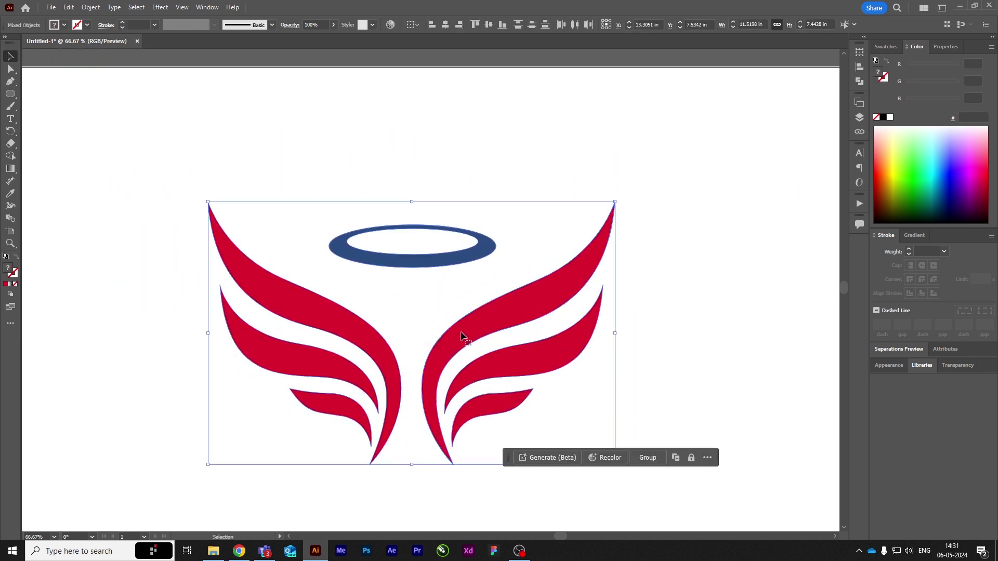
left_click_drag(617, 201, 542, 255)
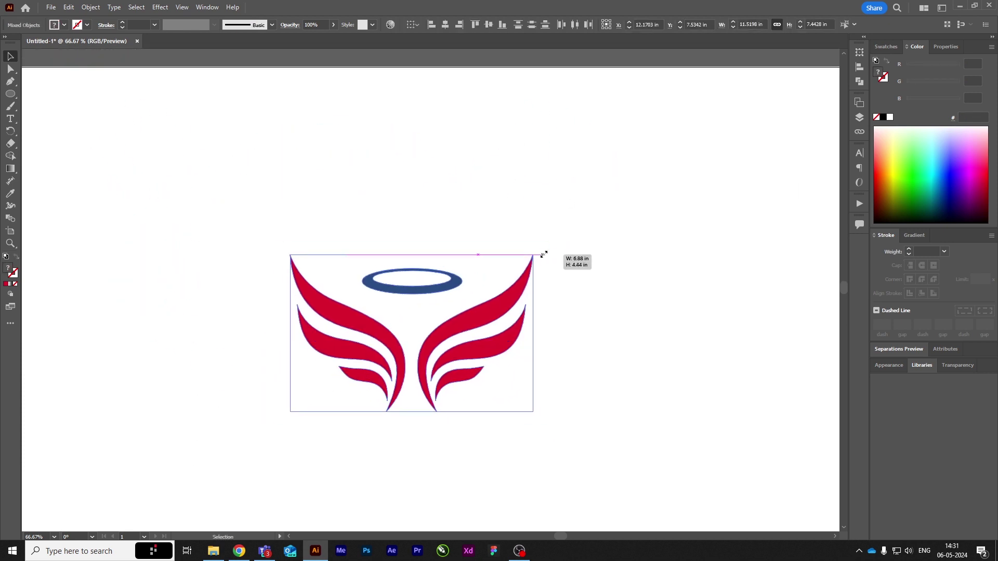
scroll(488, 342, "down", 2)
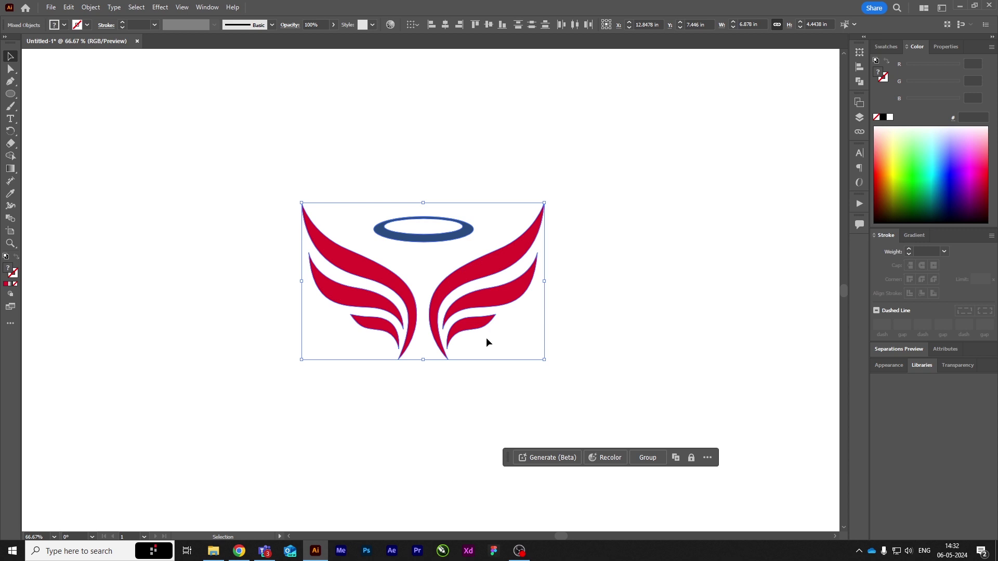